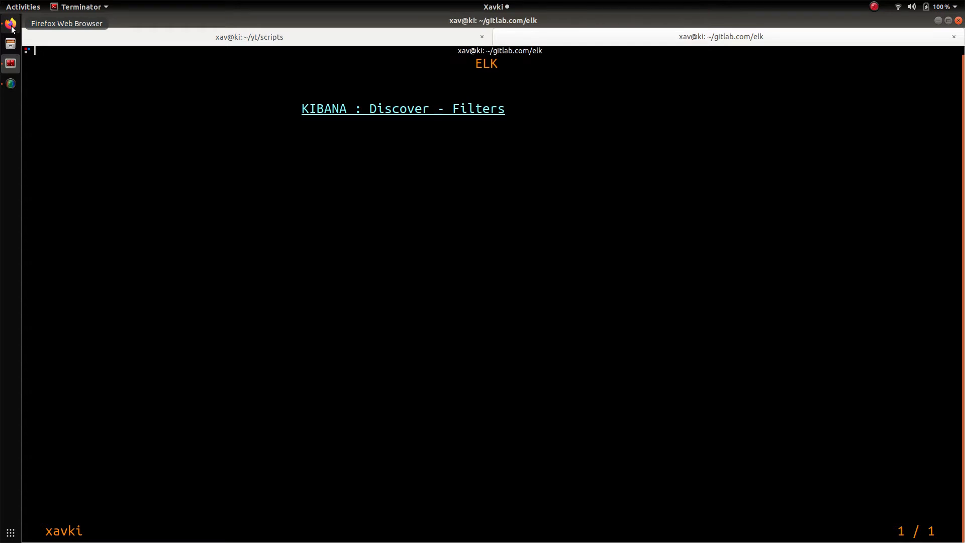
Switch to Kibana in Firefox and install the Sample web logs data set.
click(11, 25)
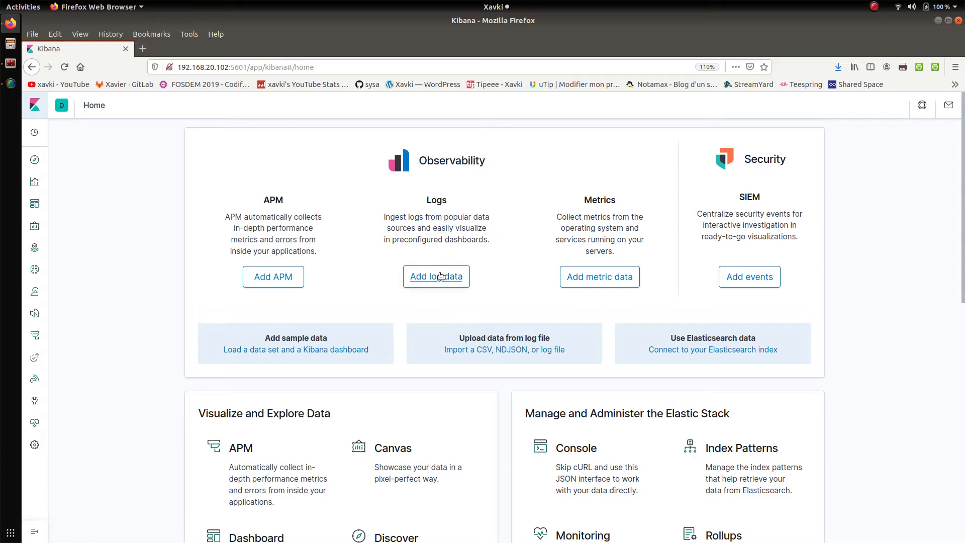
click(322, 351)
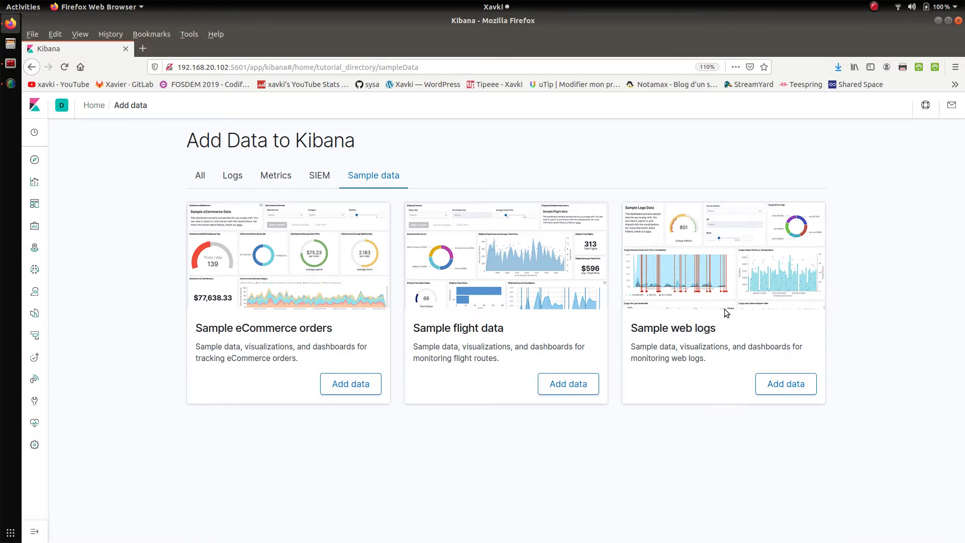
click(790, 382)
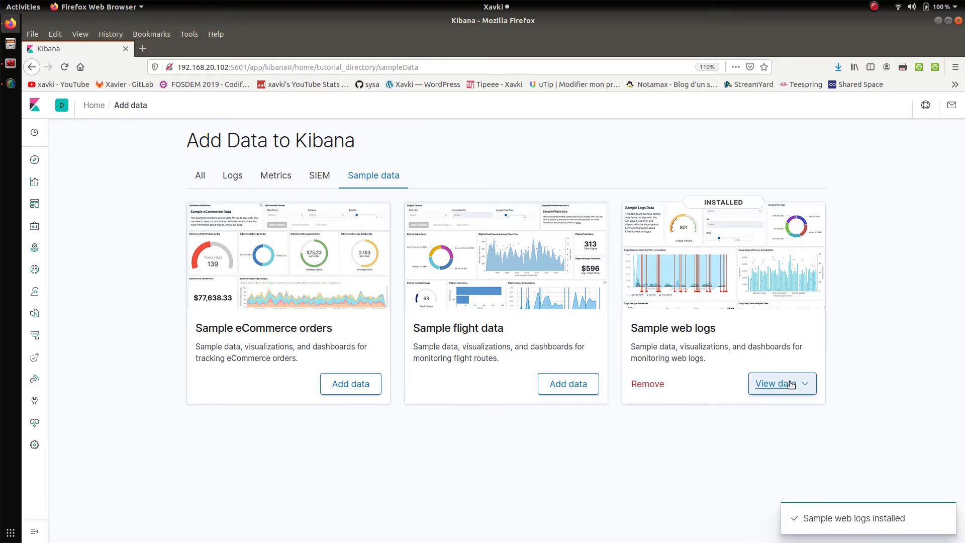
View the installed sample web logs in the [Logs] Web Traffic dashboard.
click(791, 385)
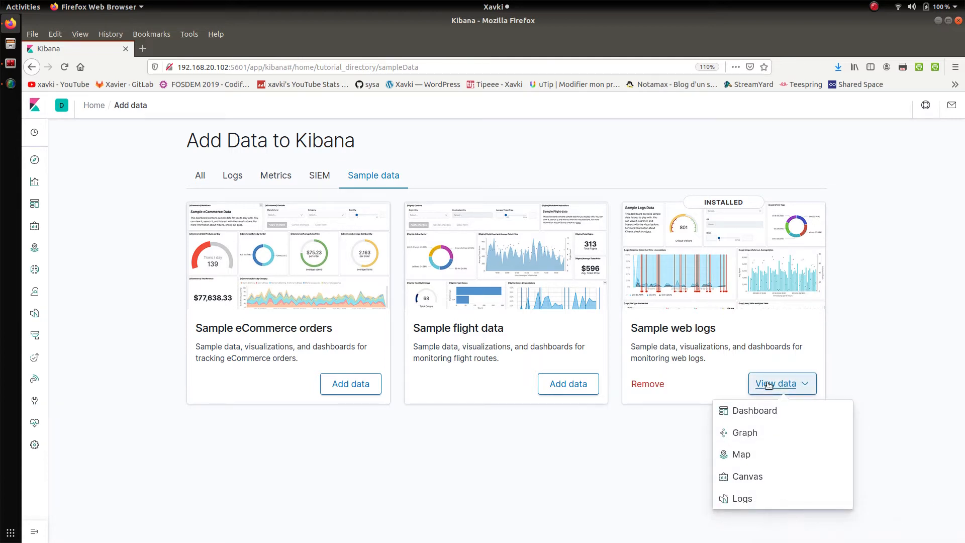
click(769, 385)
click(769, 385)
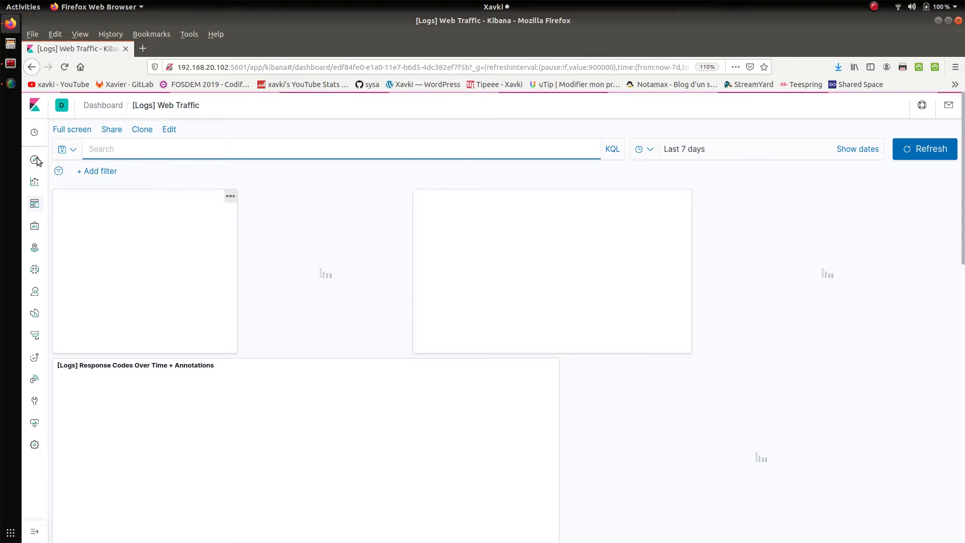
Go to Discover and clear the existing search query for kibana_sample_data_logs.
click(35, 534)
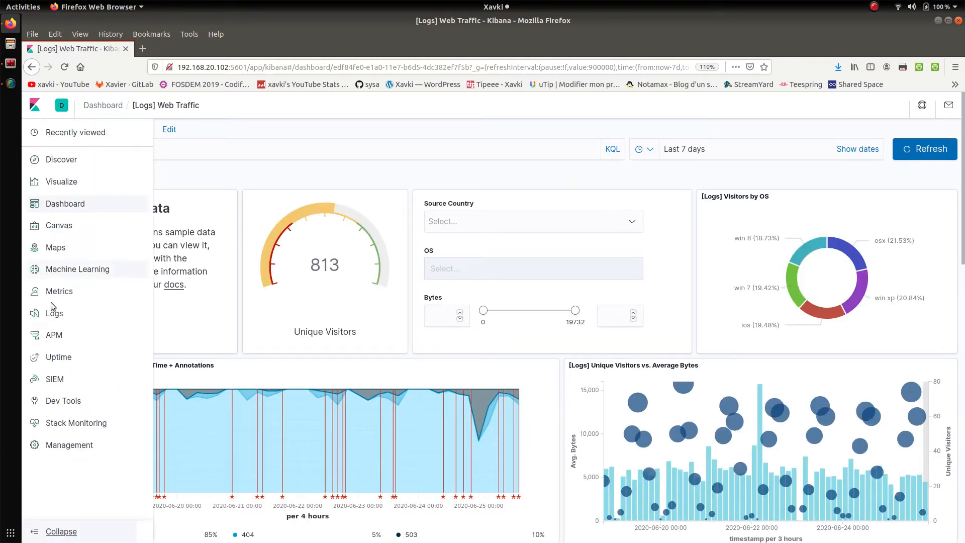
click(59, 162)
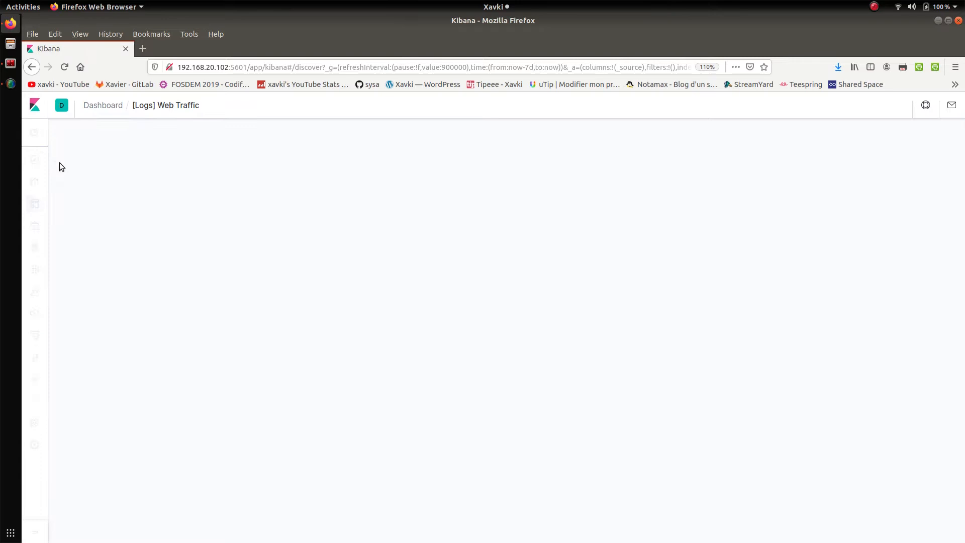
key(ctrl+a)
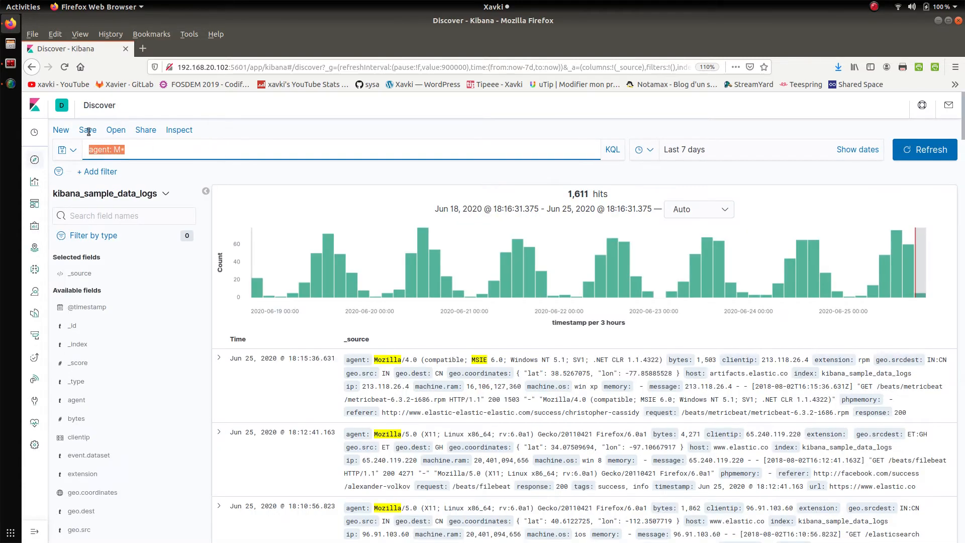
key(BackSpace)
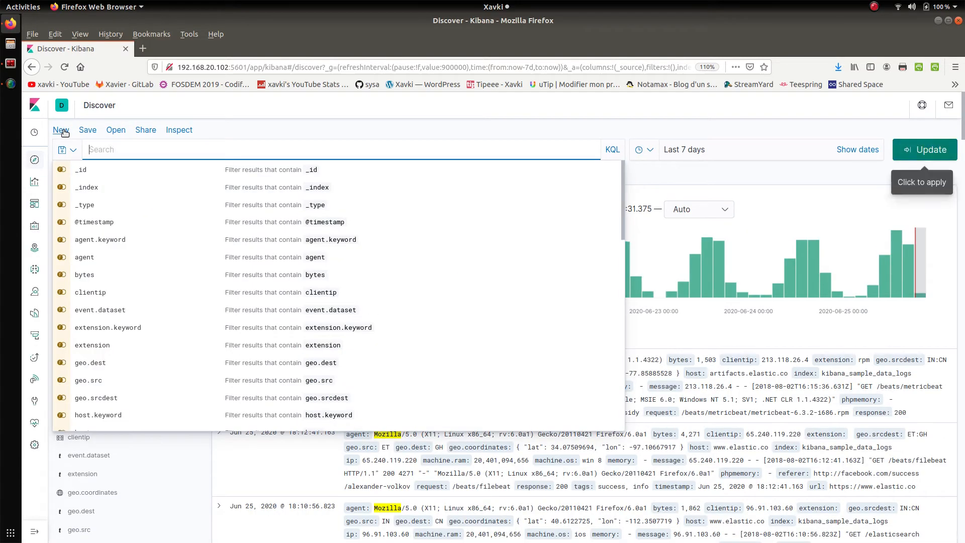
click(316, 129)
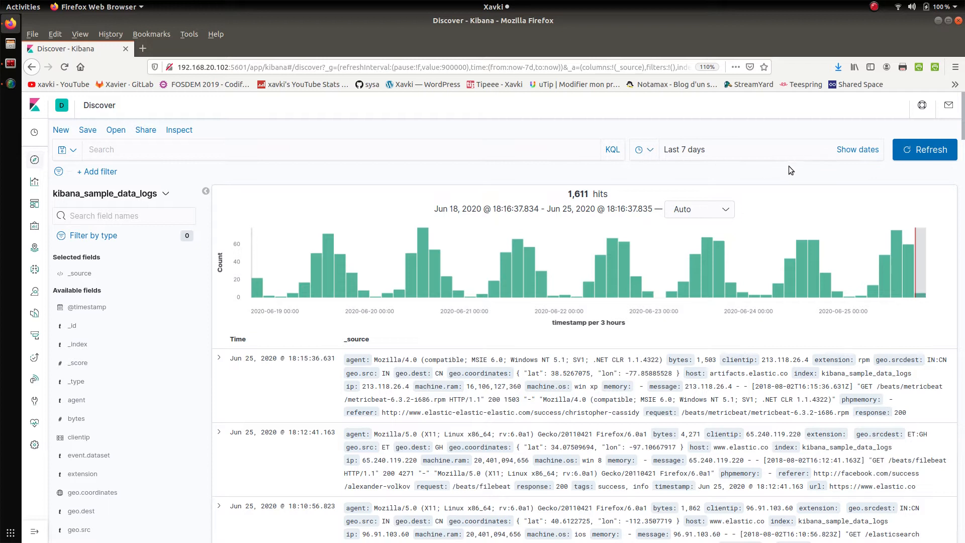
Examine the quick time filter options, including the recently used date ranges and the refresh interval.
click(653, 154)
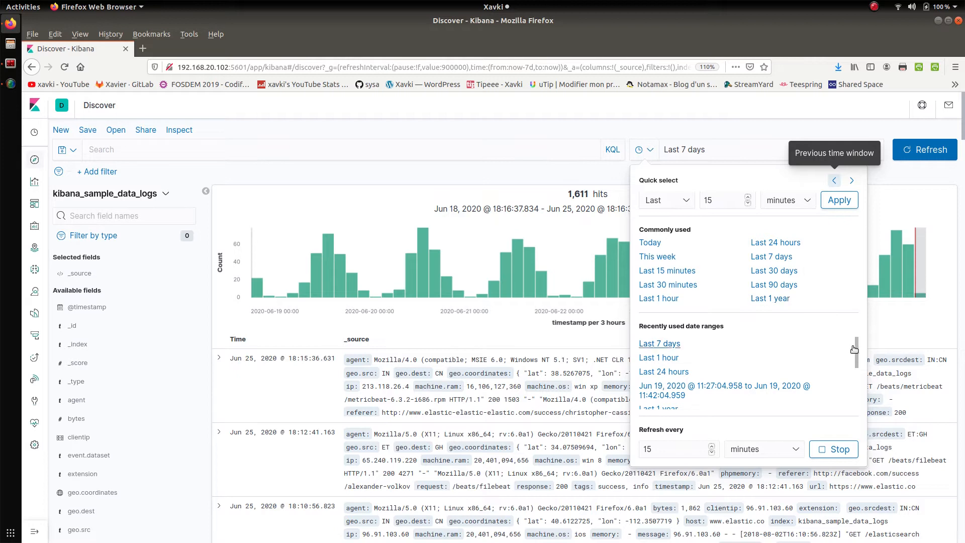
scroll(858, 374, down, 1)
scroll(858, 375, down, 2)
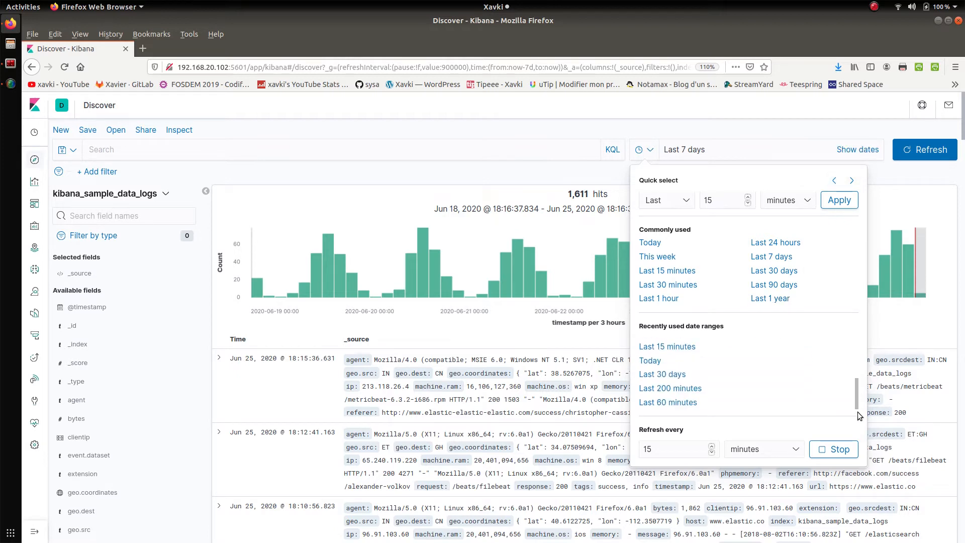
drag(857, 400, 855, 338)
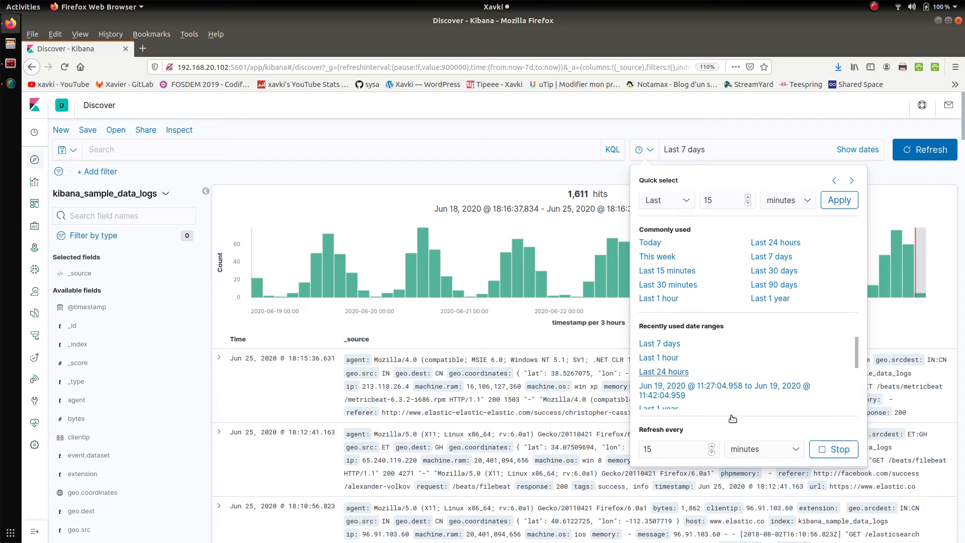
click(689, 446)
double_click(678, 449)
click(651, 152)
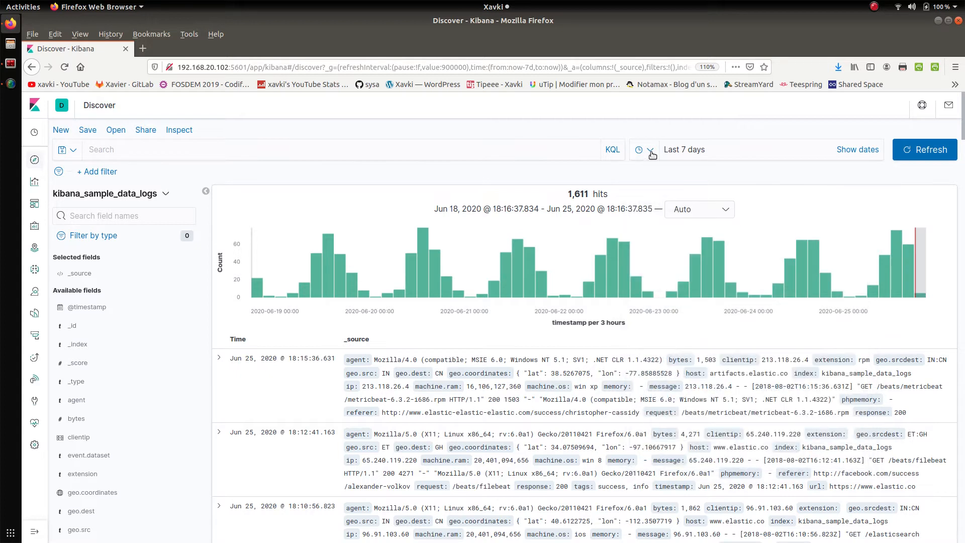
Show the time filter's start and end dates and examine the settings offered for each.
click(864, 154)
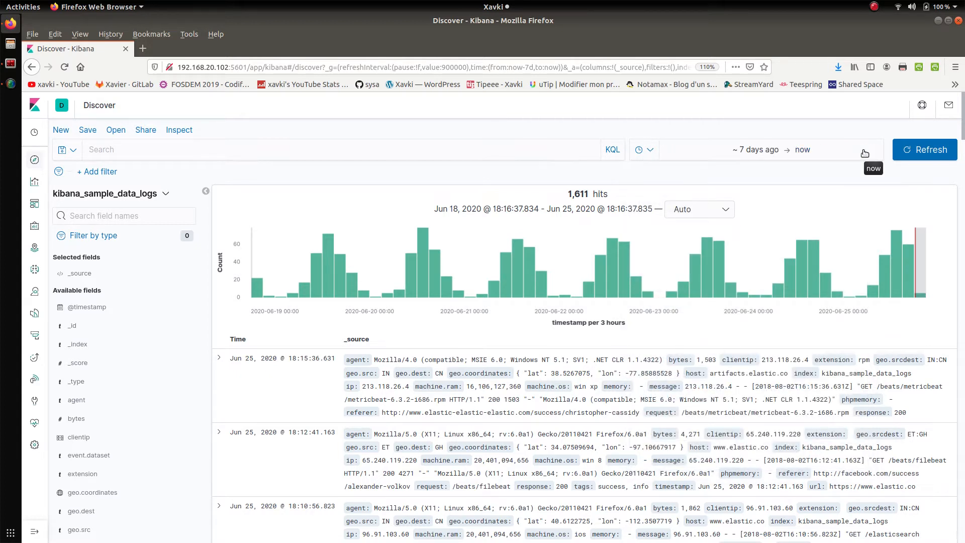
click(761, 150)
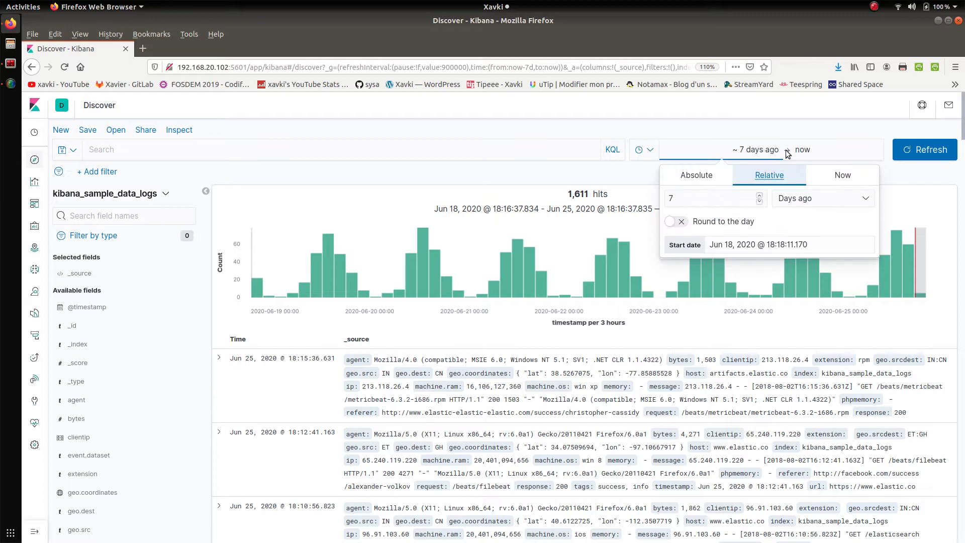
click(807, 152)
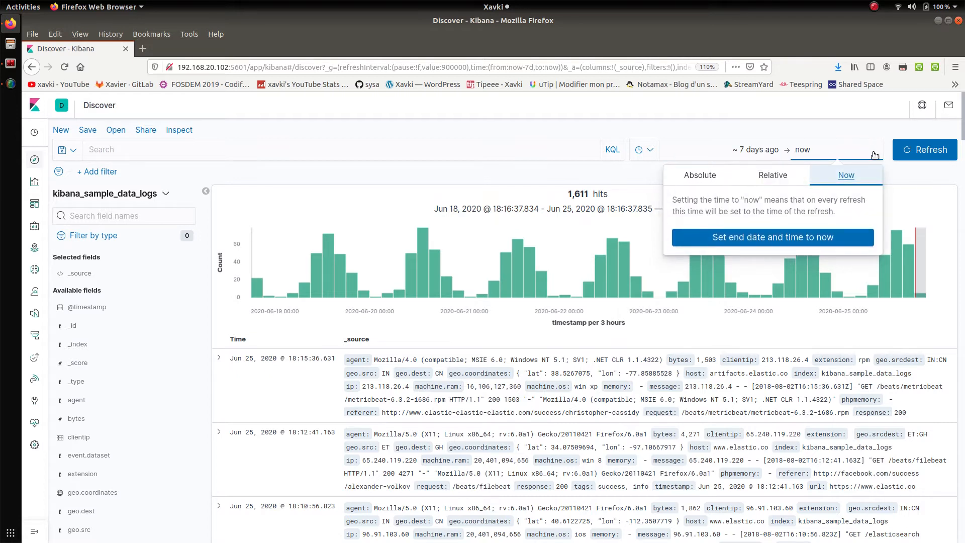
click(749, 154)
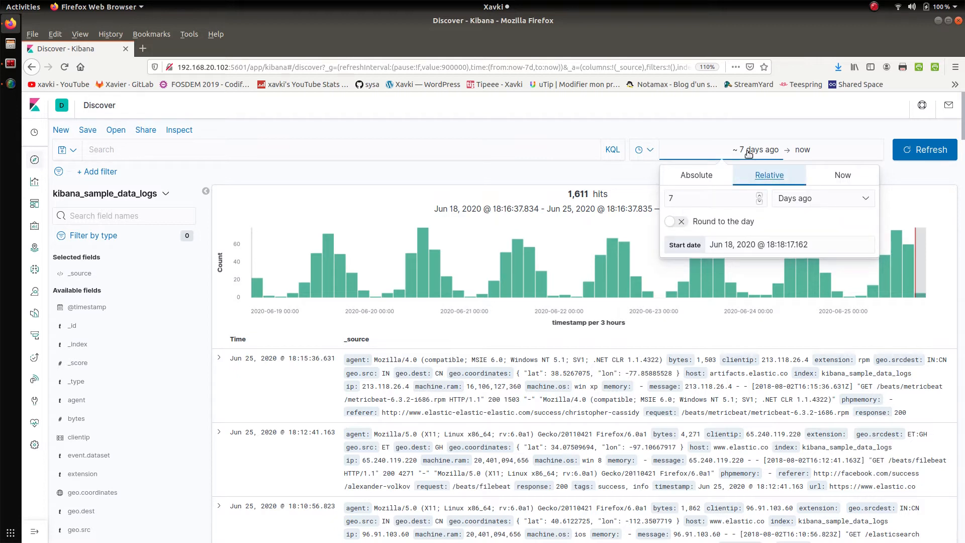
click(832, 155)
Try the relative and now modes for the end date, and set it to the absolute date Jun 25, 2020.
click(775, 176)
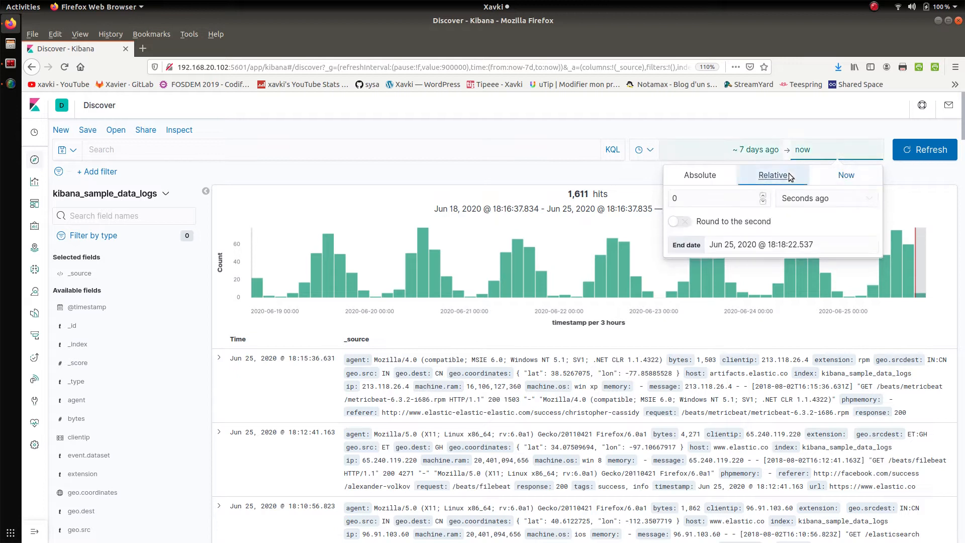
click(724, 175)
click(774, 175)
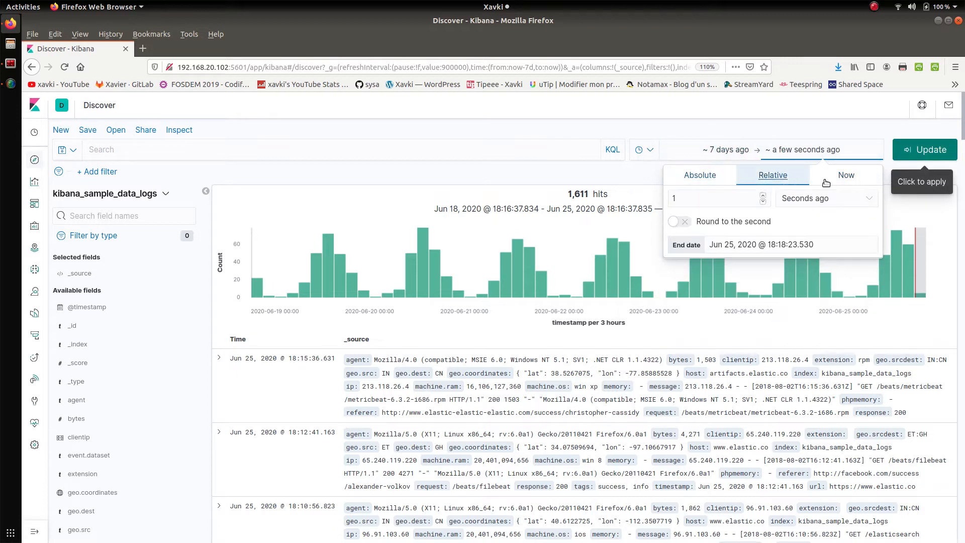
click(841, 183)
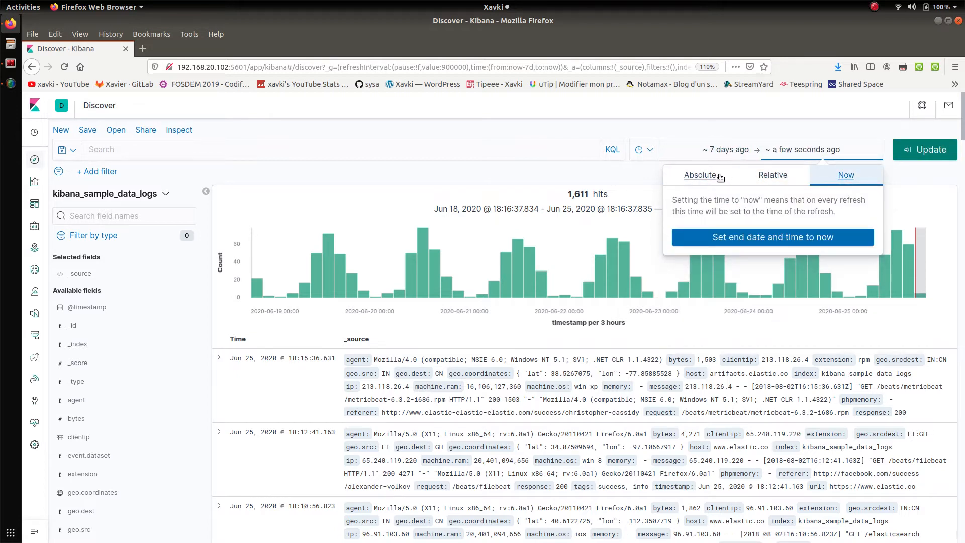
click(701, 176)
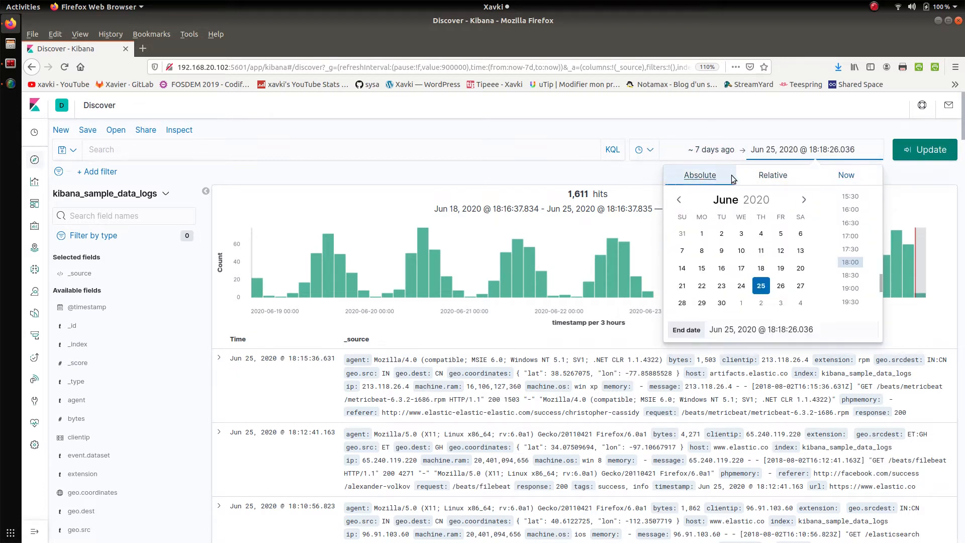
click(762, 284)
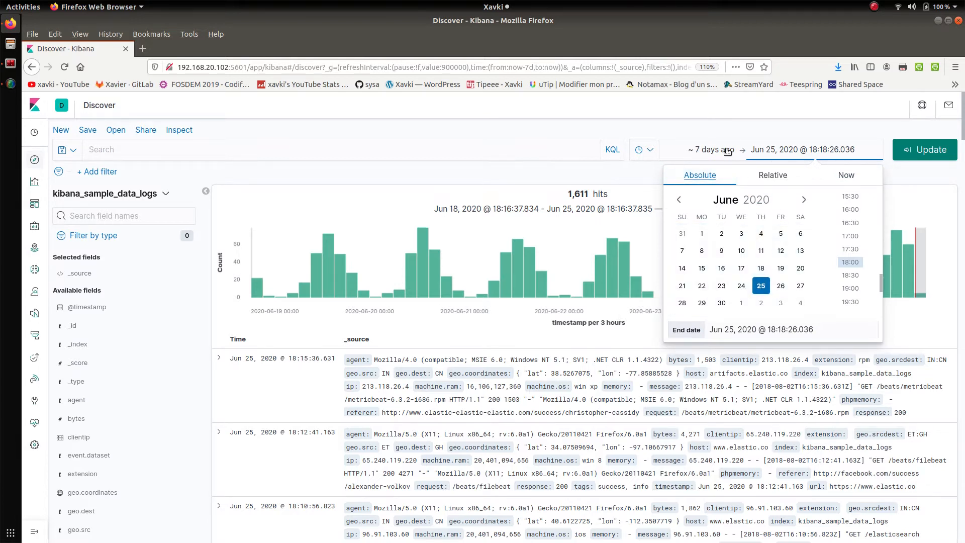
Set the start date of the time range to the absolute date Jun 16, 2020.
click(731, 151)
click(770, 177)
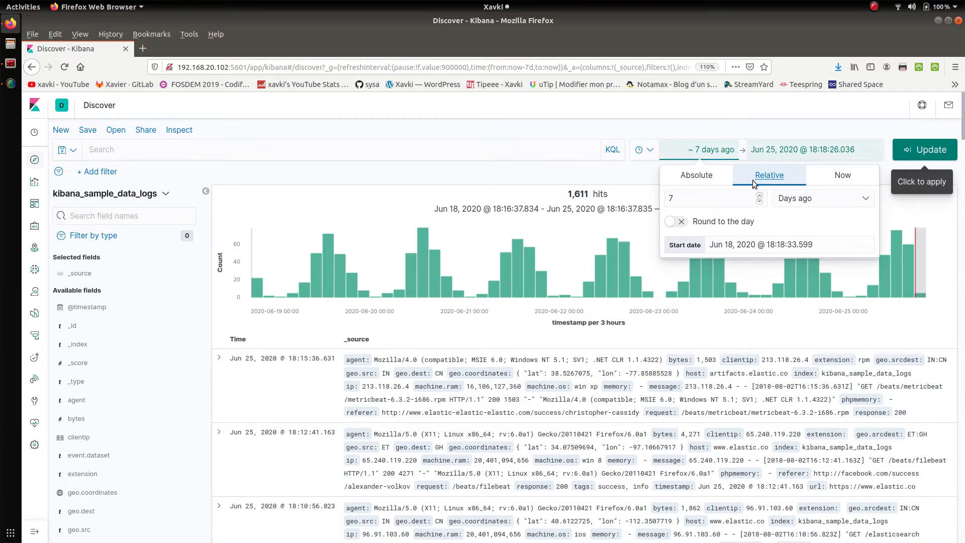
click(716, 178)
click(718, 270)
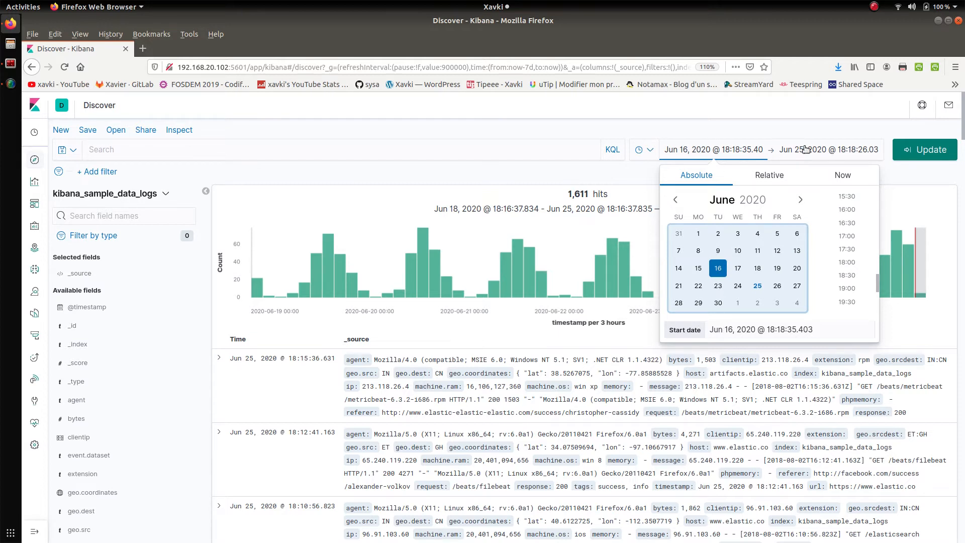
Set the start date of the time range to a relative value of 2 weeks ago.
click(769, 177)
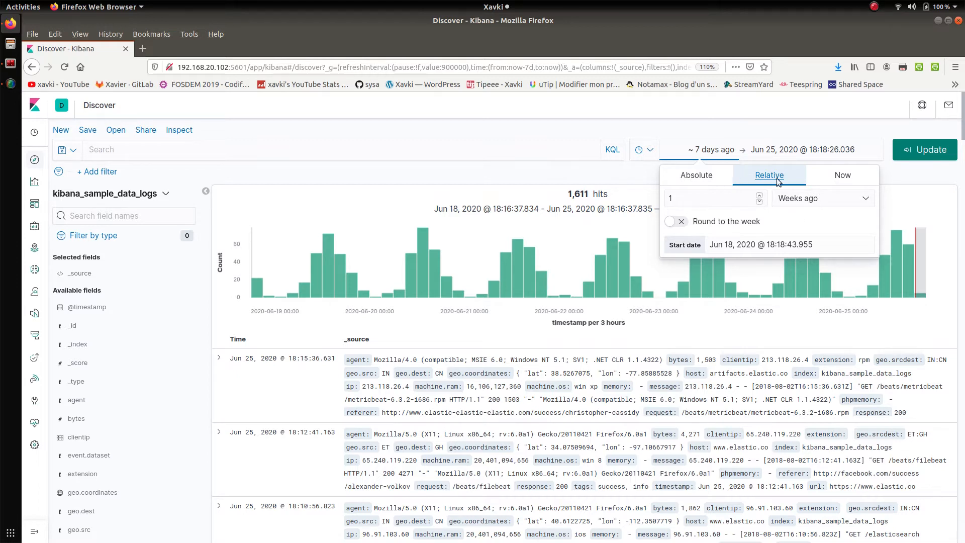
click(741, 196)
double_click(741, 196)
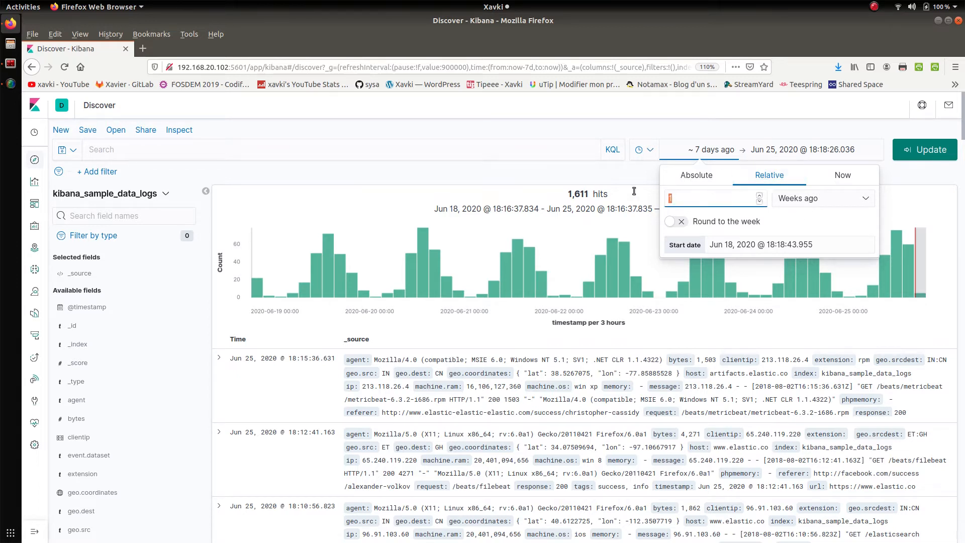
text(2)
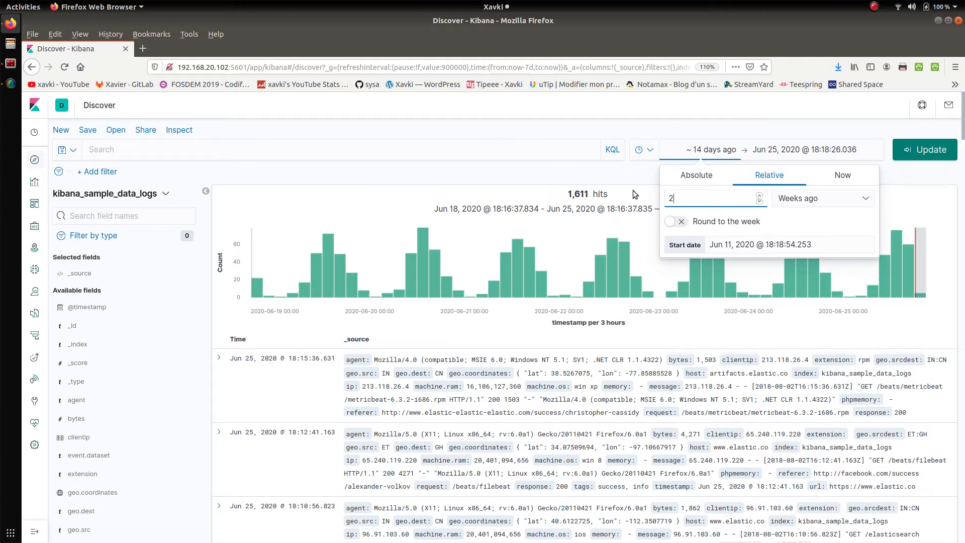
Set the end date of the time range to a relative value of 1 week ago.
click(814, 151)
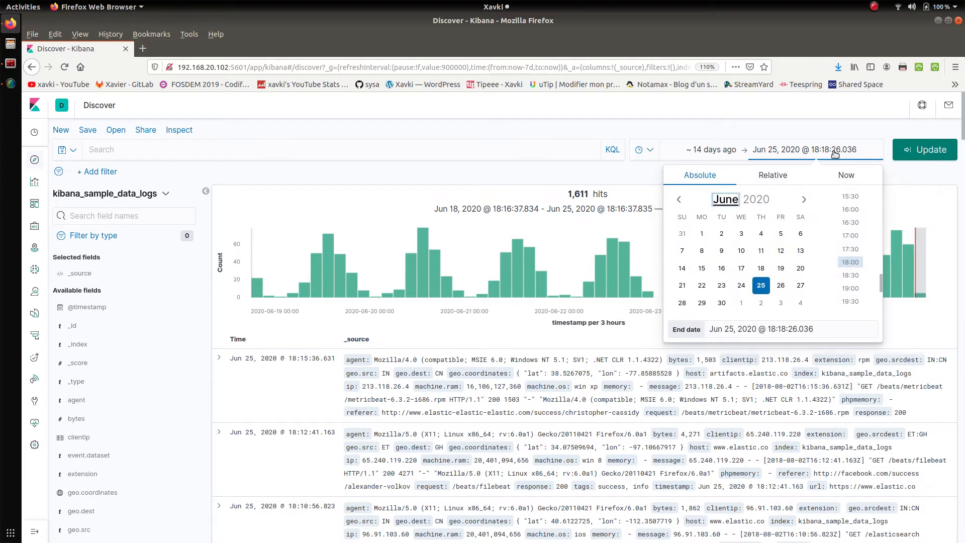
click(786, 177)
click(790, 203)
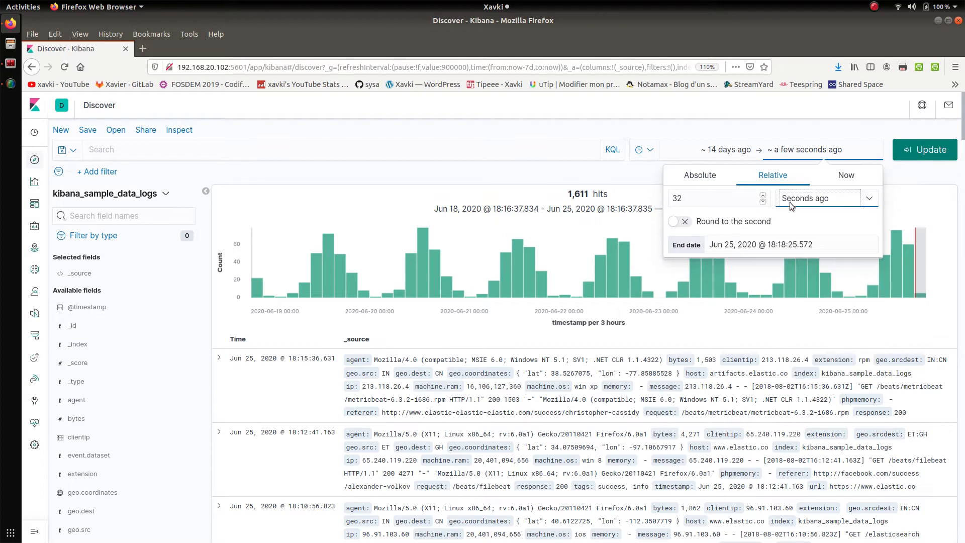
click(796, 268)
double_click(720, 200)
text(1)
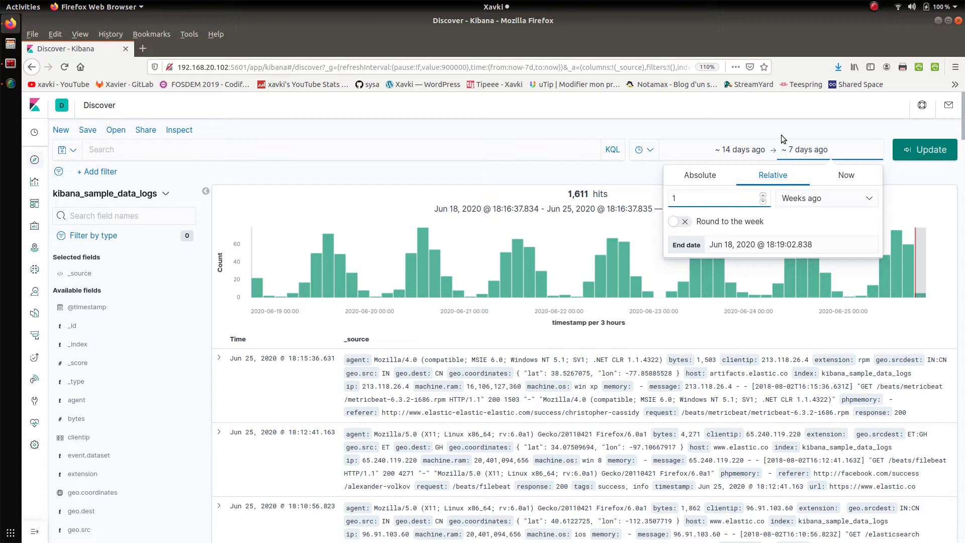
Set the end date and time of the range to now and close the date settings.
click(843, 178)
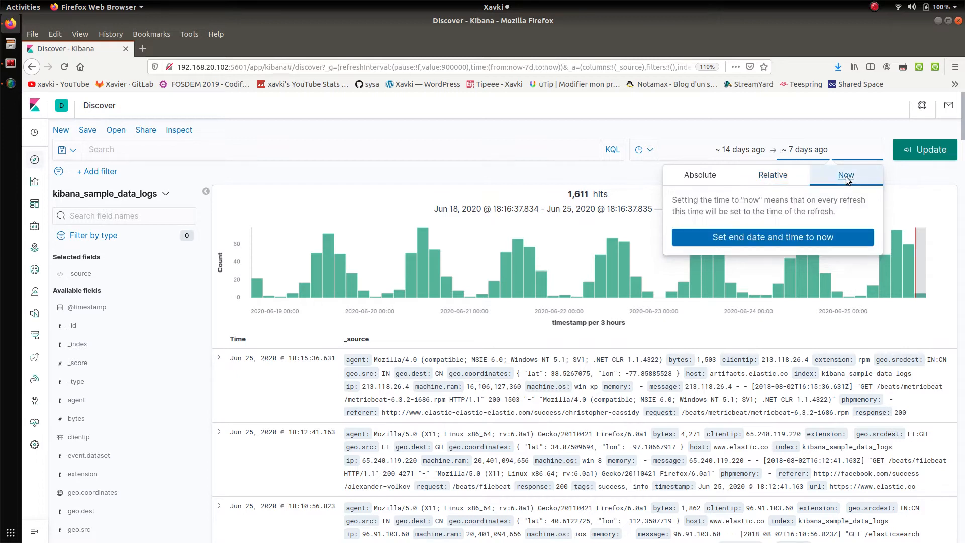
click(792, 238)
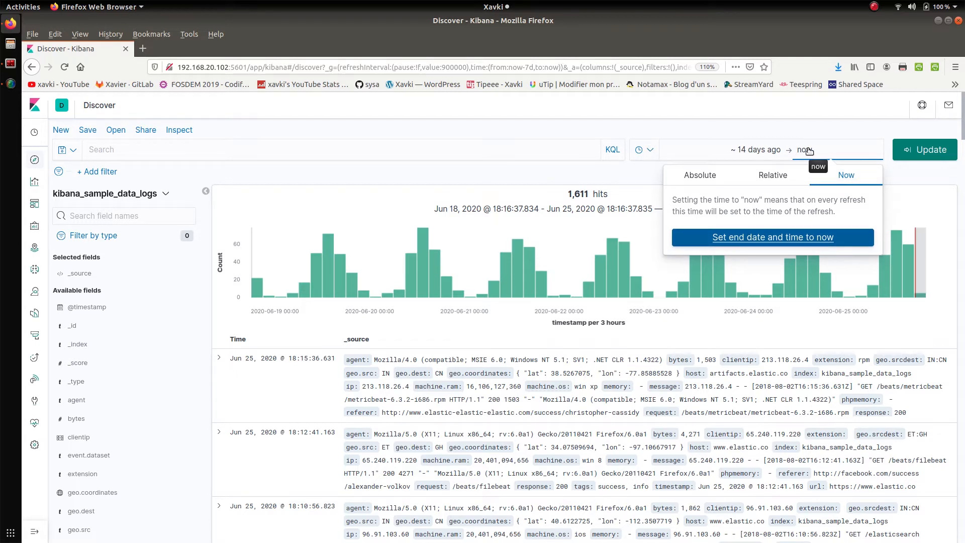
click(762, 150)
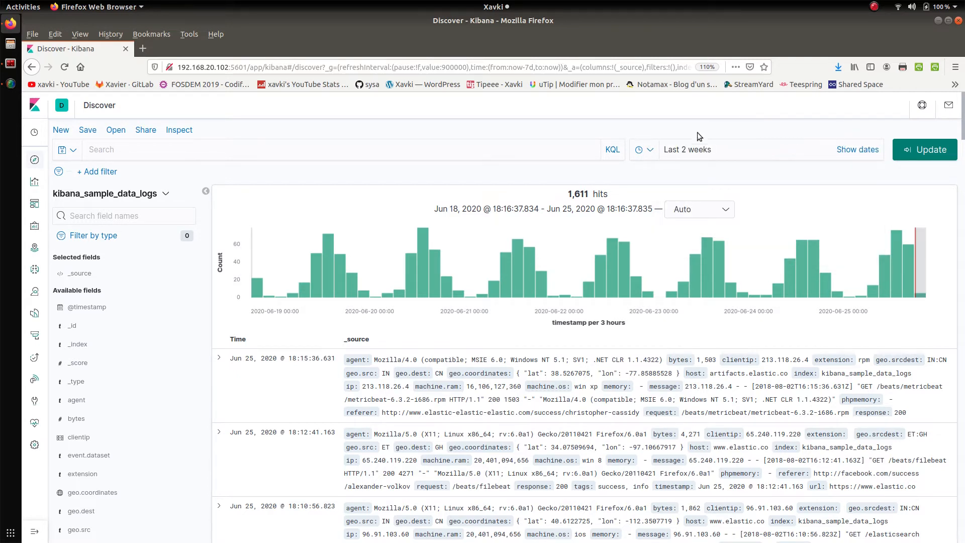
Set the time range to the commonly used Last 15 minutes.
click(644, 149)
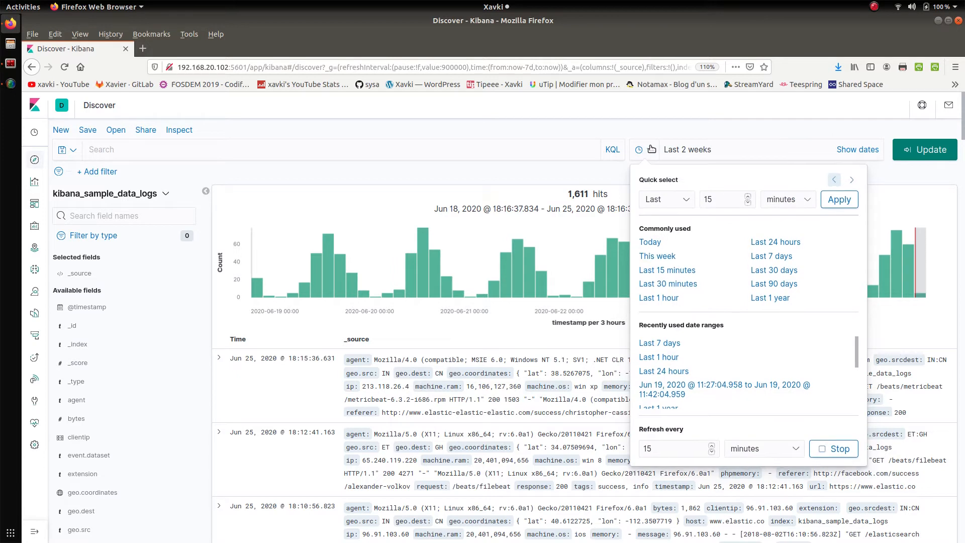
click(668, 272)
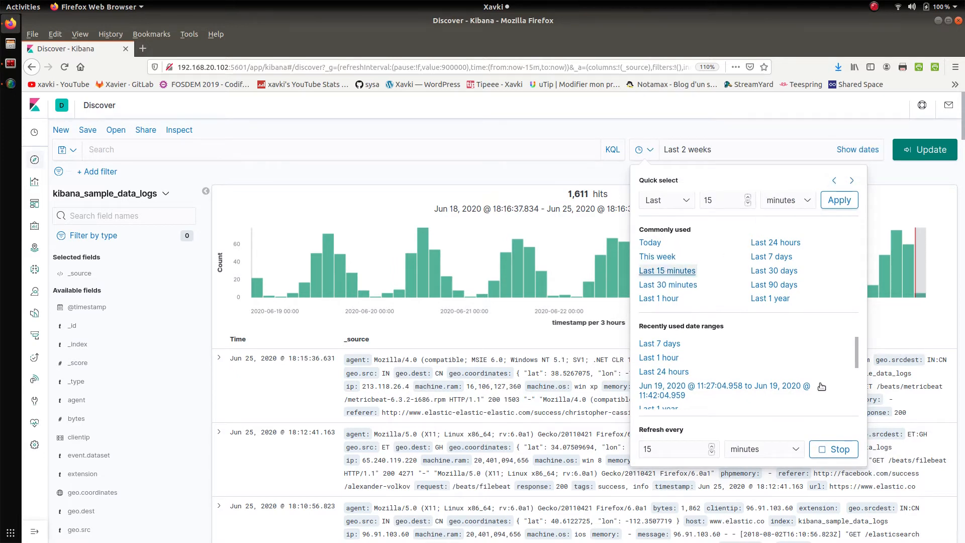
click(688, 276)
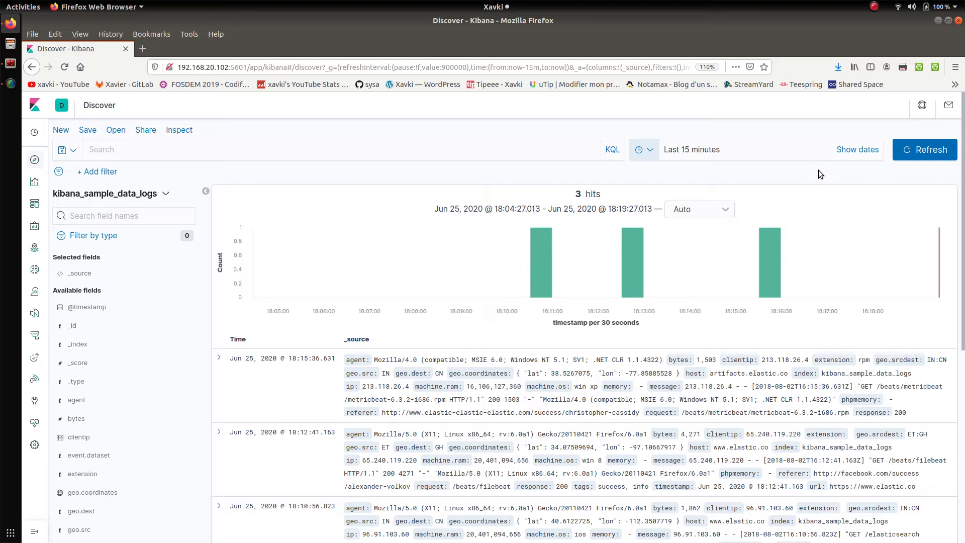
Set the time range to the commonly used Last 7 days.
click(651, 150)
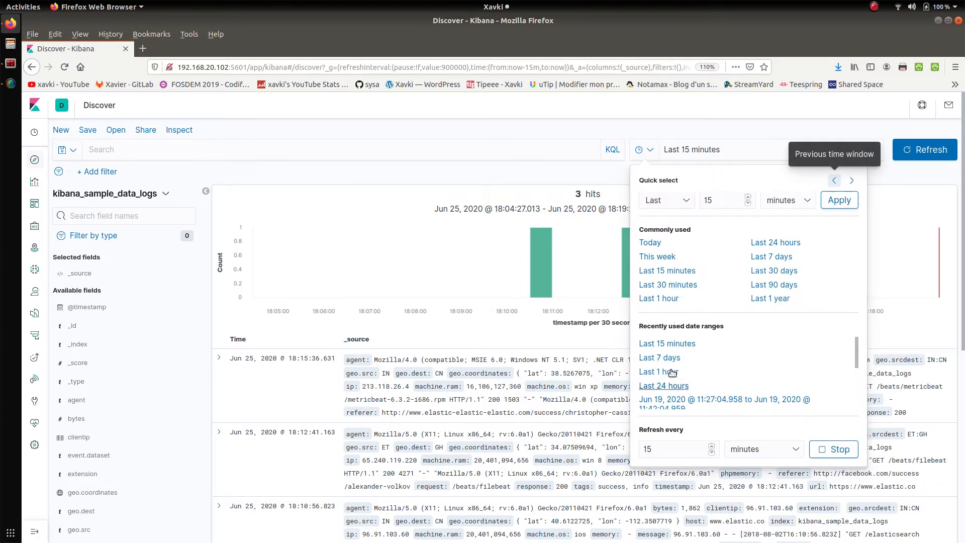
click(779, 258)
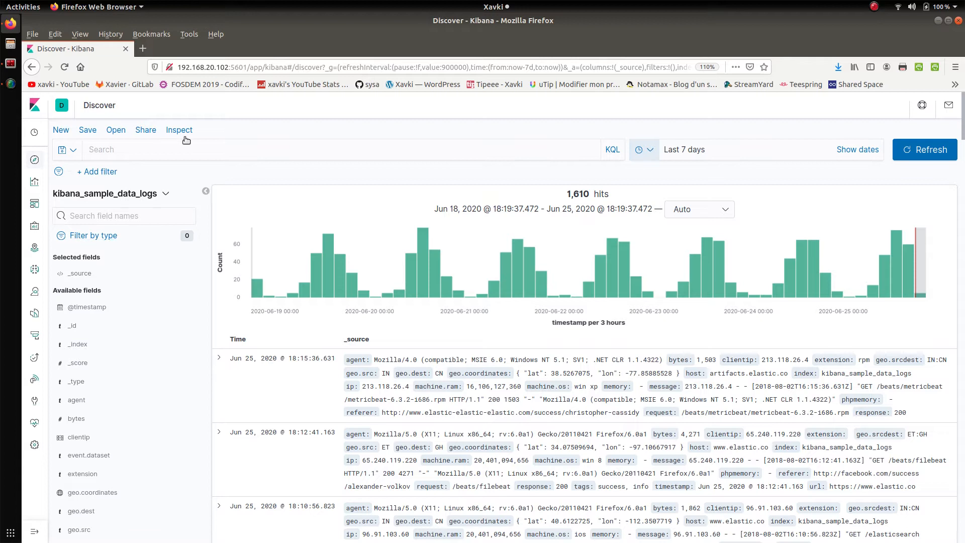
Save the current Discover search with the title Video1_discover.
mouse_move(300, 359)
click(90, 131)
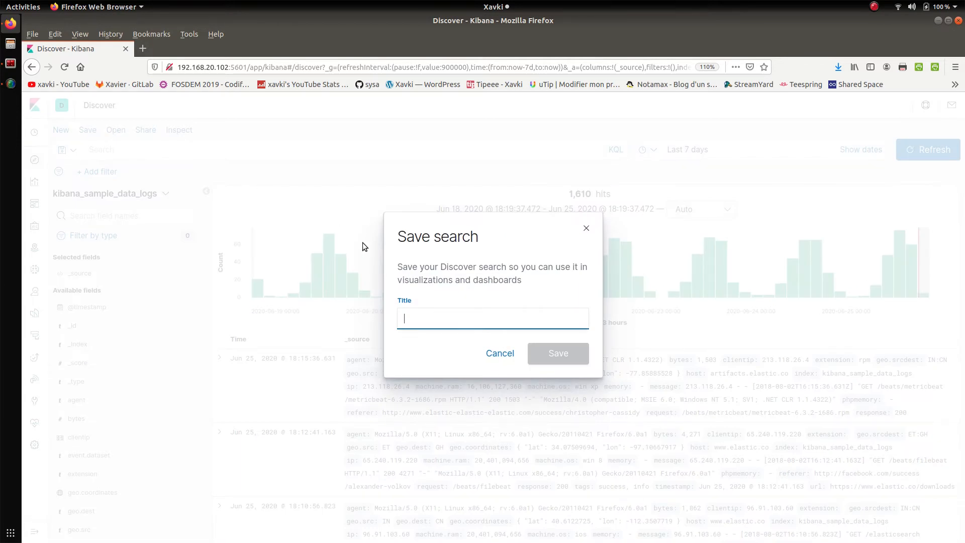
text(Video)
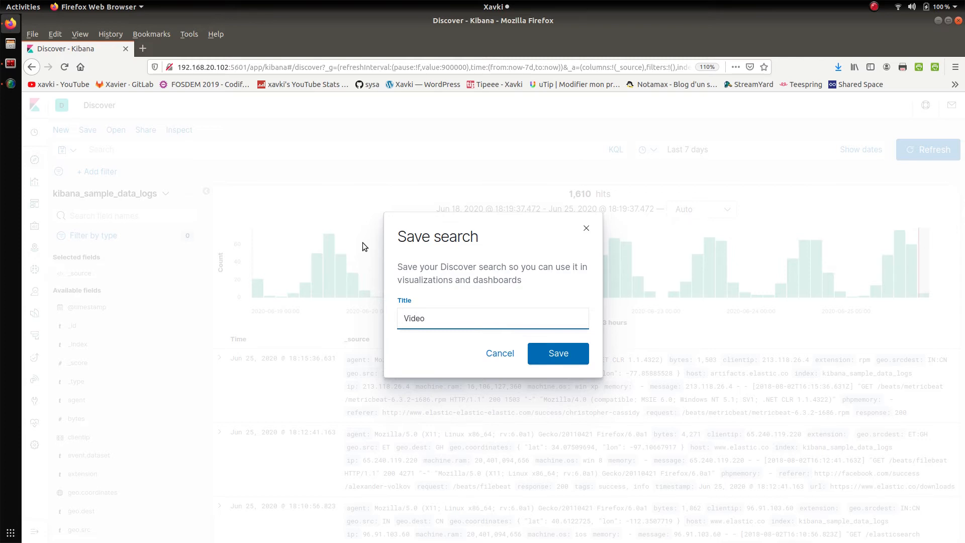
text(1_discover)
click(553, 360)
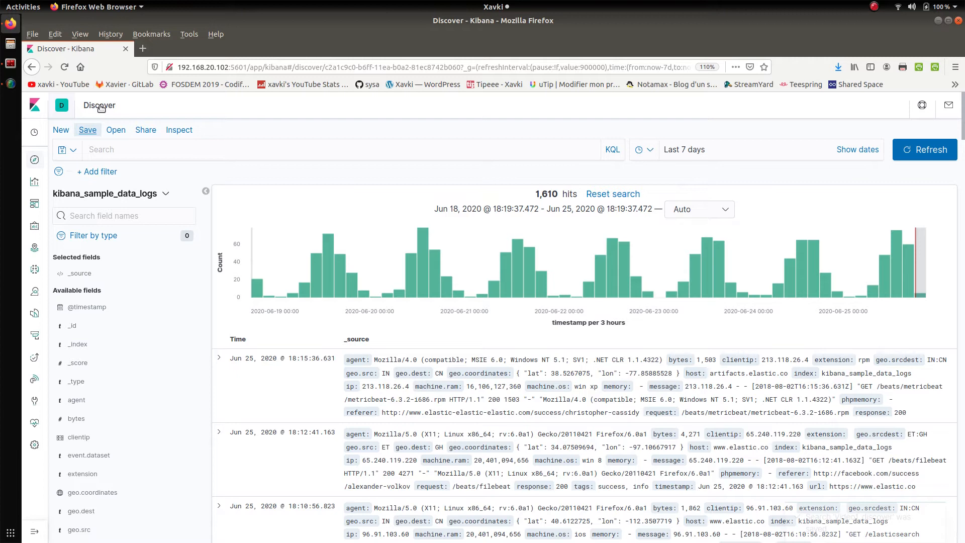
Start a new Discover search and save it with the title Video1_discover2.
click(65, 130)
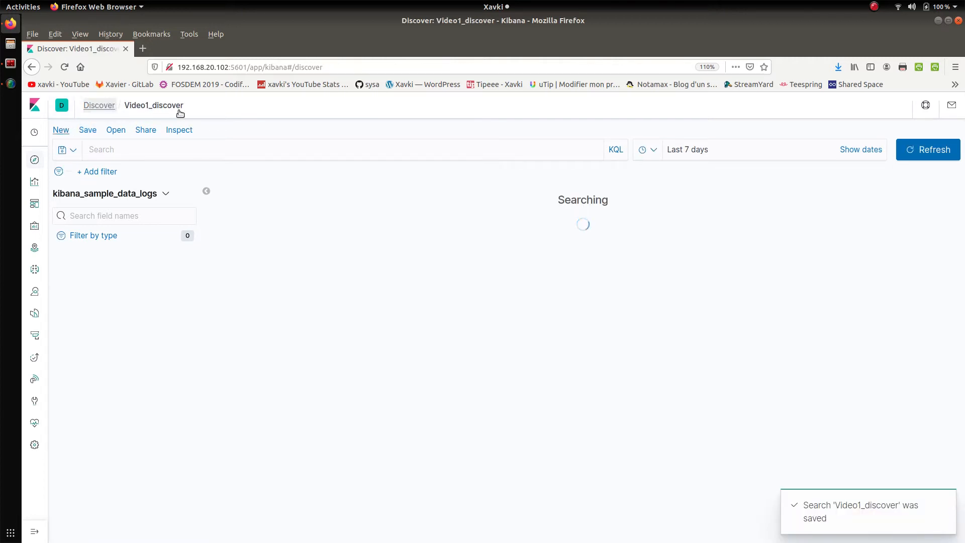
click(91, 108)
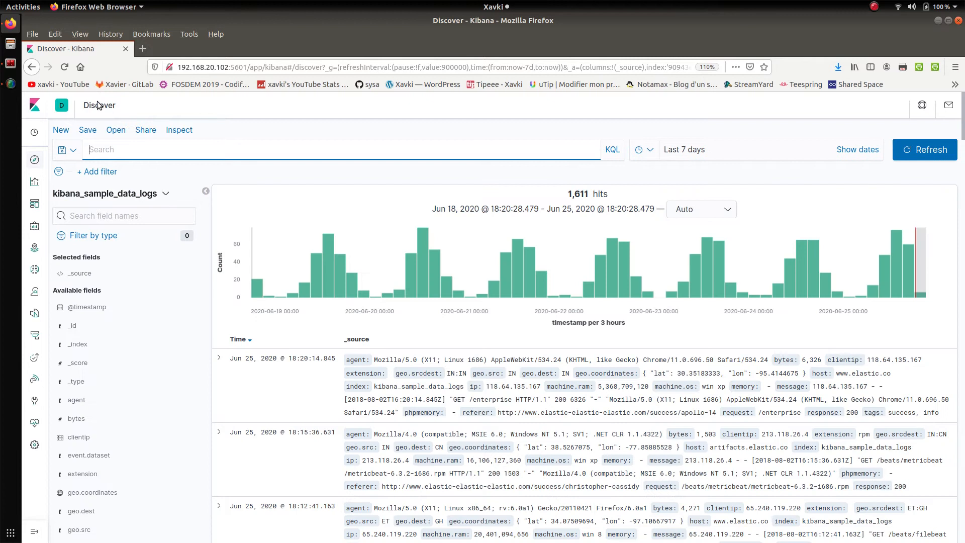
click(60, 131)
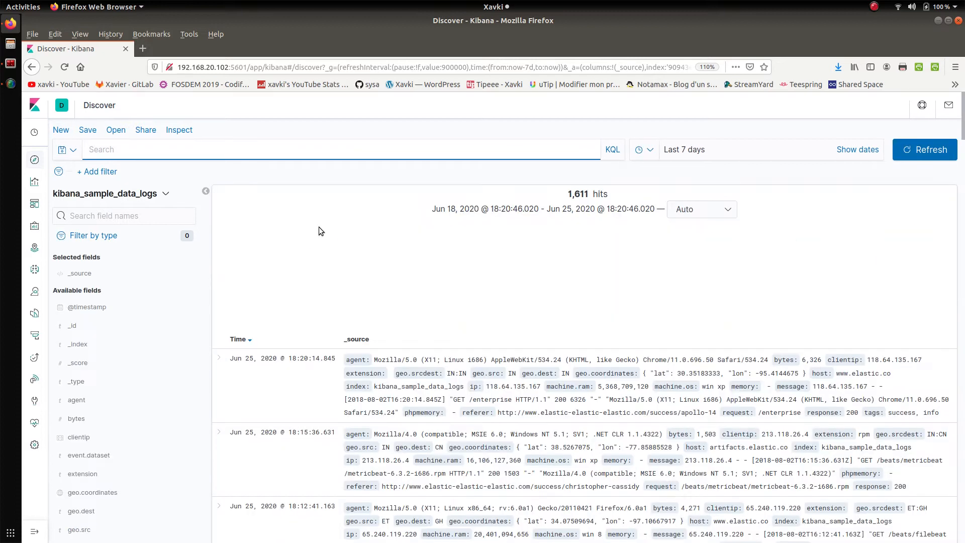
click(88, 130)
text(Video1)
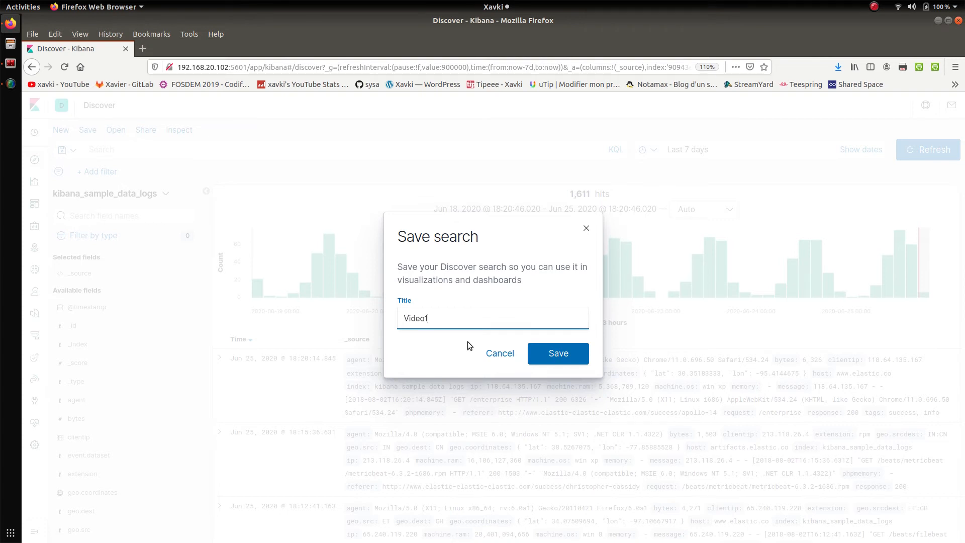
text(_discover2)
click(583, 355)
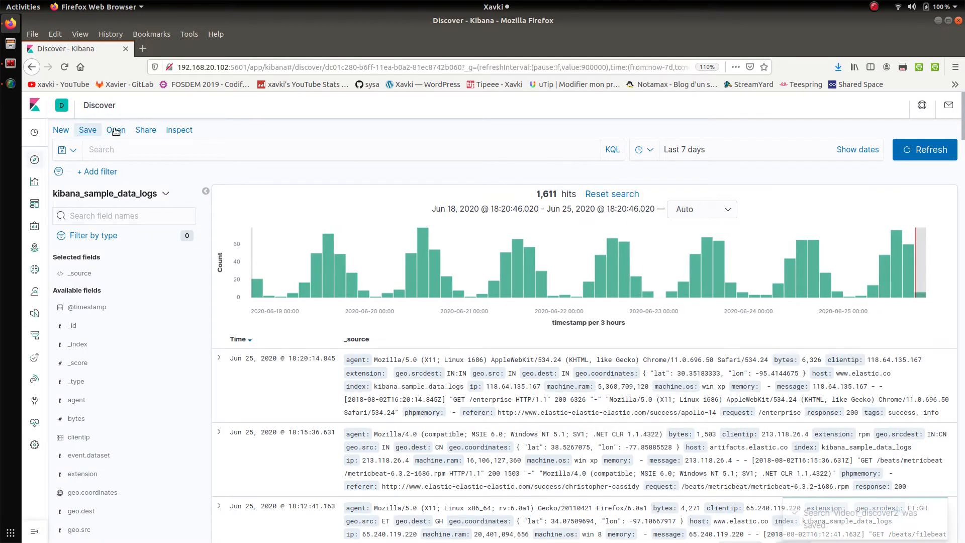
Return to a blank Discover search and bring up the searchable list of saved searches.
click(92, 106)
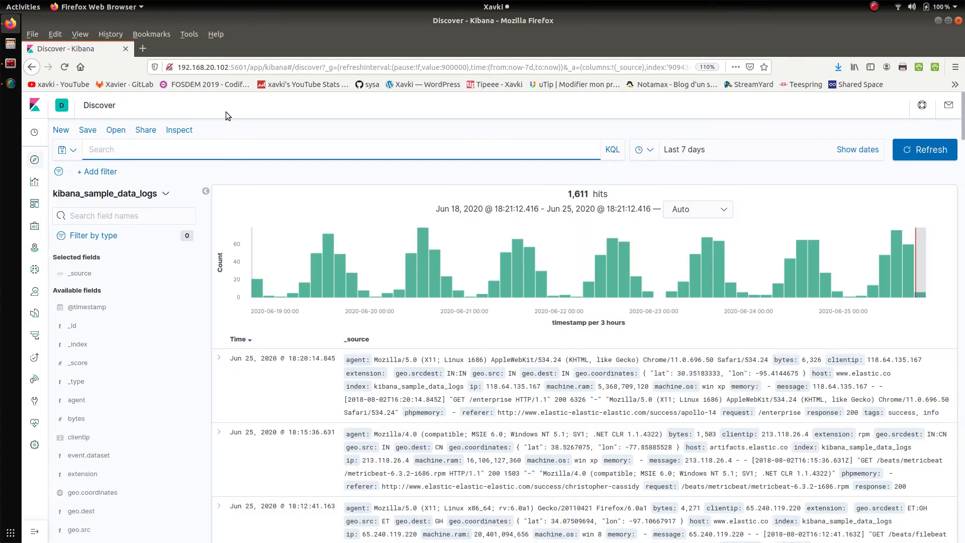
click(117, 130)
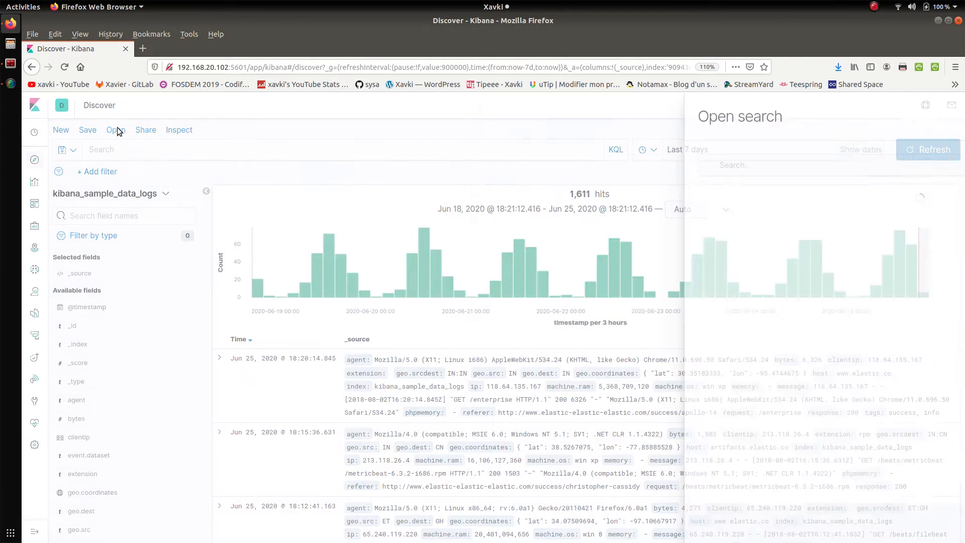
click(614, 167)
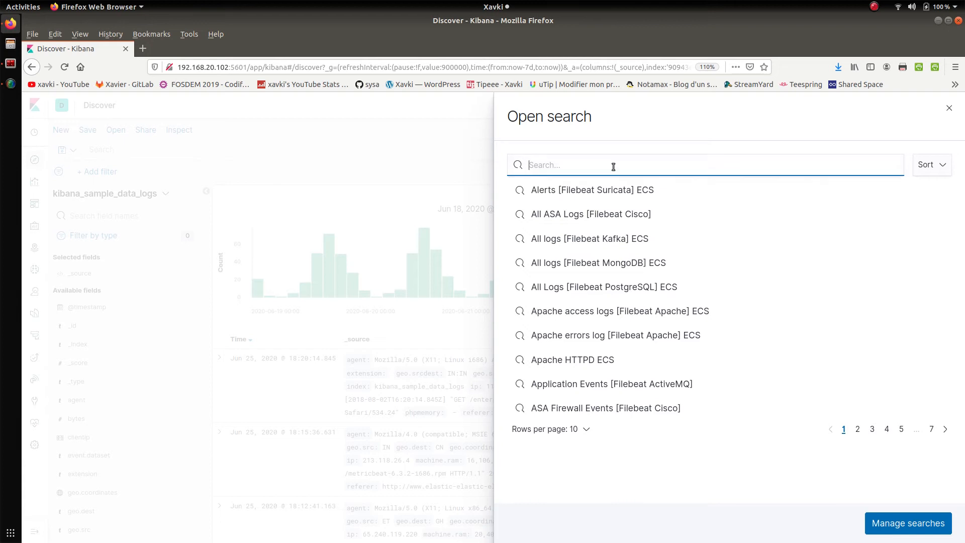
text(disci)
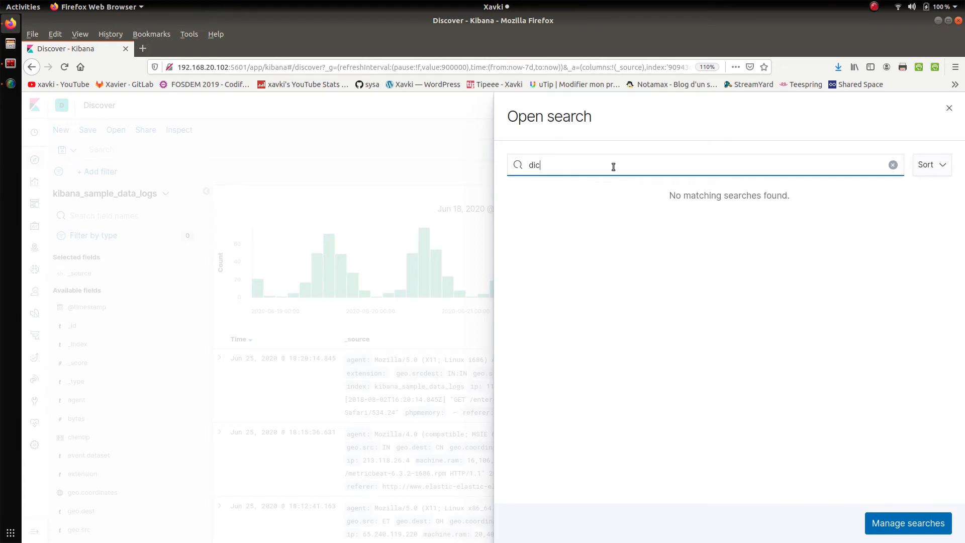
key(BackSpace)
text(o)
key(BackSpace)
key(BackSpace)
key(BackSpace)
key(BackSpace)
key(BackSpace)
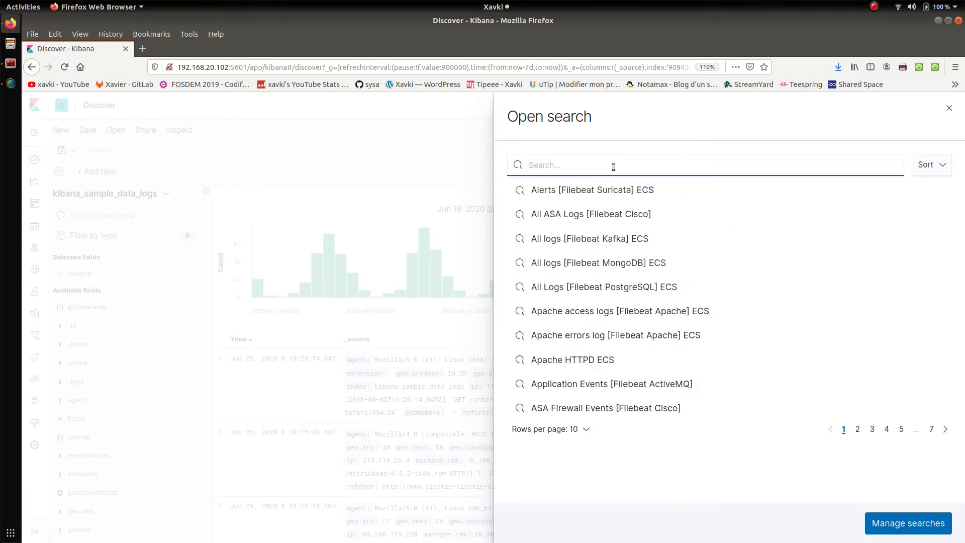
Filter the saved searches by "Vi" and open Video1_discover.
text(Vi)
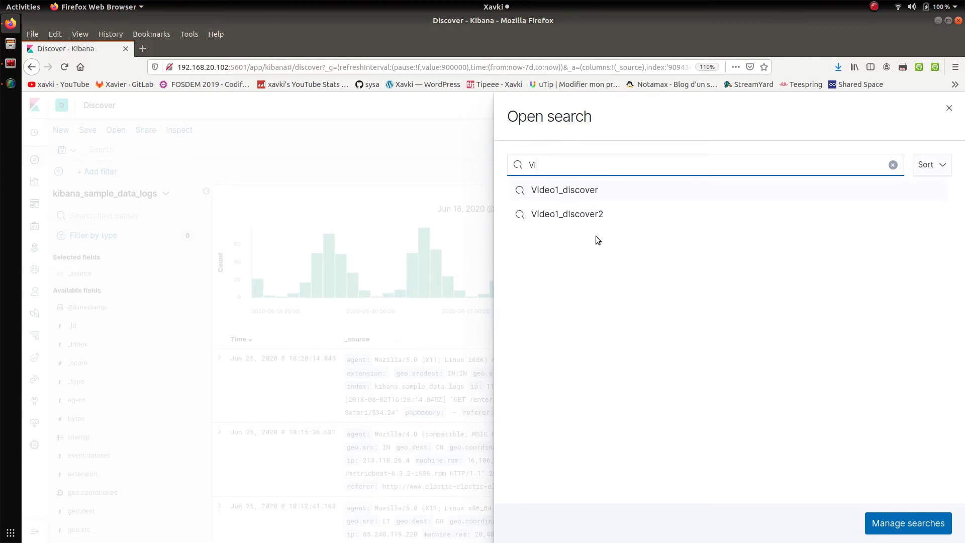
click(585, 195)
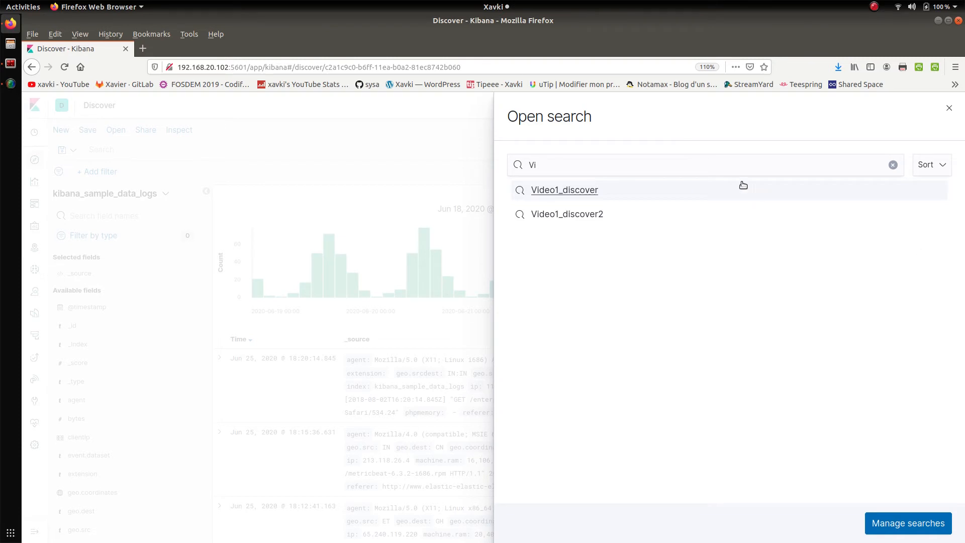
click(626, 190)
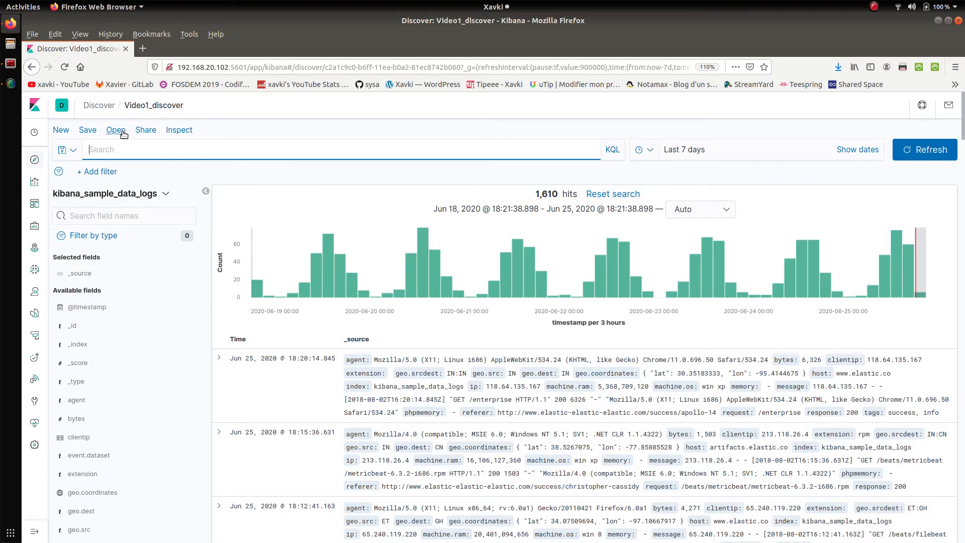
Copy a snapshot permalink of the Video1_discover search with Short URL switched off.
click(150, 134)
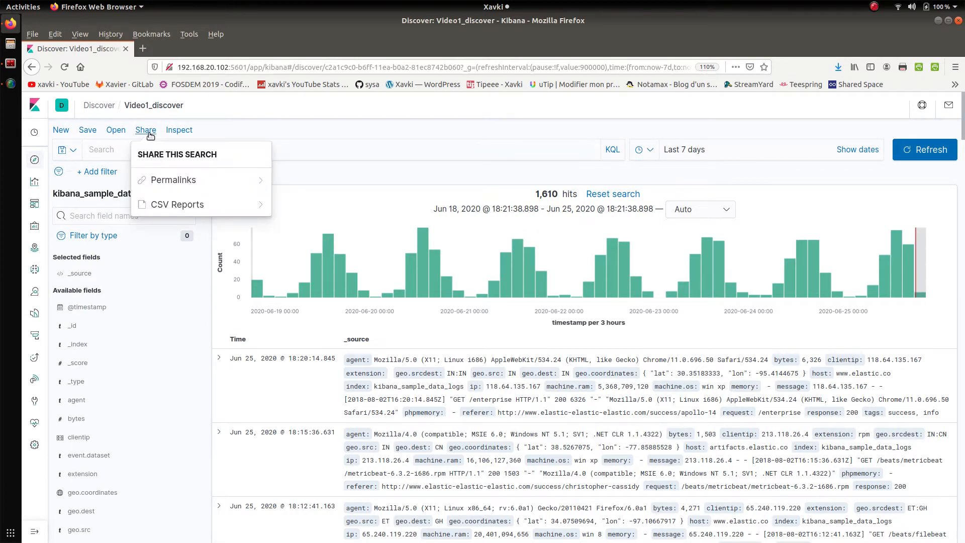
click(194, 182)
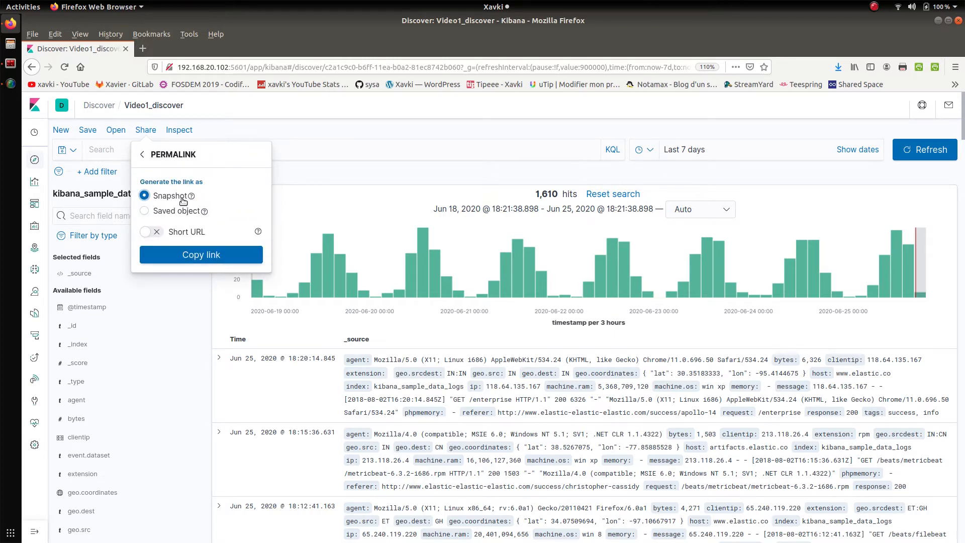
click(185, 234)
click(161, 234)
click(217, 253)
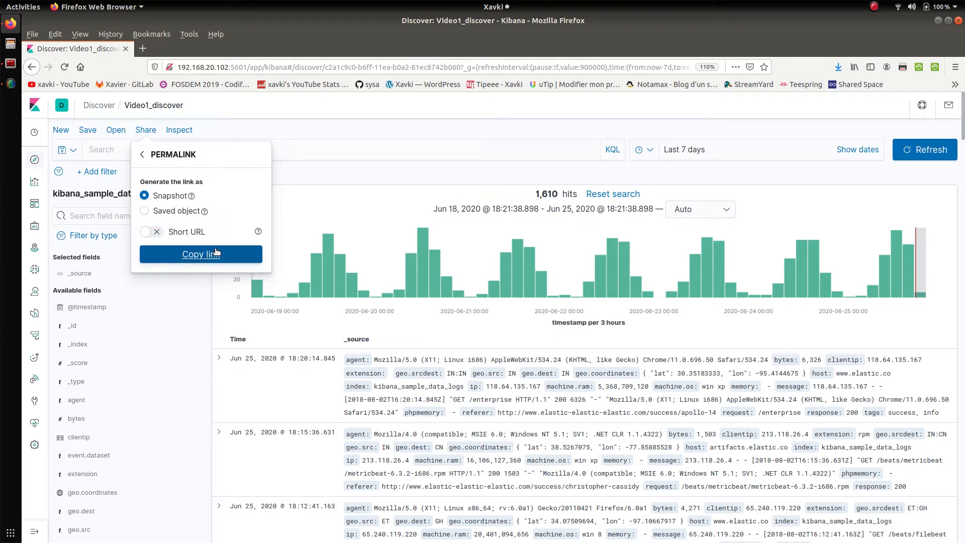
Paste the copied permalink into the address field of a new browser tab and examine its server address part.
click(150, 50)
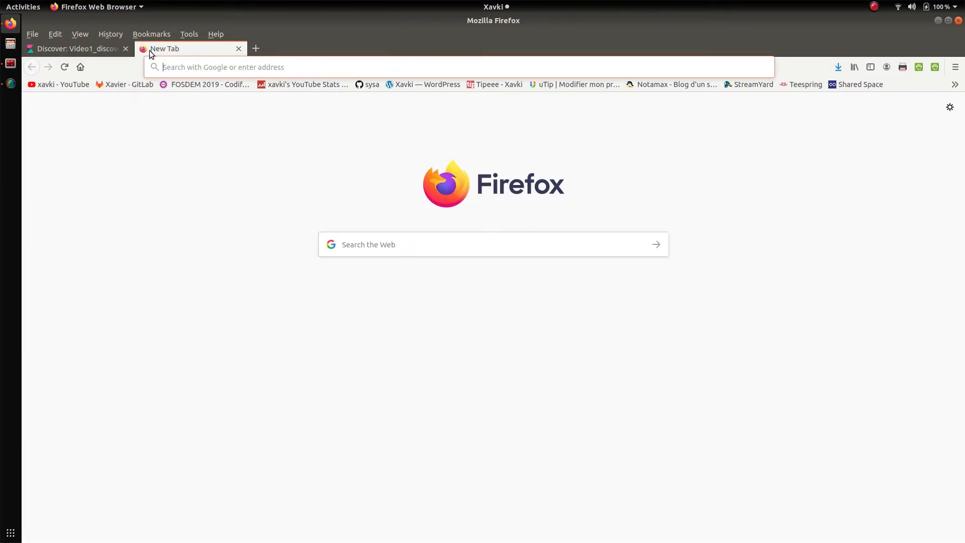
key(ctrl+v)
drag(300, 68, 104, 55)
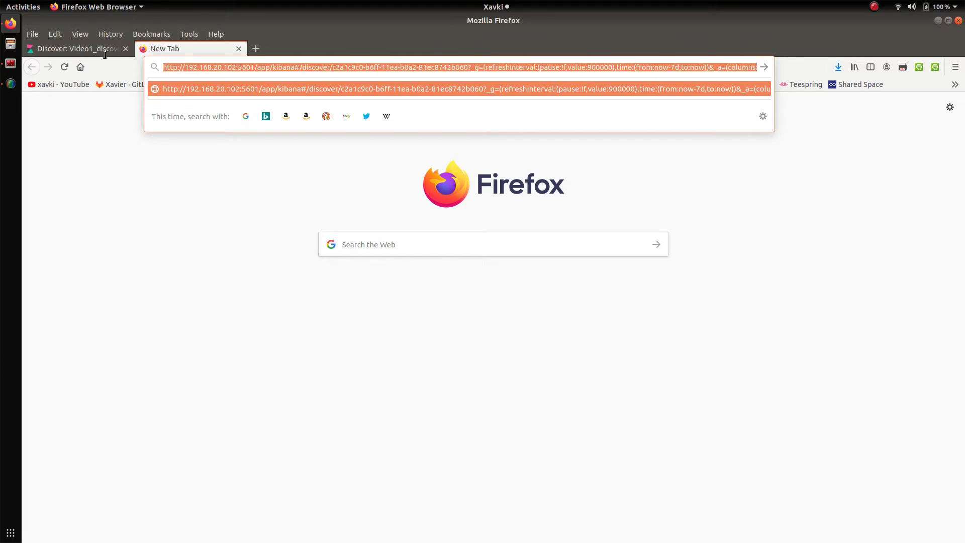
click(244, 67)
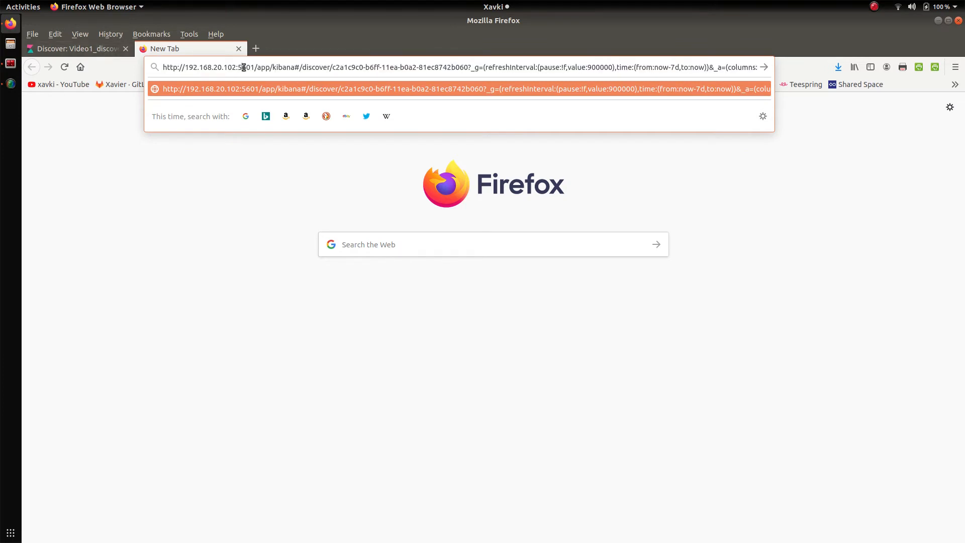
drag(250, 67, 147, 70)
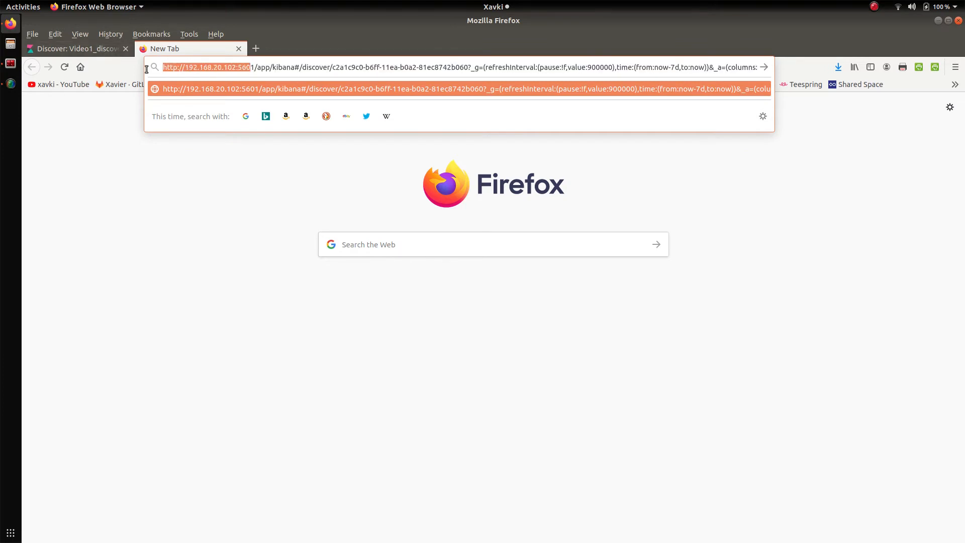
Compare the link in the extra browser tab with the open Kibana search, and close the extra tab.
click(96, 48)
click(274, 104)
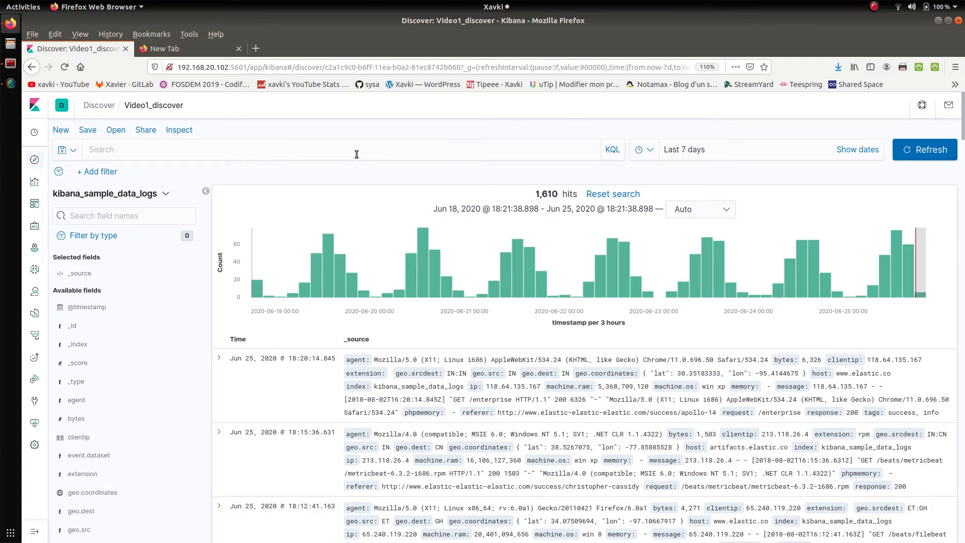
click(241, 50)
key(ctrl+v)
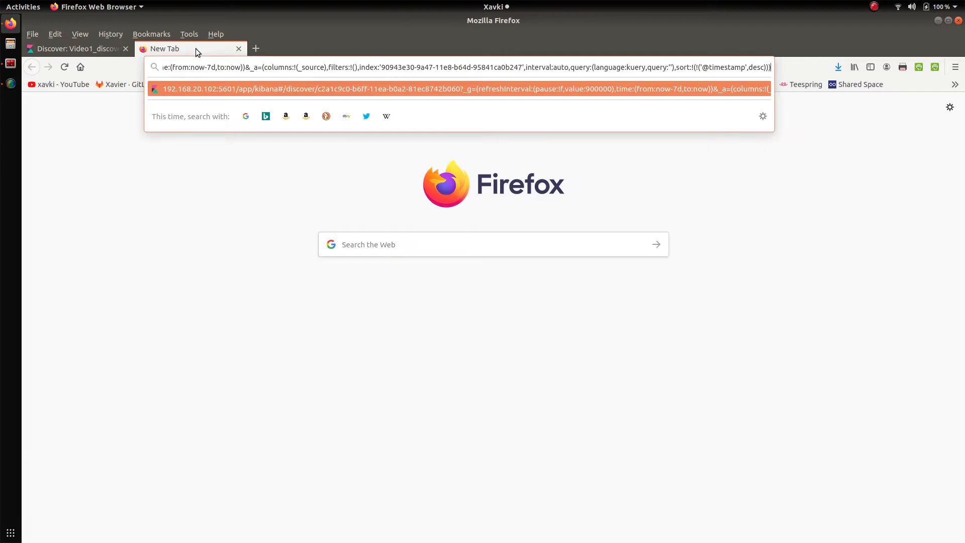
click(239, 49)
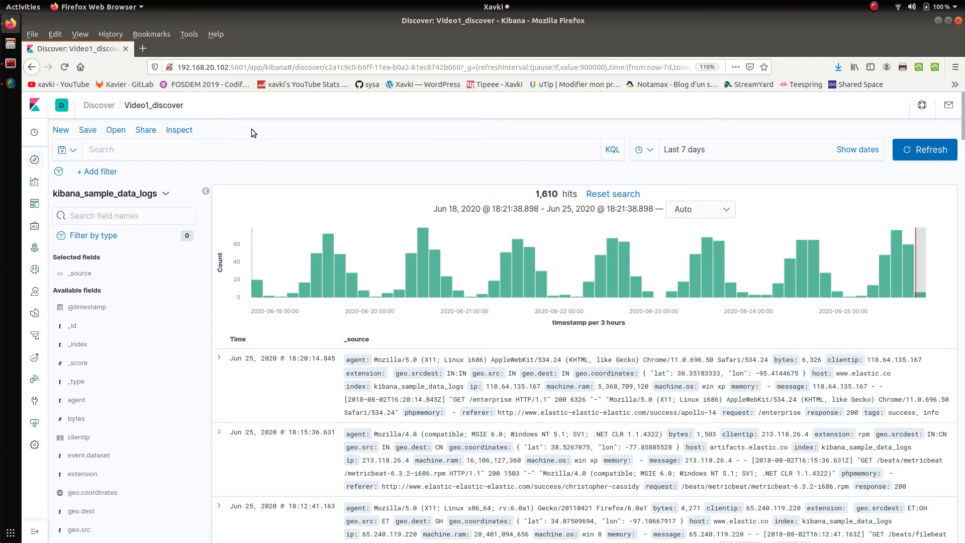
Examine the permalink options of the Video1_discover search alongside the page's current URL.
click(145, 129)
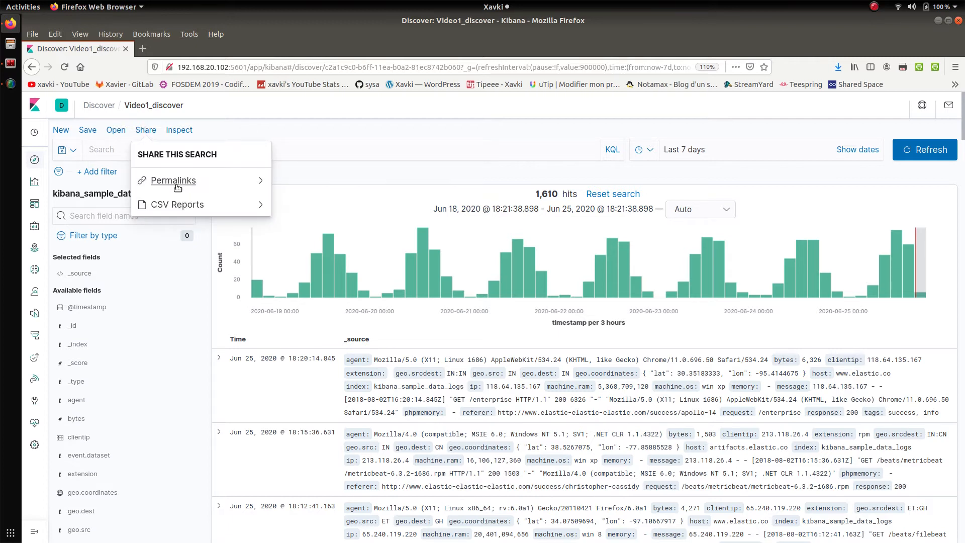
click(262, 185)
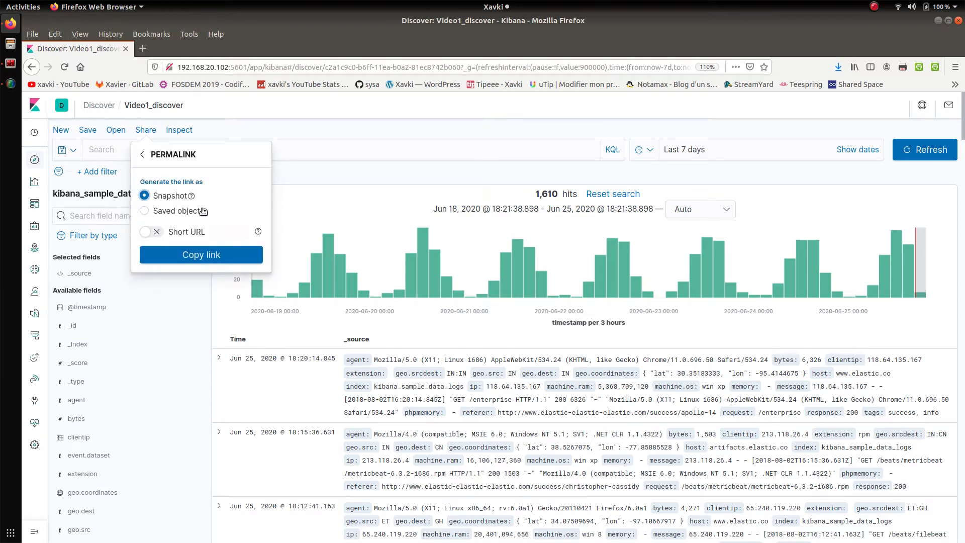
mouse_move(203, 211)
click(463, 64)
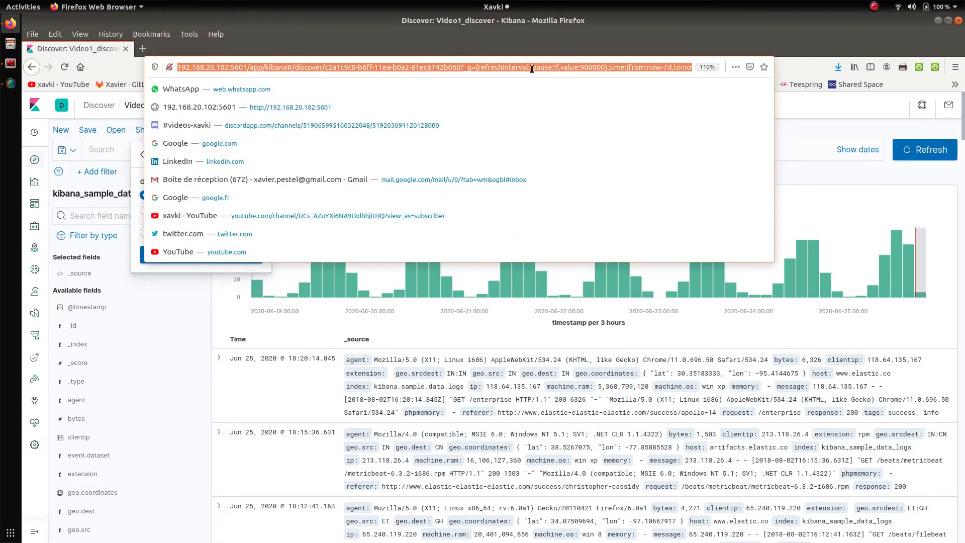
click(515, 46)
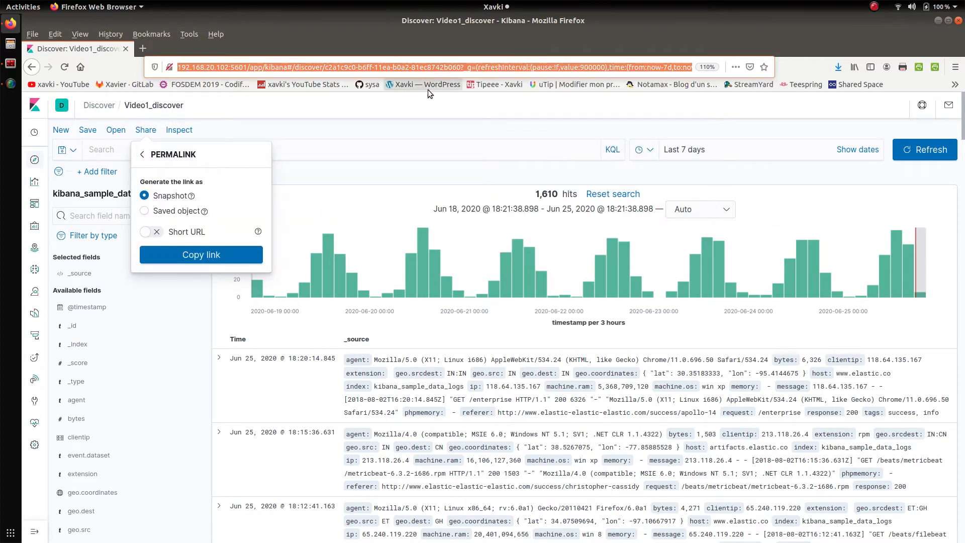
Close the permalink options and inspect the request statistics of the Video1_discover search, closing the details when finished.
click(381, 122)
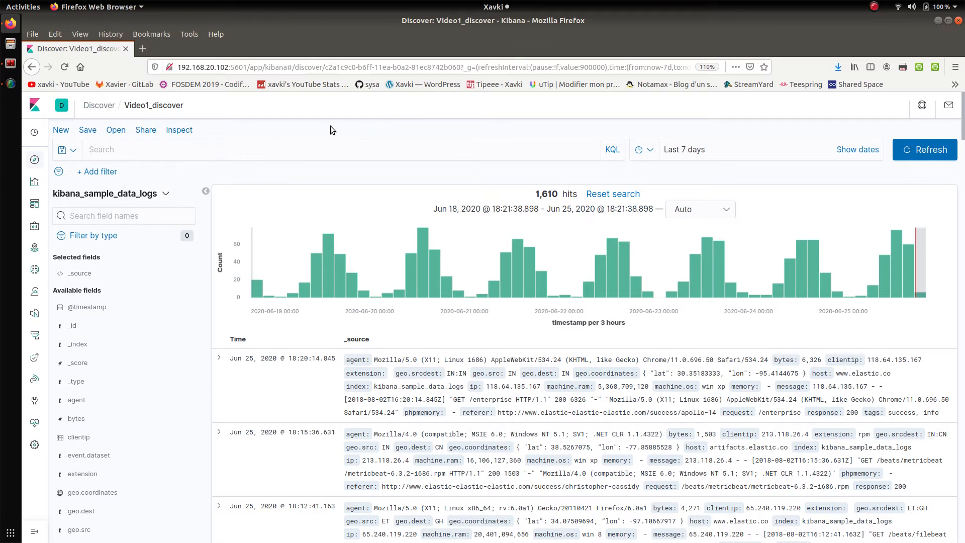
click(180, 130)
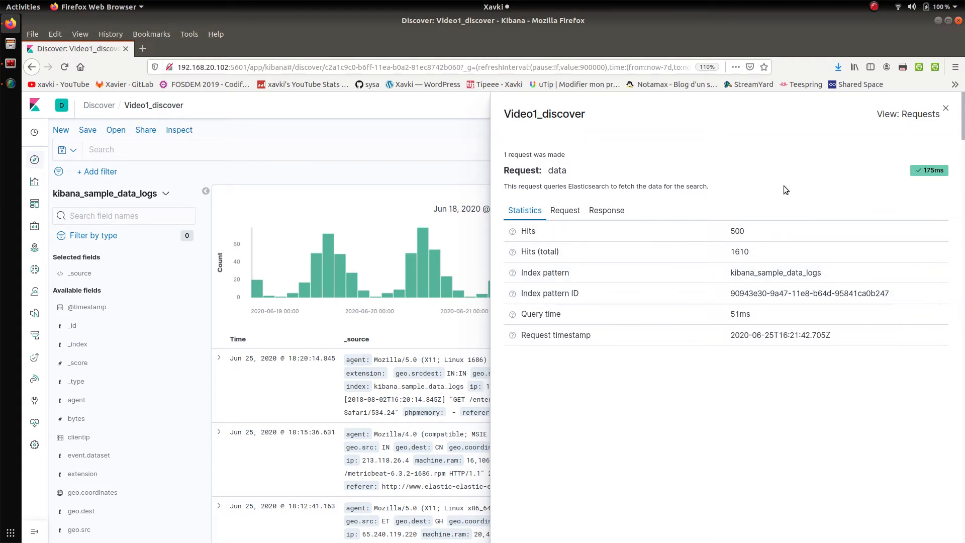
click(946, 109)
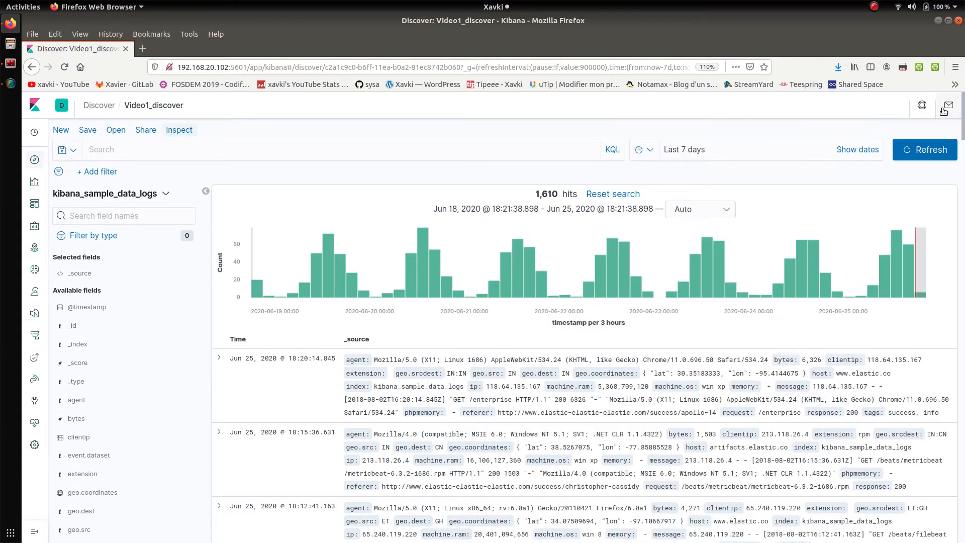
scroll(254, 132, down, 1)
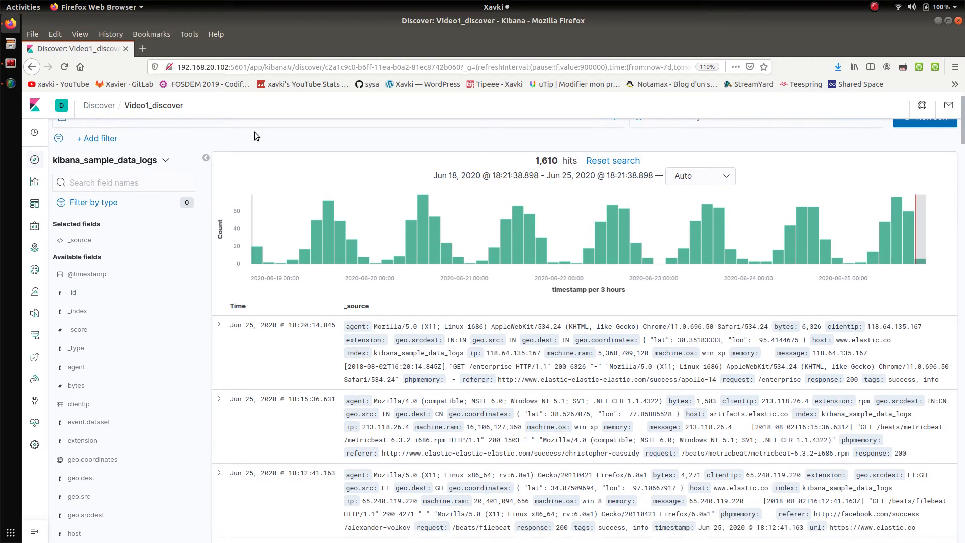
scroll(254, 136, up, 1)
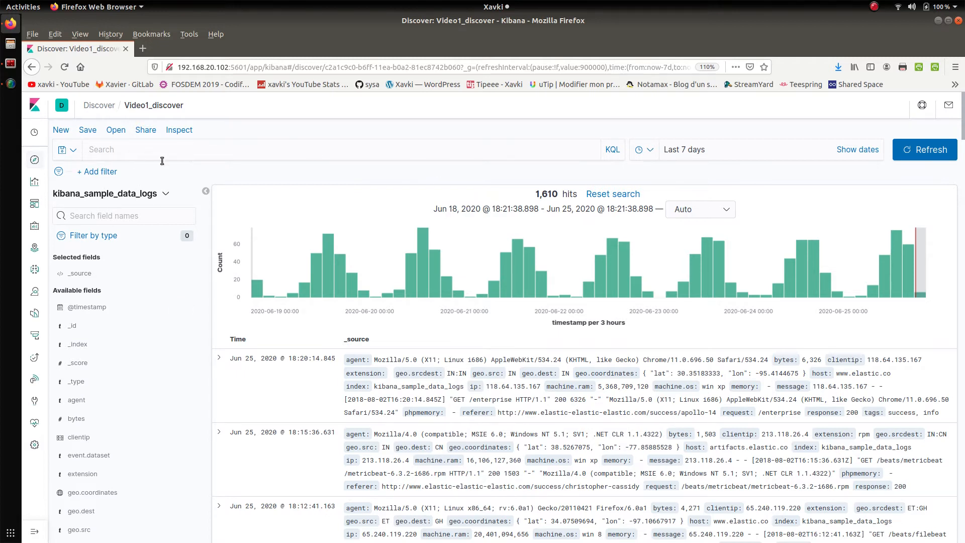
Examine the field suggestions offered by the search bar and the list of saved queries.
click(124, 151)
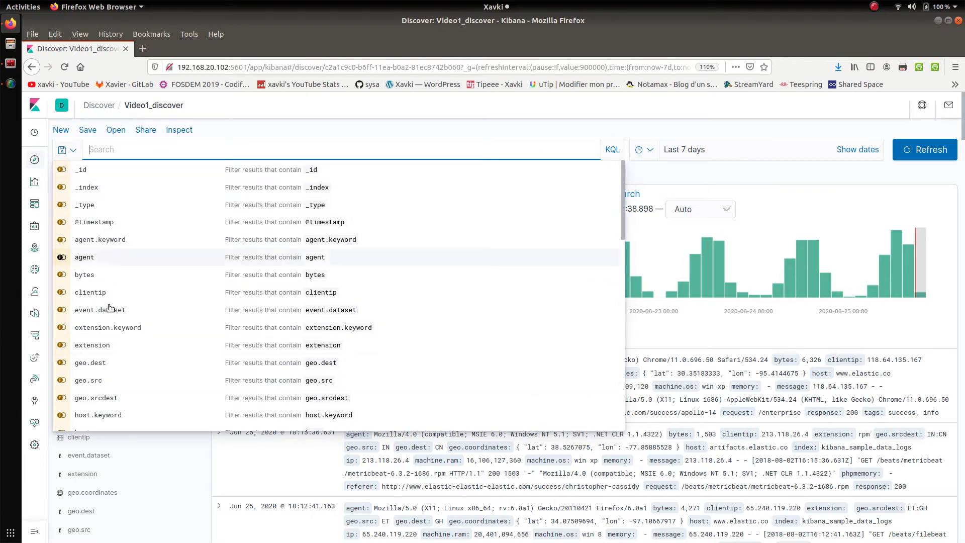
click(293, 128)
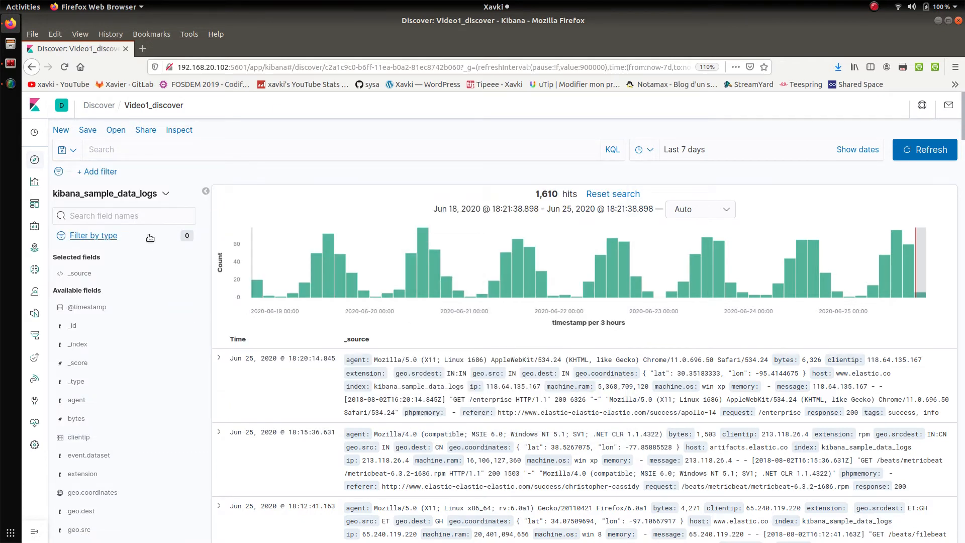
click(74, 155)
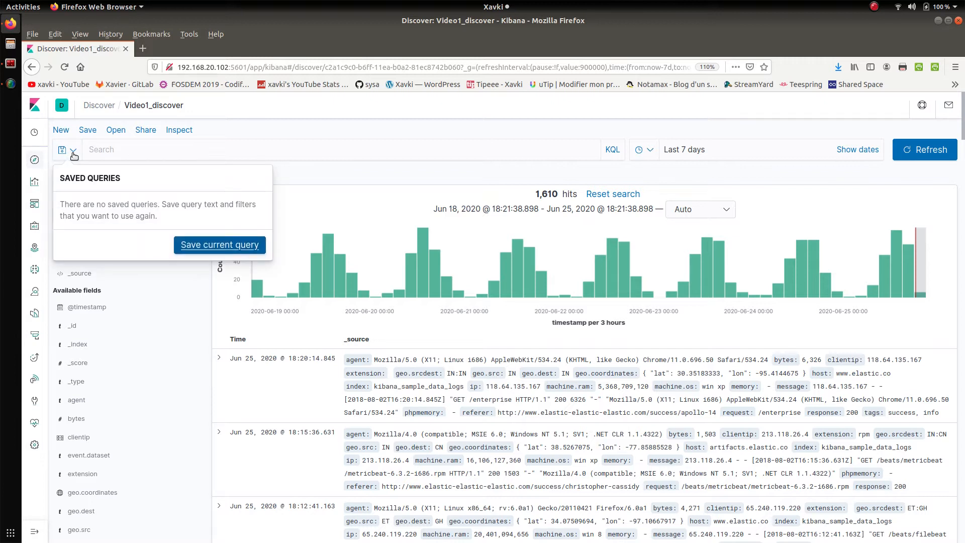
click(74, 155)
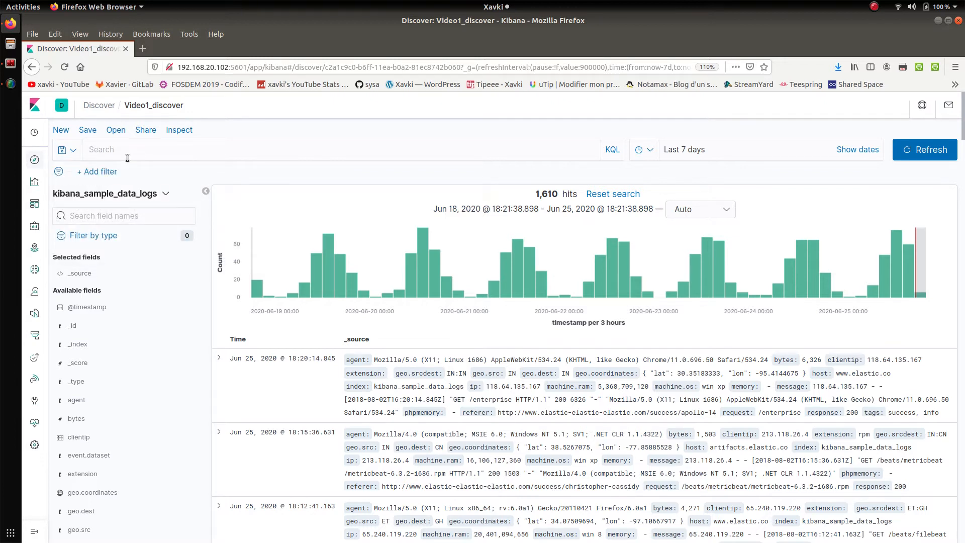
Review the search bar's suggestions again and the Kibana Query Language syntax options.
click(200, 150)
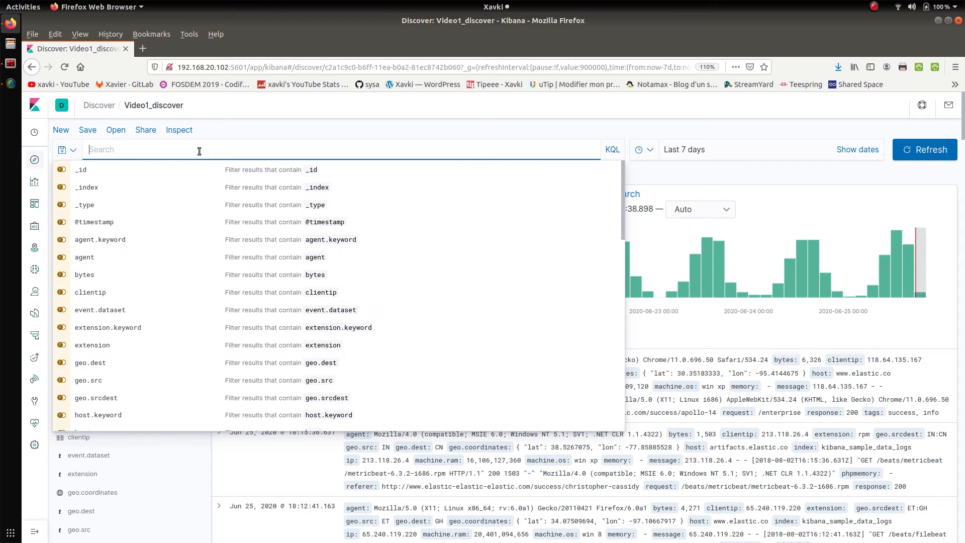
click(324, 122)
click(614, 151)
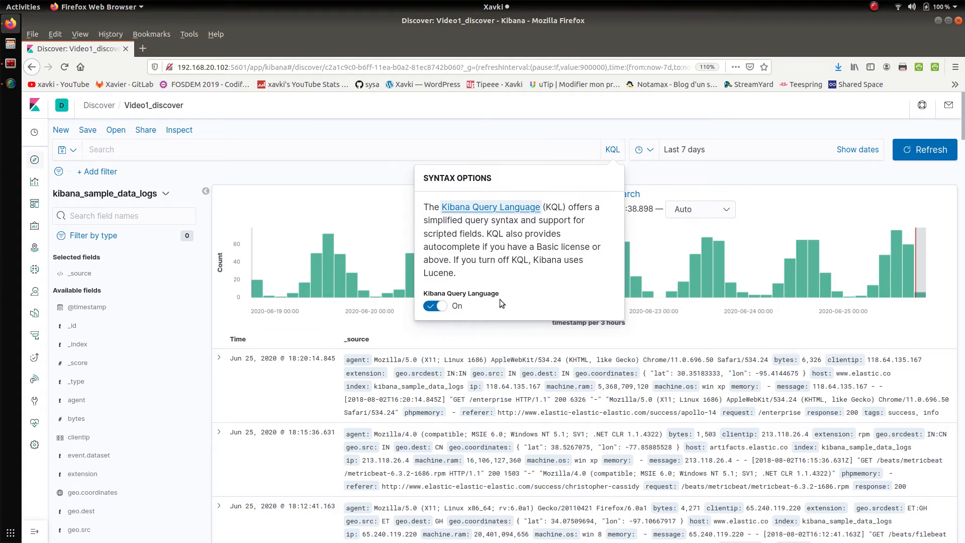
click(351, 170)
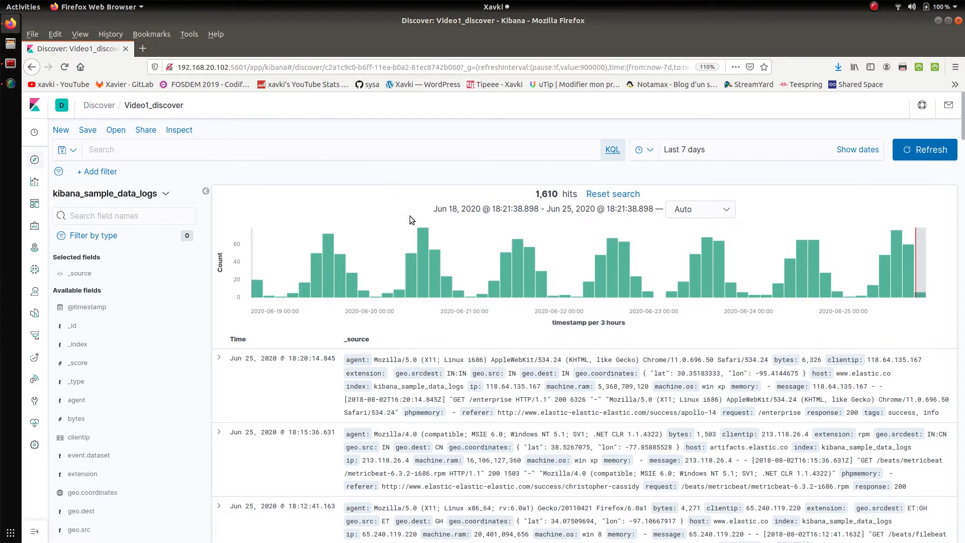
Try the Hourly and Minute intervals on the hits histogram, and set the interval back to Auto.
click(693, 215)
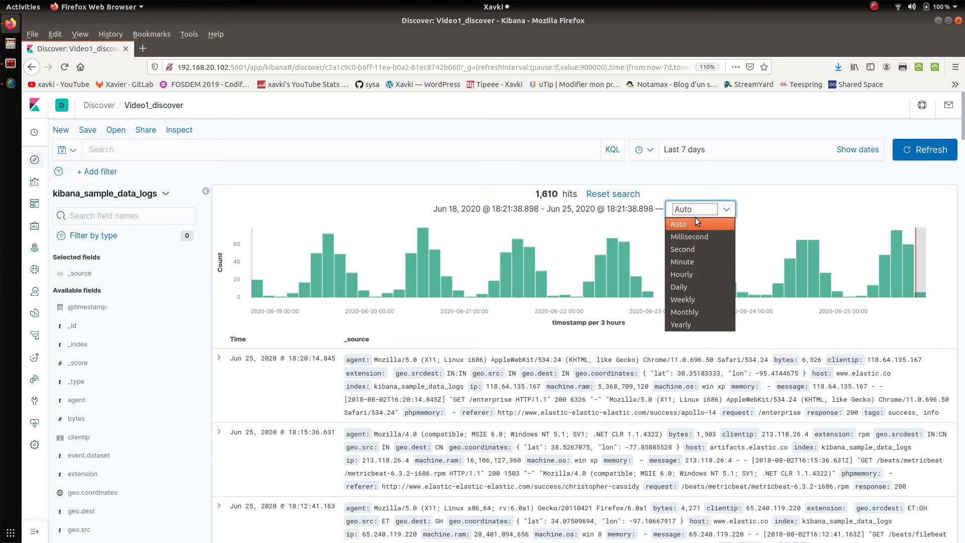
mouse_move(619, 278)
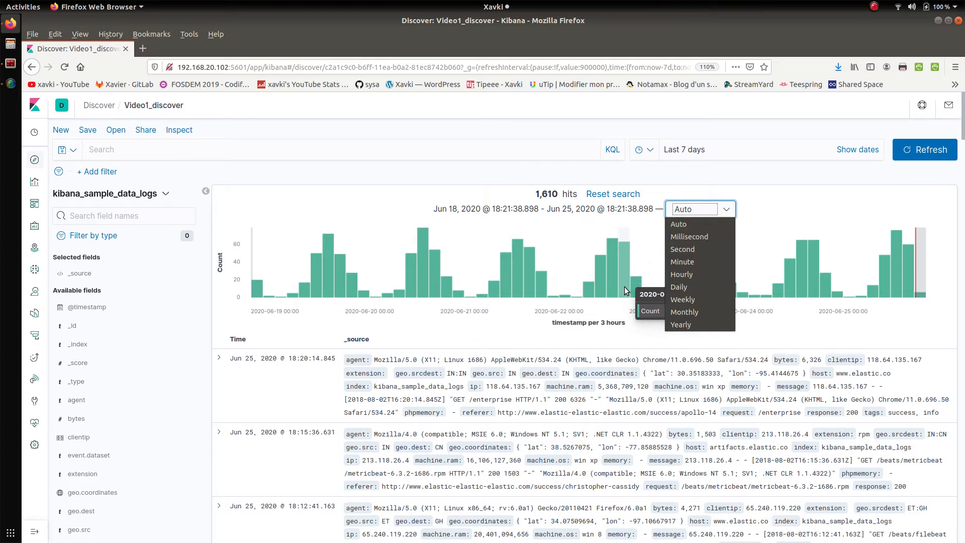
click(694, 273)
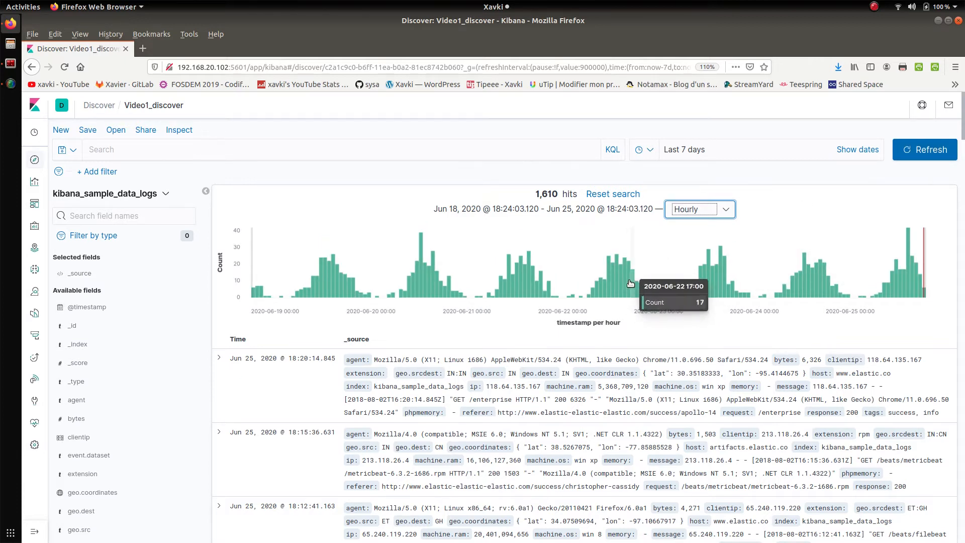
click(725, 211)
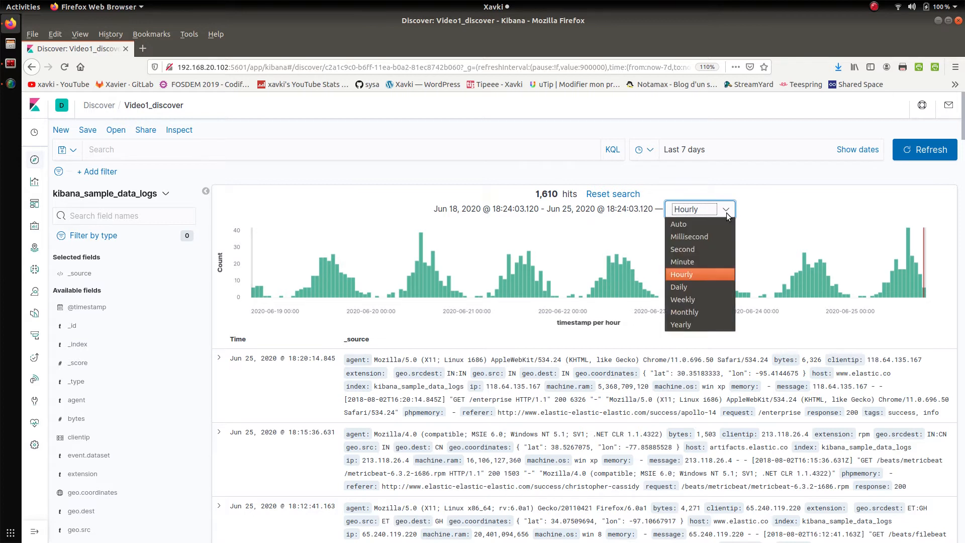
click(700, 262)
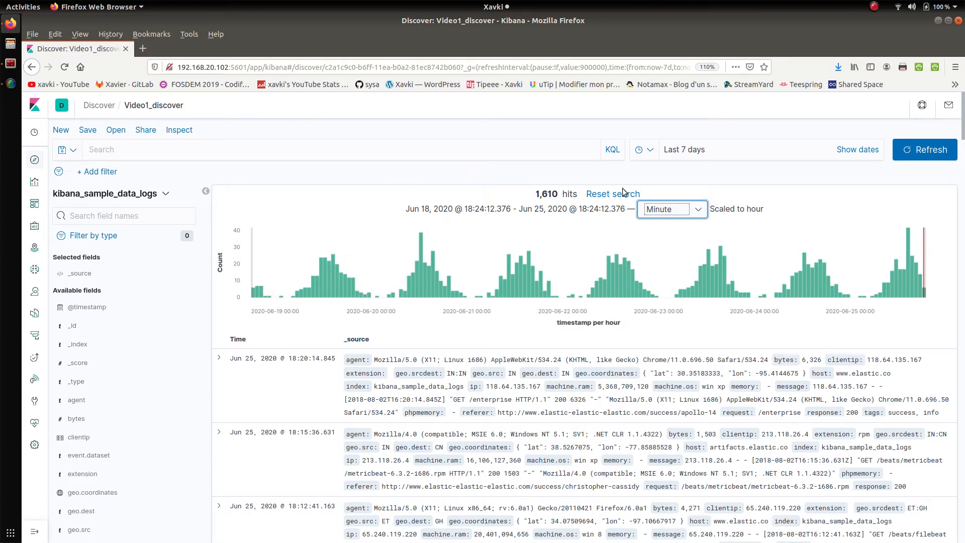
click(689, 211)
click(671, 227)
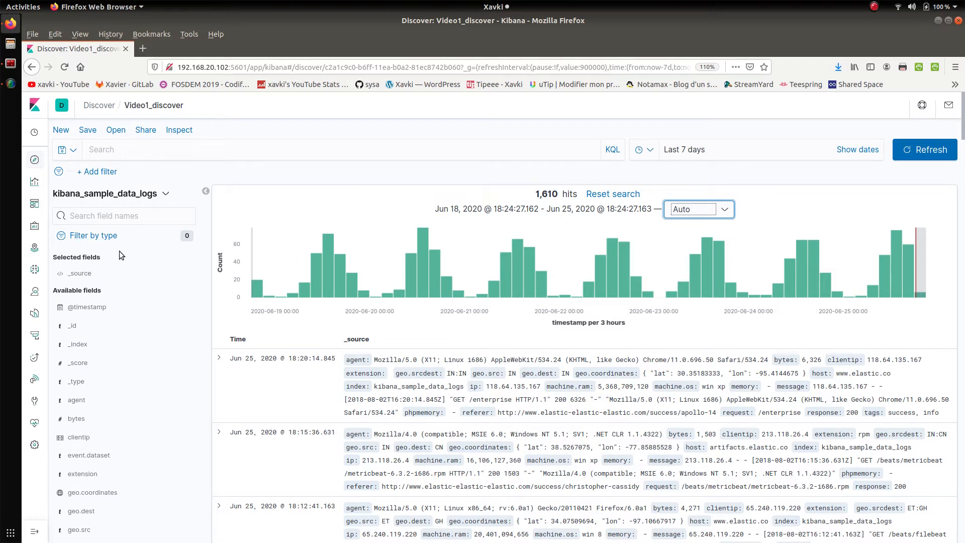
Switch to the Terminator slide "KIBANA : Discover - Filters", reveal its next points, and return to Kibana in Firefox.
click(17, 60)
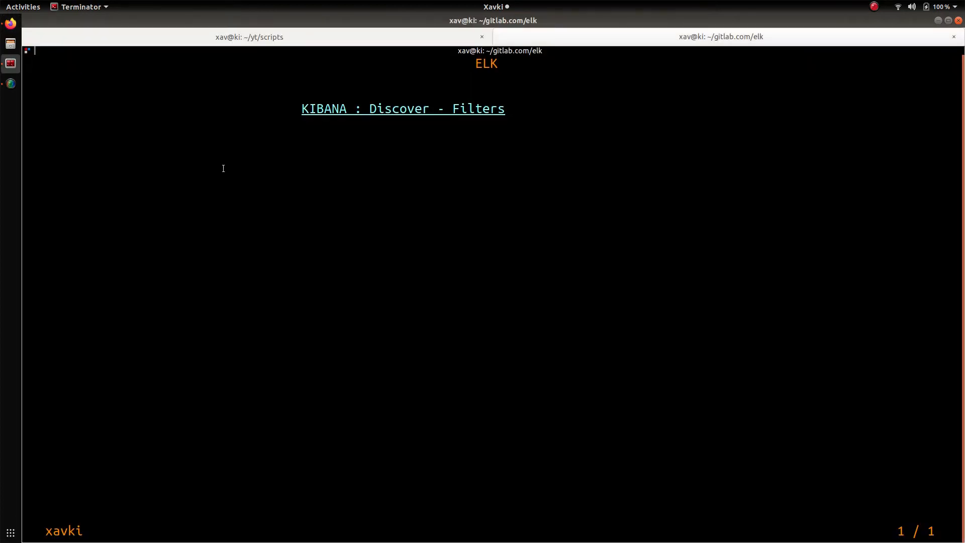
key(Down)
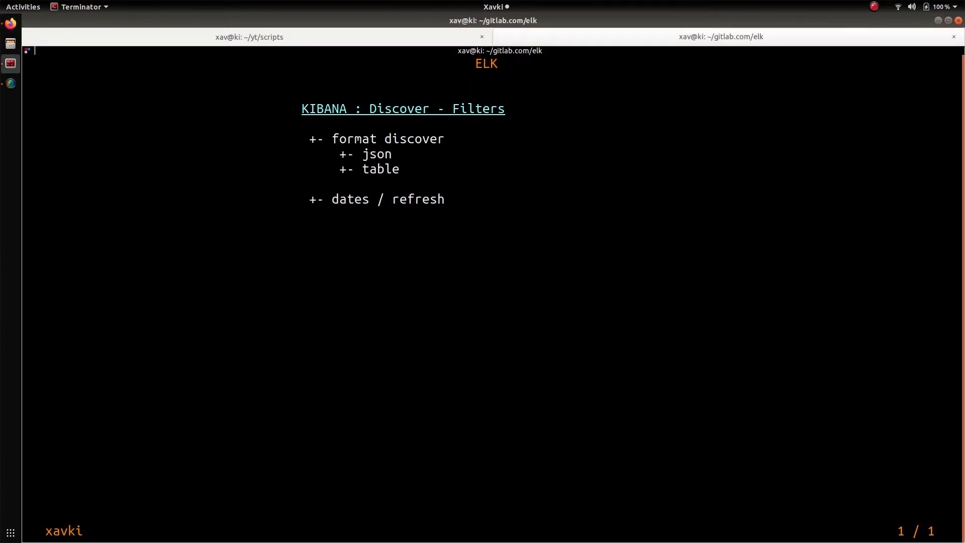
key(alt+Tab)
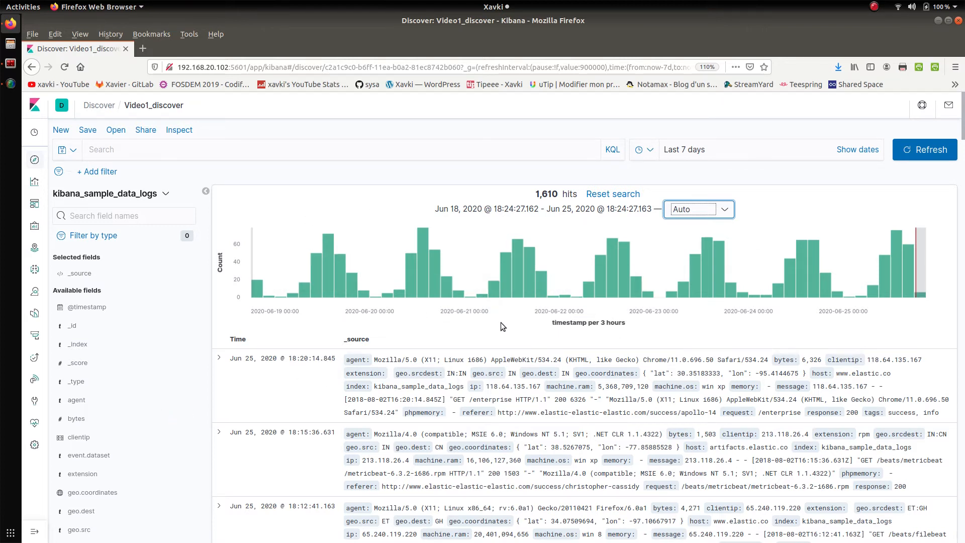
Expand the first log document in the results and review its fields in table format.
scroll(501, 322, down, 1)
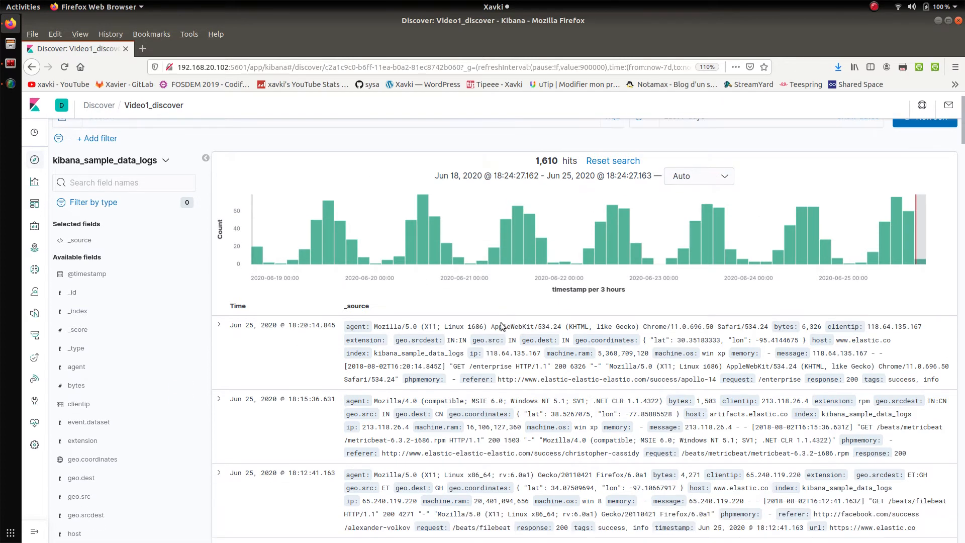
click(219, 325)
click(218, 325)
click(221, 328)
scroll(251, 351, down, 1)
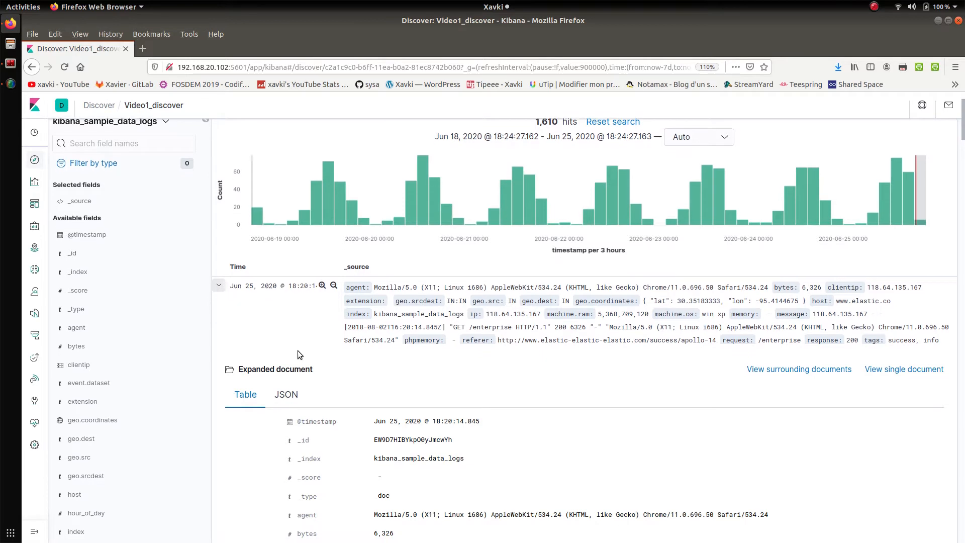
scroll(297, 351, down, 3)
scroll(298, 354, down, 1)
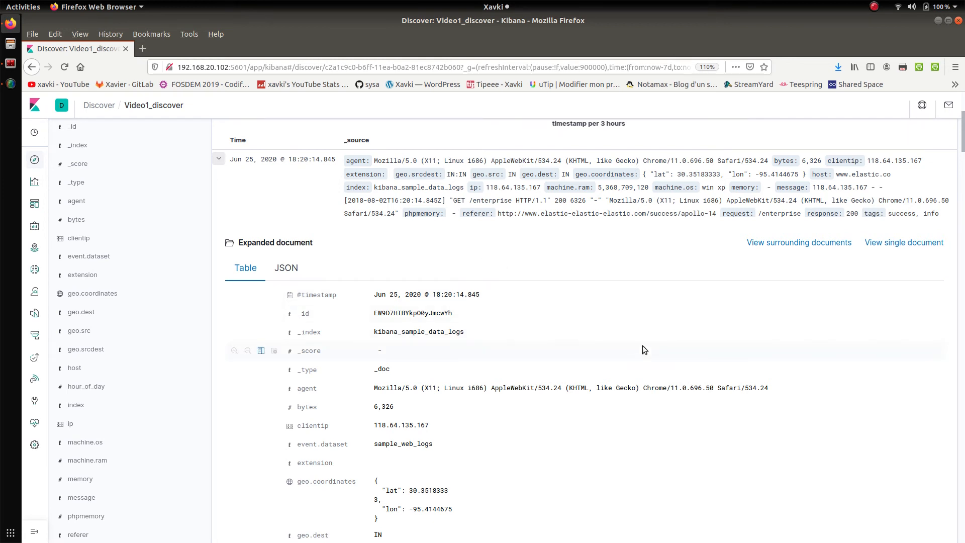
scroll(643, 349, down, 3)
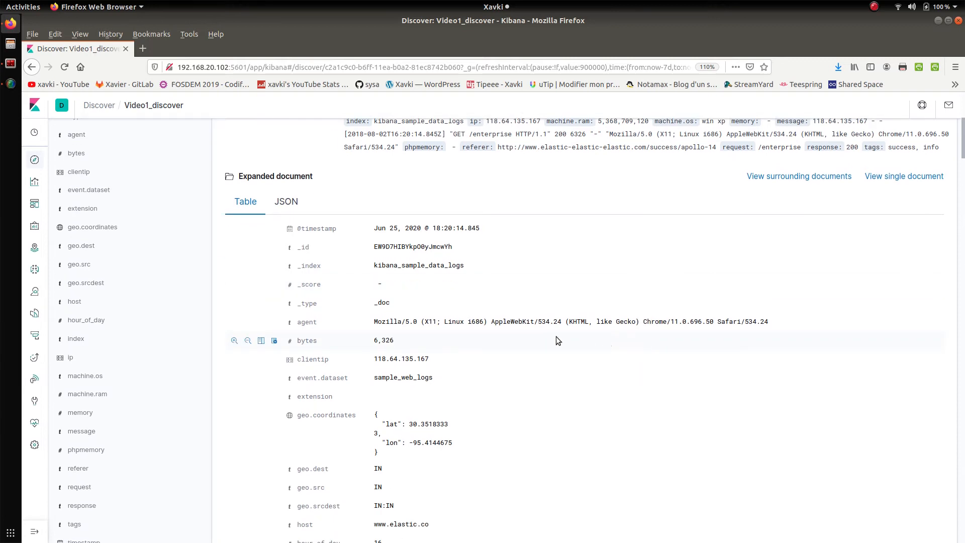
Display the expanded document as JSON, read through it, and copy the JSON to the clipboard.
click(290, 202)
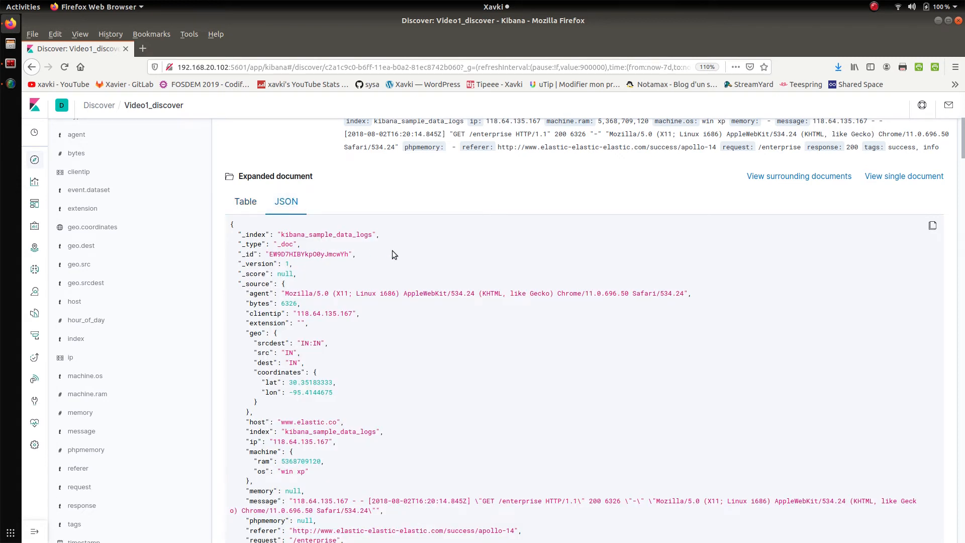
scroll(392, 250, down, 3)
scroll(392, 250, down, 5)
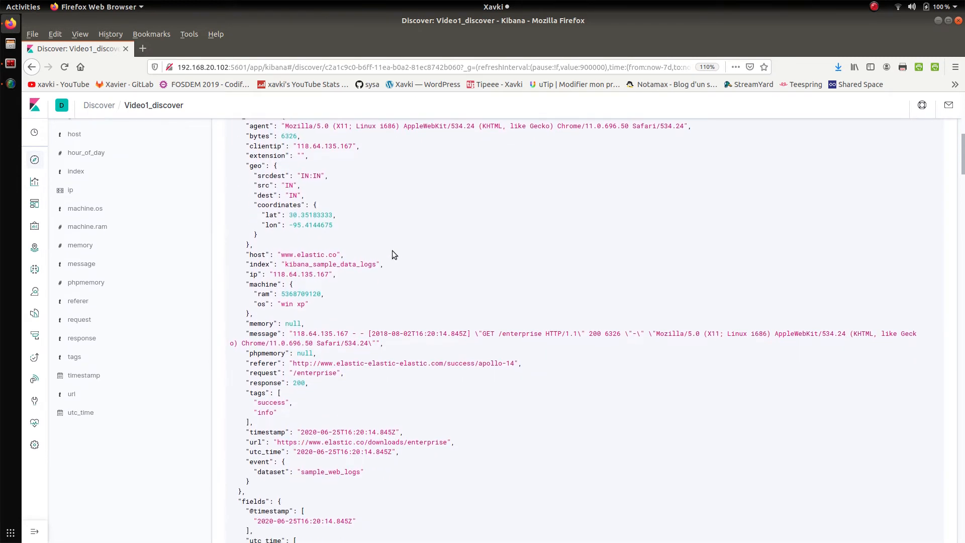
scroll(393, 250, down, 3)
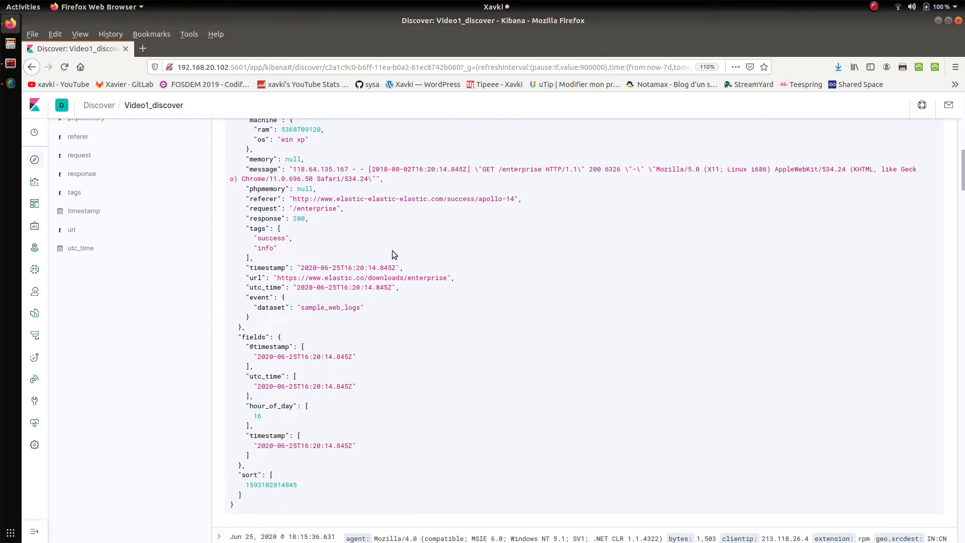
scroll(392, 251, up, 8)
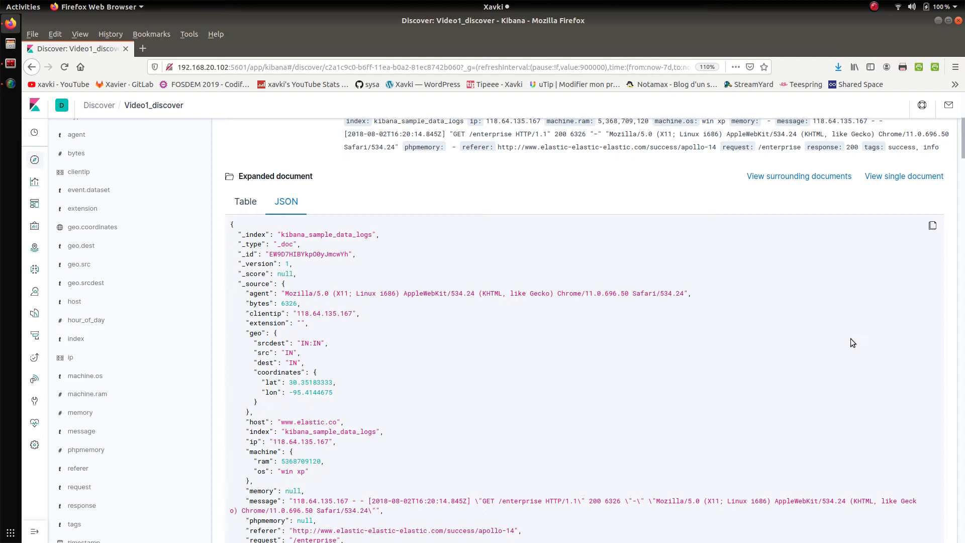
click(932, 225)
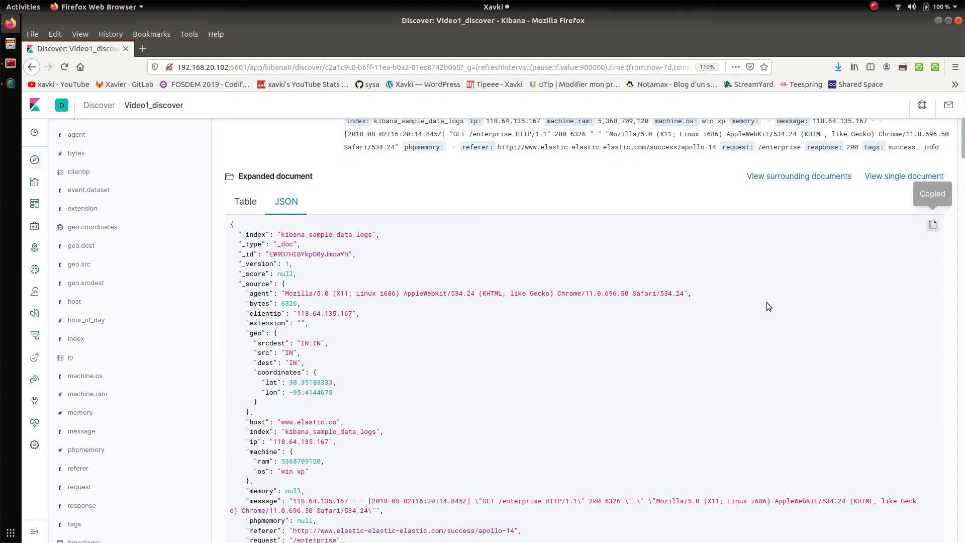
Return the expanded document to table format and review it together with the histogram and search bar.
click(246, 203)
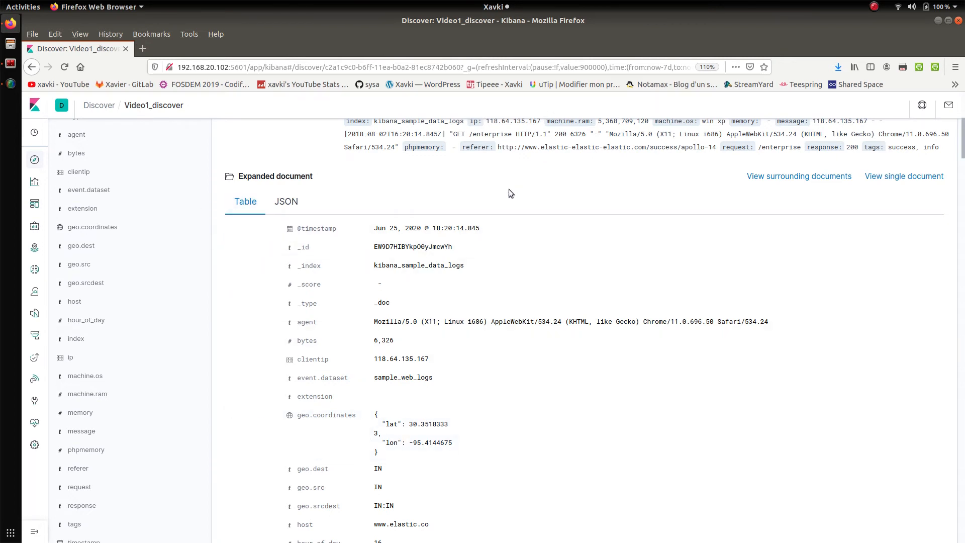
scroll(509, 189, up, 1)
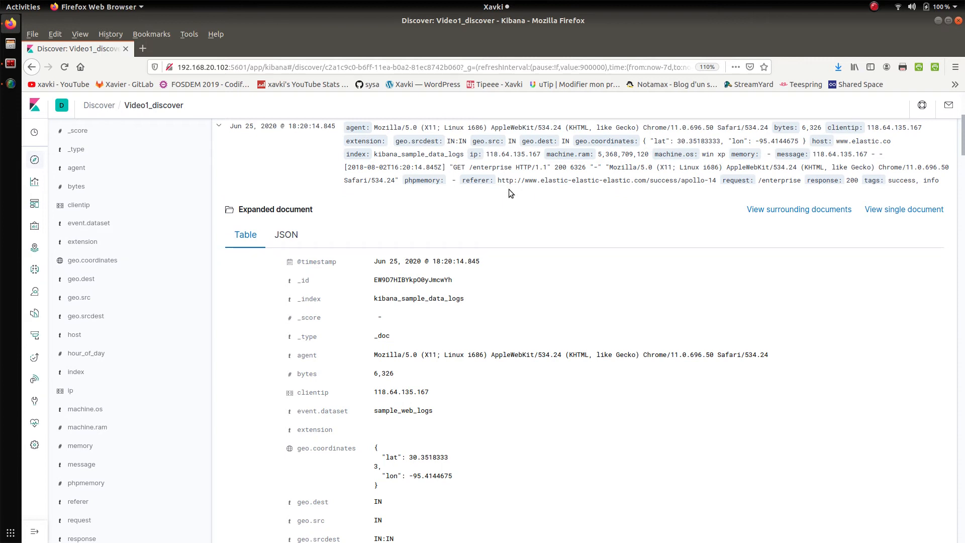
scroll(508, 189, down, 1)
scroll(509, 189, up, 2)
scroll(509, 189, up, 5)
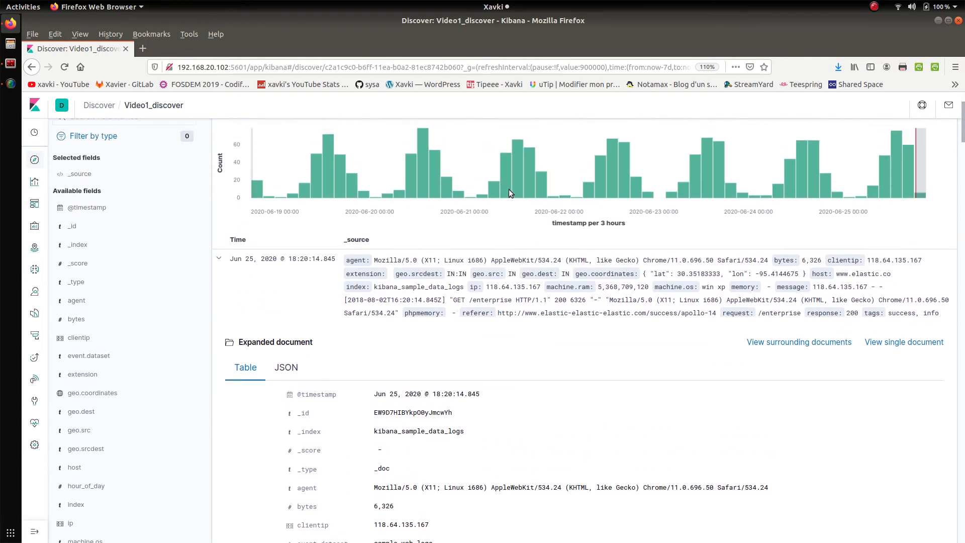
scroll(509, 190, up, 1)
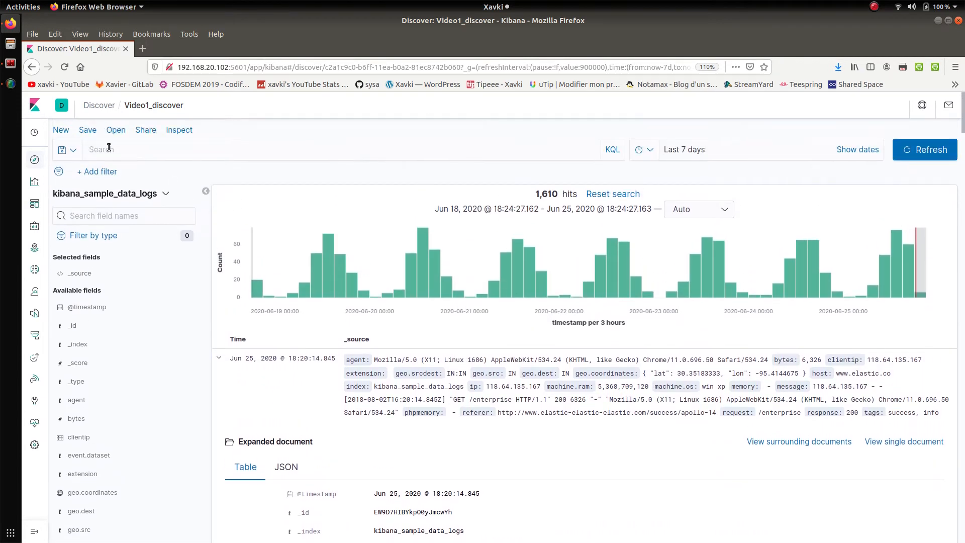
scroll(289, 296, down, 5)
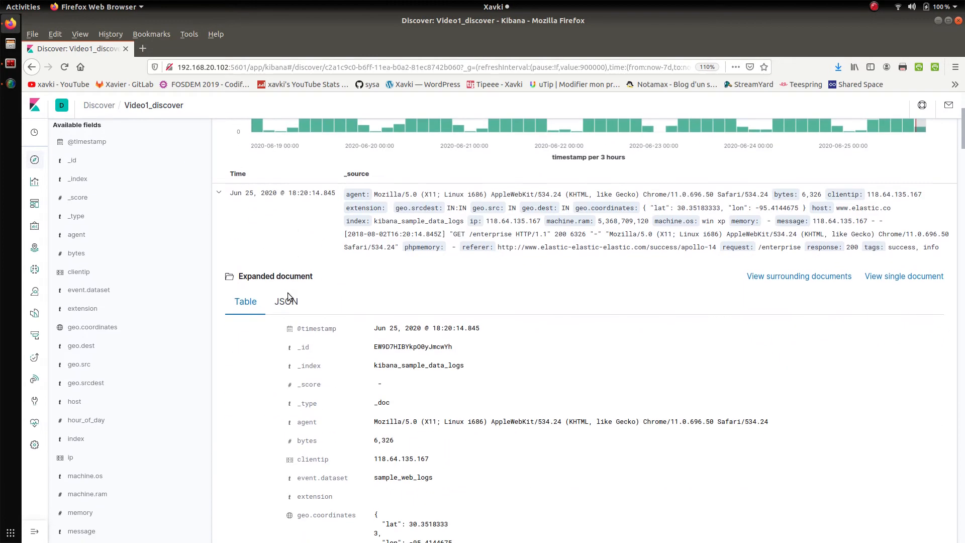
Filter the logs for the expanded document's agent value and check the new filter beneath the search bar.
scroll(383, 283, down, 2)
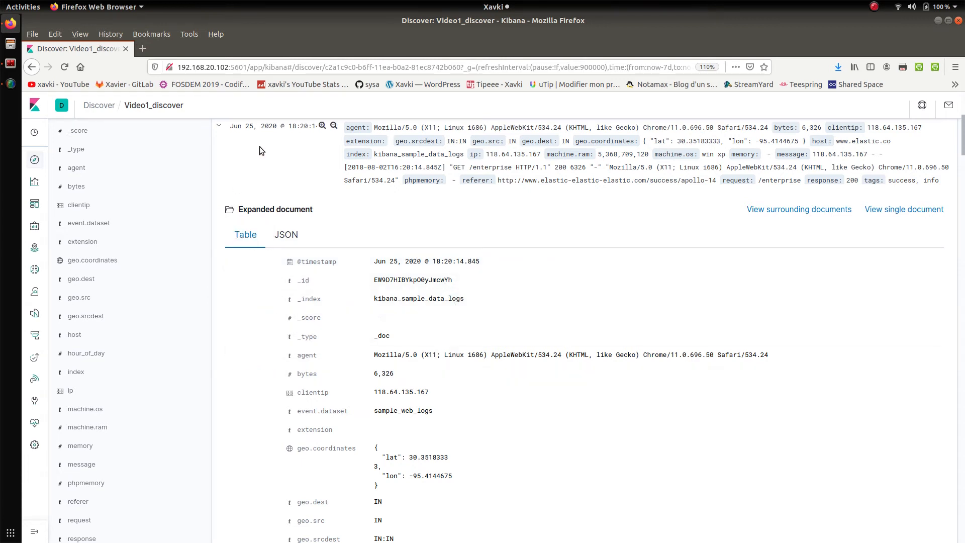
scroll(378, 324, down, 3)
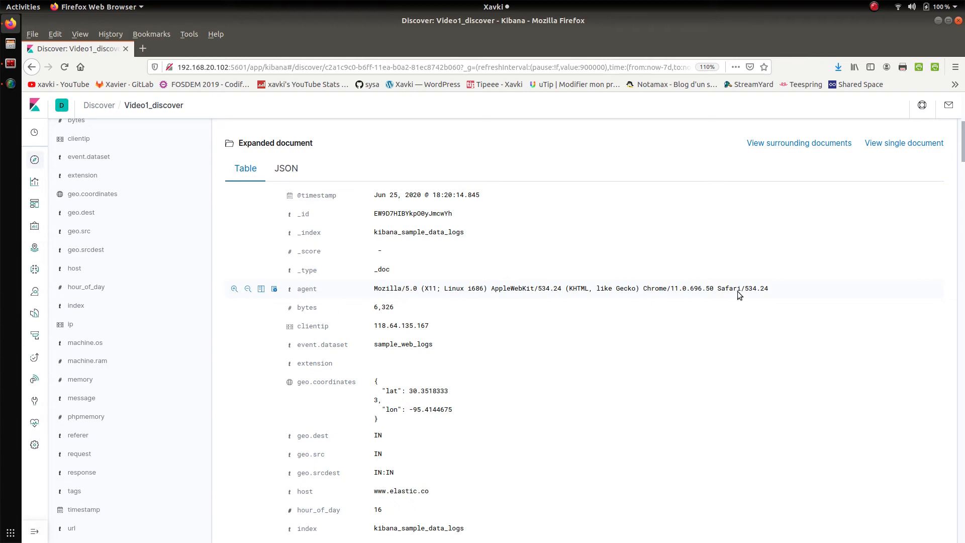
click(234, 289)
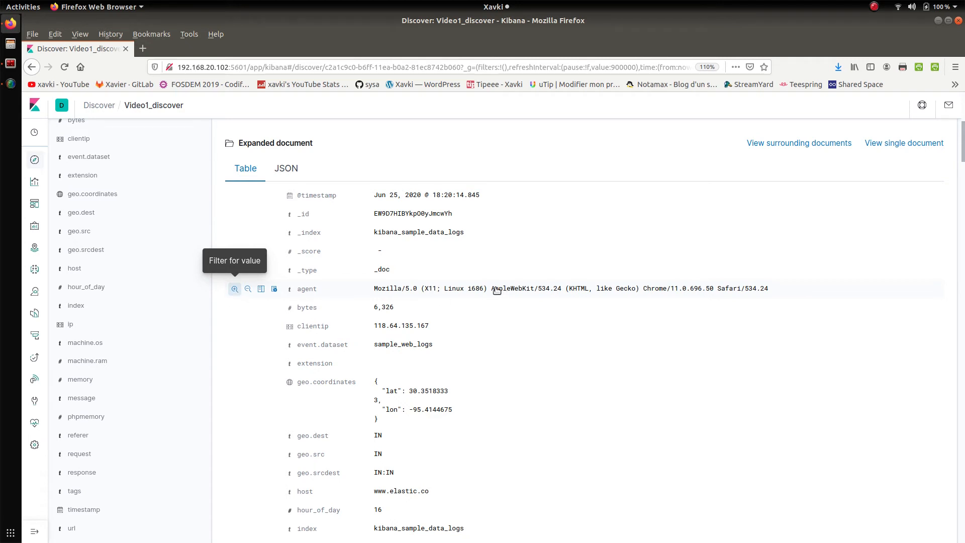
scroll(465, 289, up, 5)
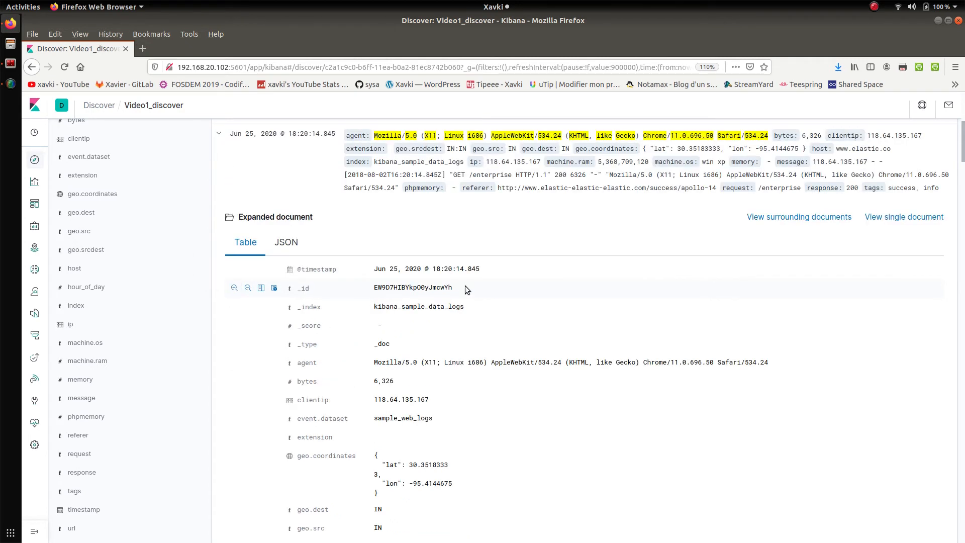
scroll(465, 289, up, 3)
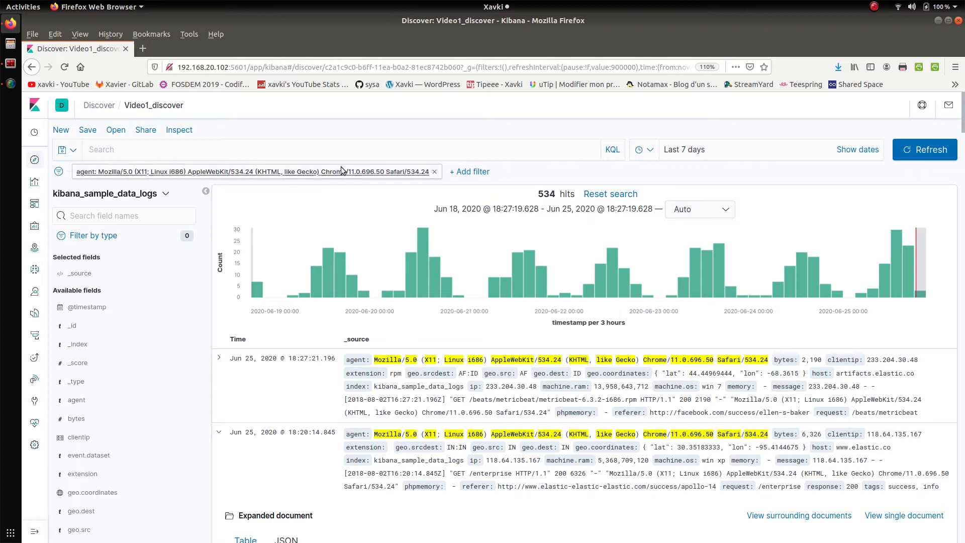
click(221, 153)
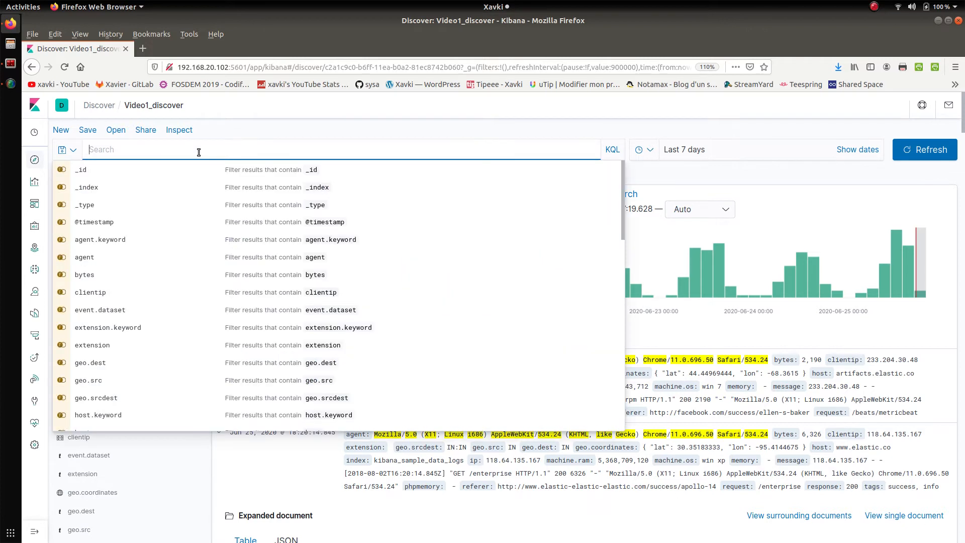
click(292, 123)
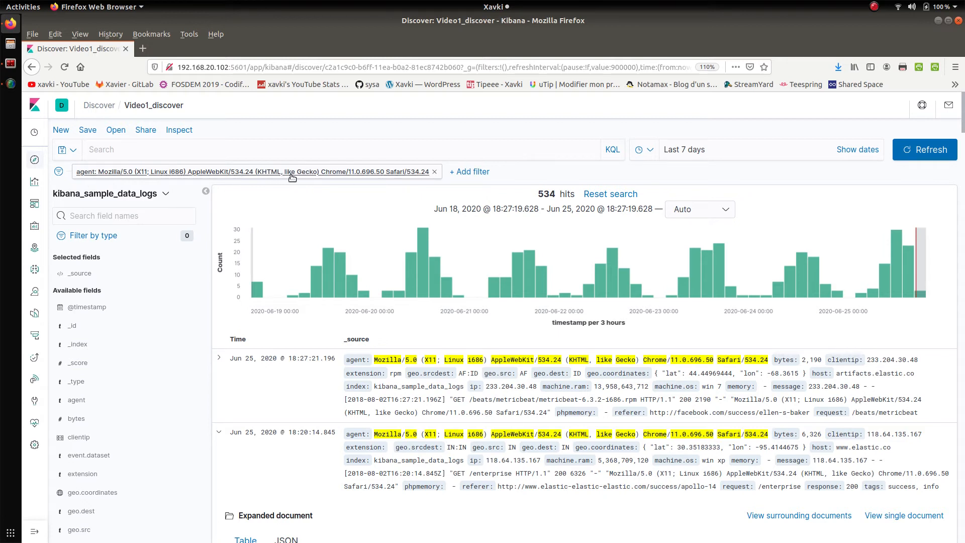
Add a filter for the expanded document's machine.os value, win xp, and review the filtered results.
scroll(290, 195, down, 5)
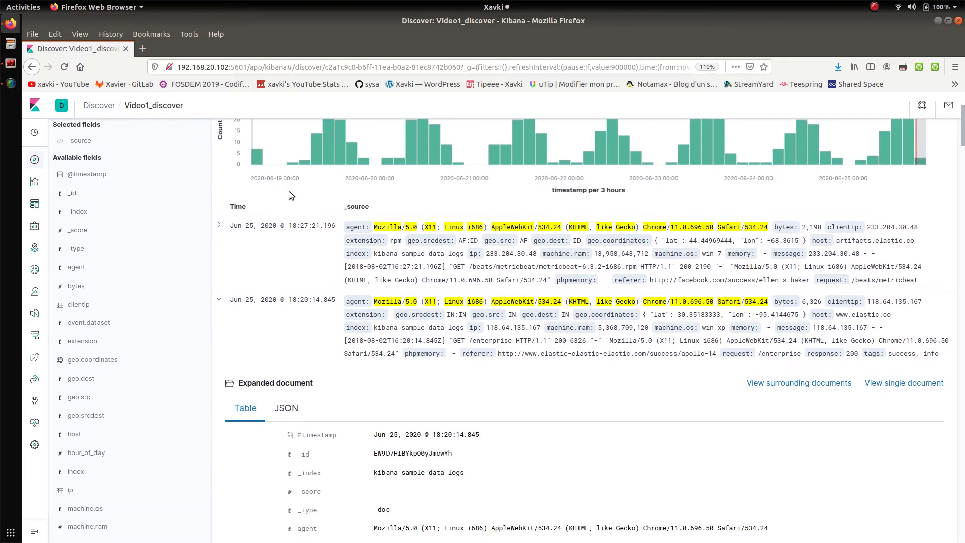
scroll(289, 194, down, 6)
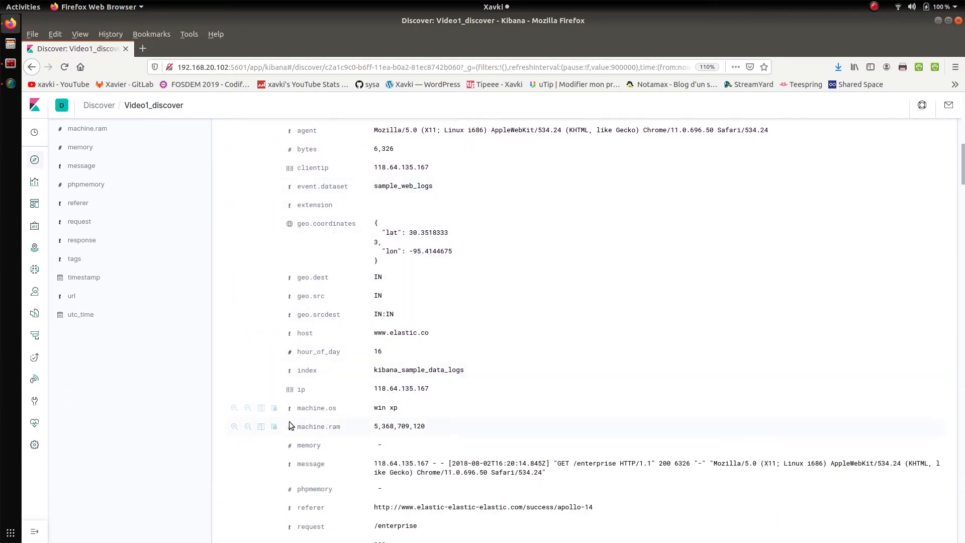
scroll(230, 396, down, 1)
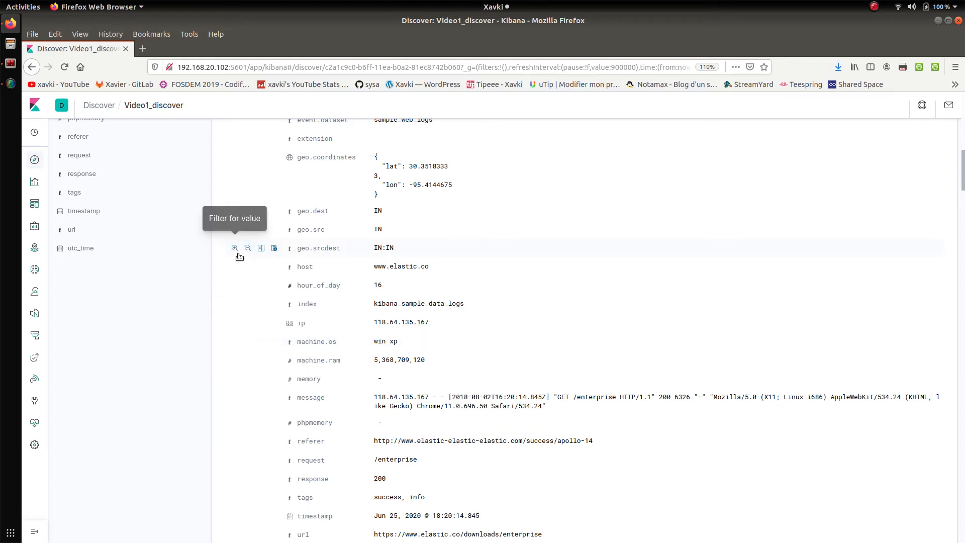
scroll(239, 256, up, 7)
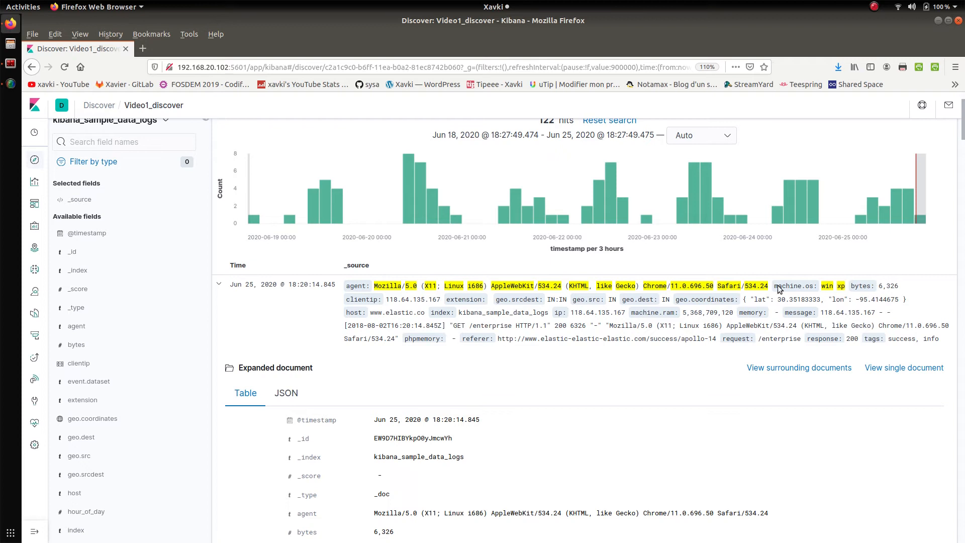
scroll(448, 192, up, 1)
scroll(448, 192, up, 2)
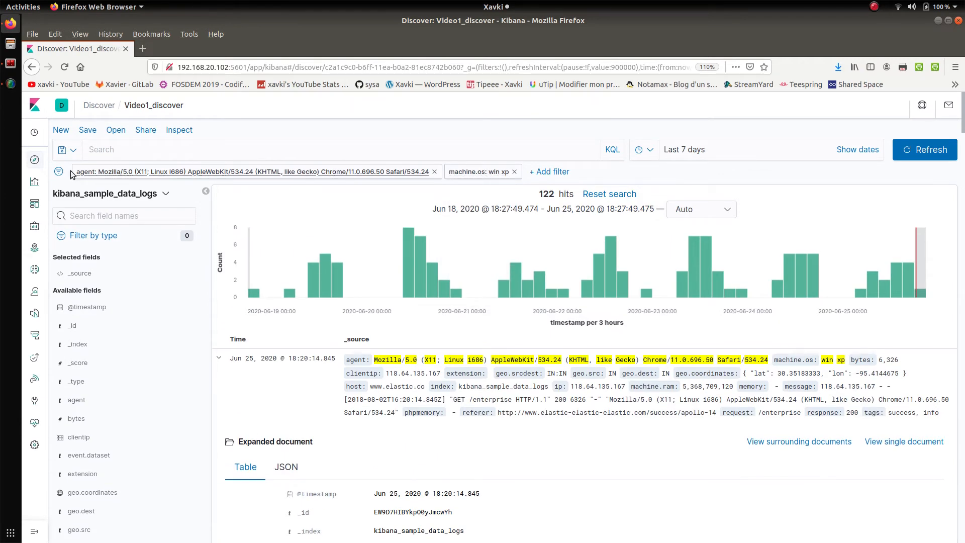
Look at the option for filtering out a field value, and remove the machine.os: win xp filter.
scroll(280, 260, down, 1)
scroll(281, 261, down, 5)
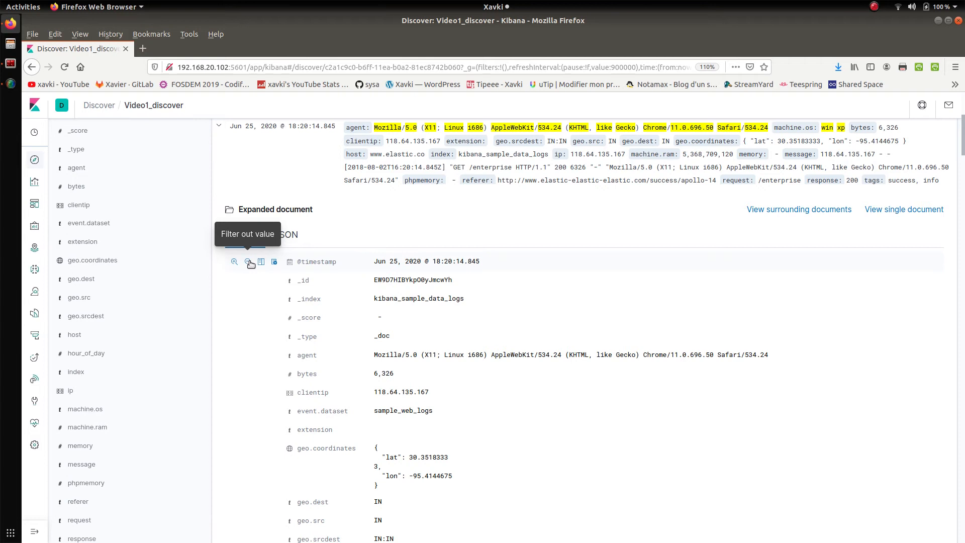
scroll(250, 264, up, 5)
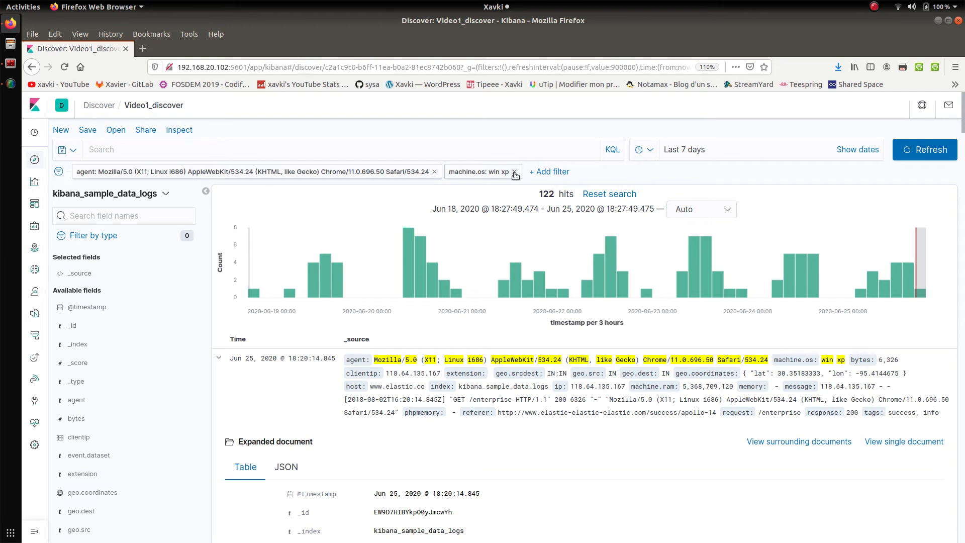
click(515, 172)
Review the field filtering options in the expanded document and show machine.os as a column in the results table.
scroll(502, 223, down, 5)
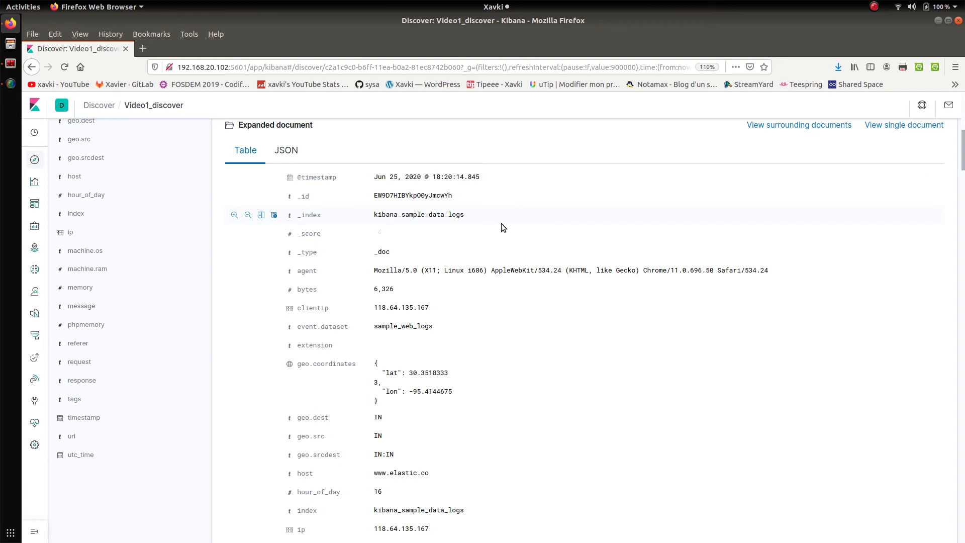
scroll(501, 223, down, 5)
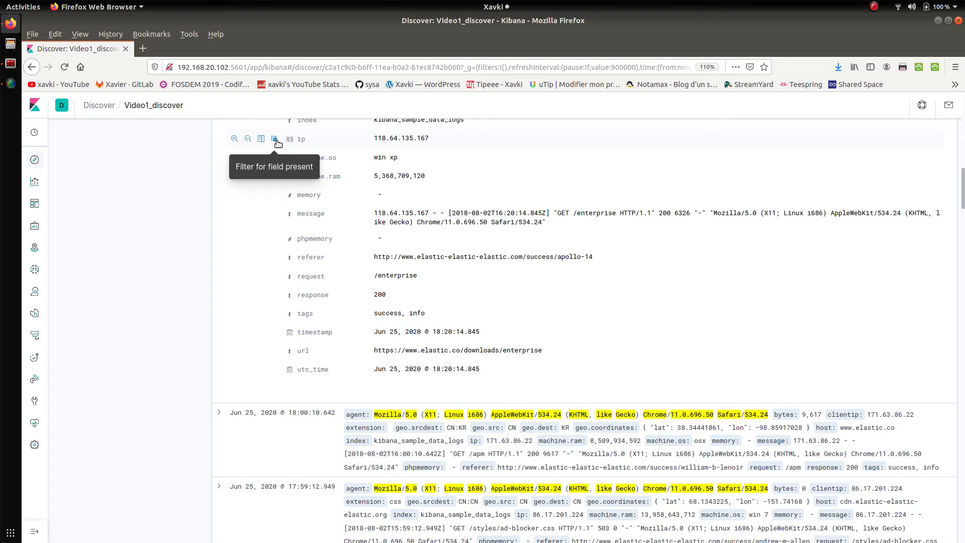
scroll(277, 143, up, 7)
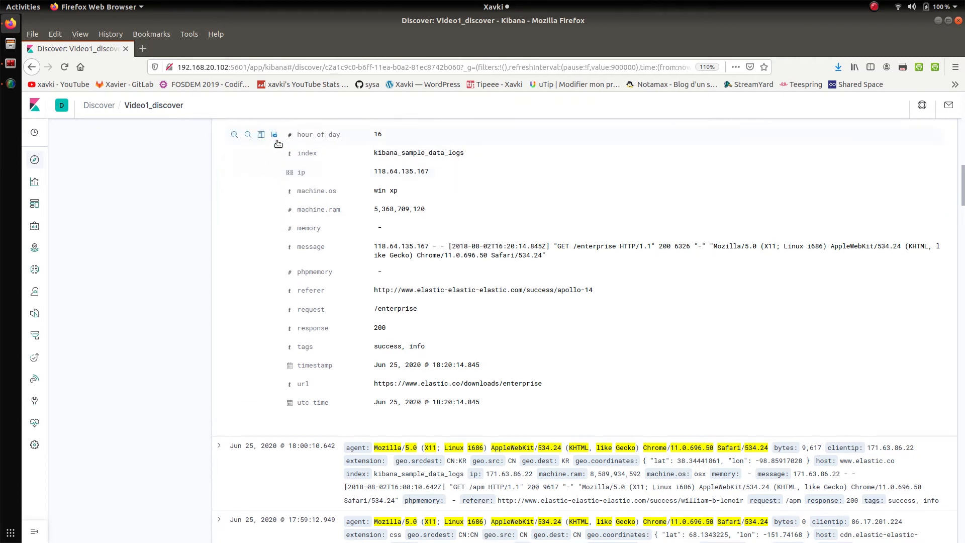
scroll(277, 145, down, 7)
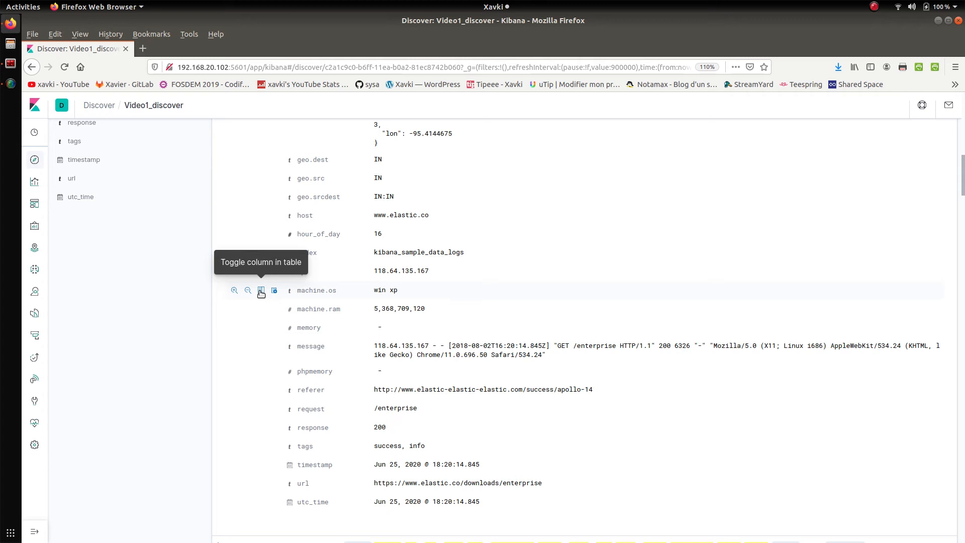
click(261, 292)
scroll(204, 240, up, 5)
scroll(203, 241, up, 10)
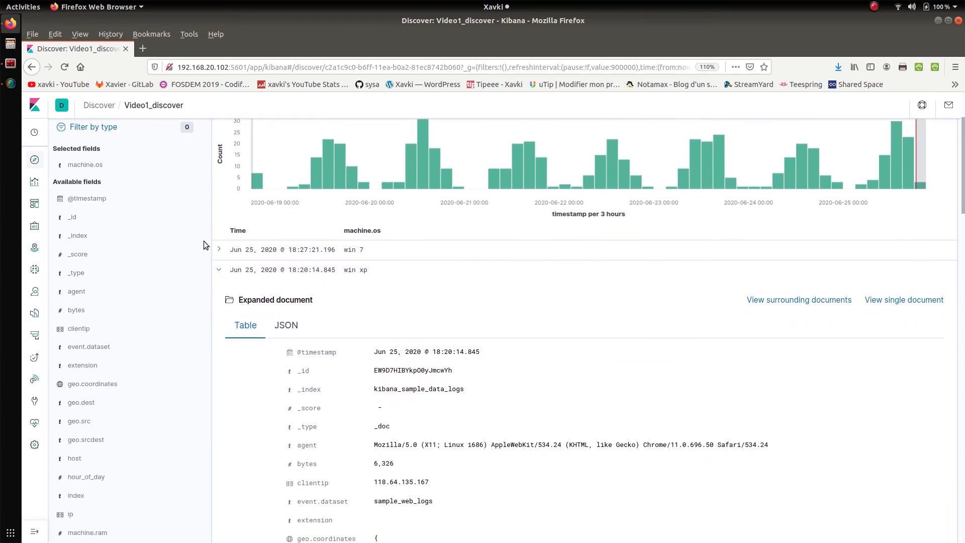
Collapse the win xp document, expand the first result, and show its agent field as a column in the results table.
scroll(203, 240, down, 2)
click(220, 212)
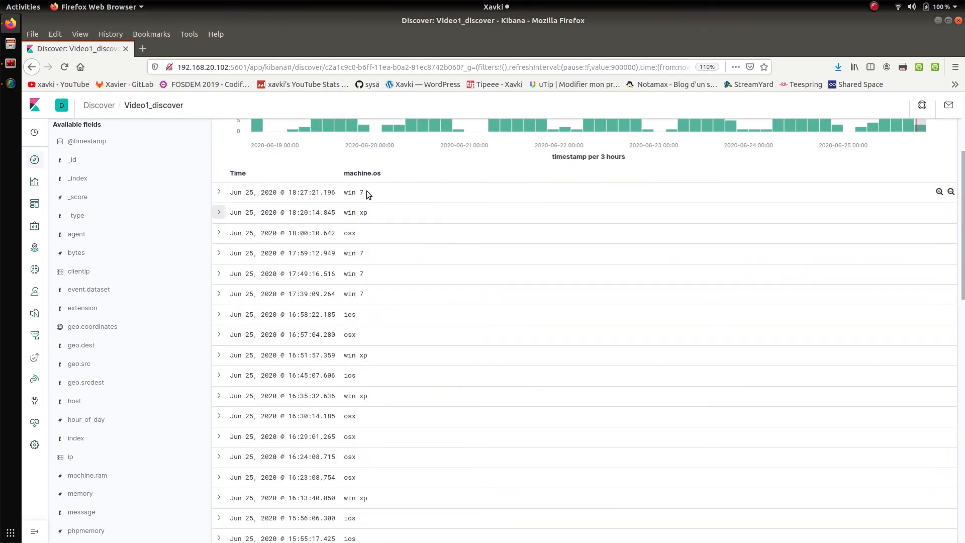
click(220, 195)
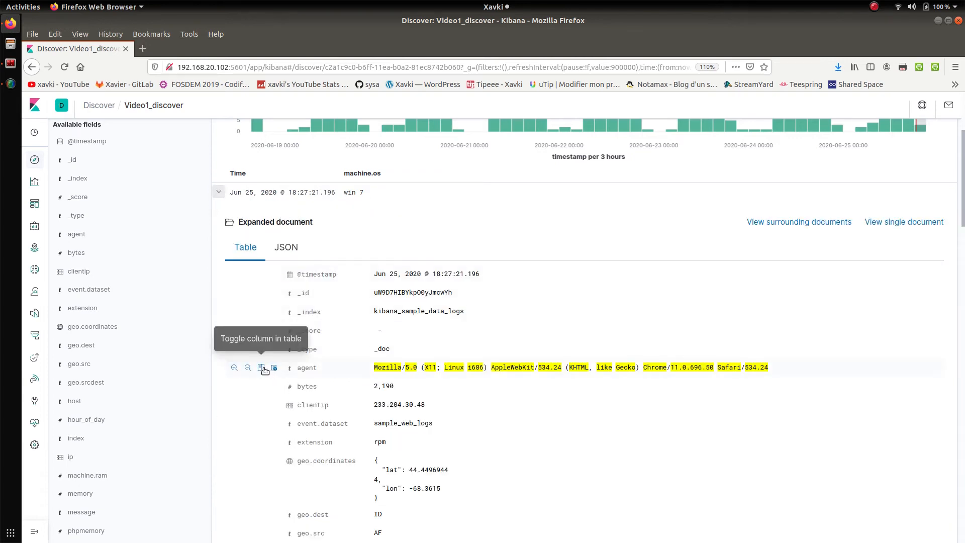
click(265, 371)
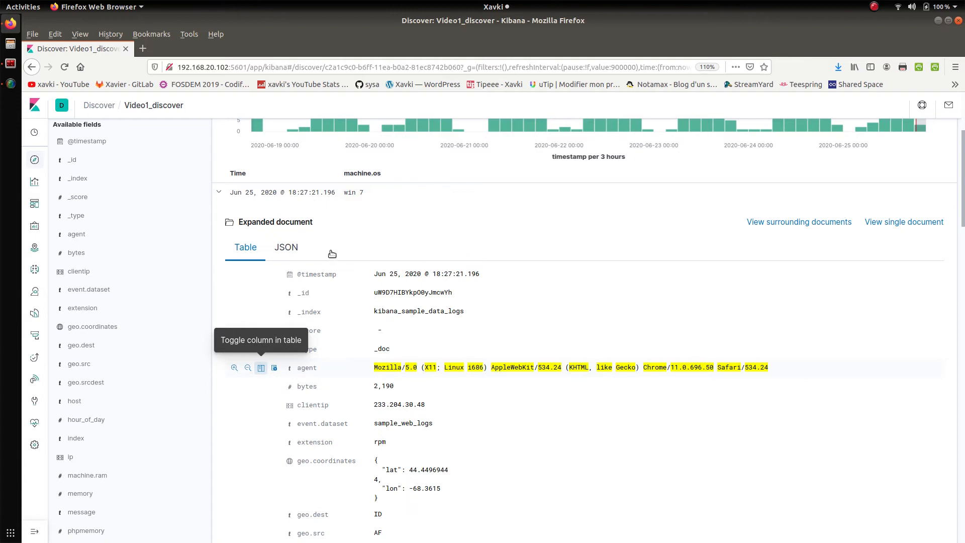
click(260, 368)
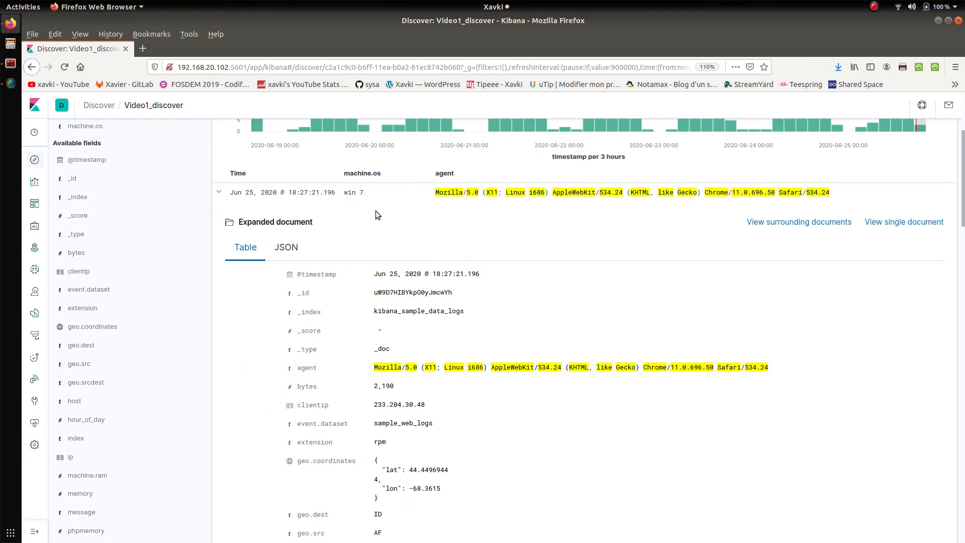
click(219, 192)
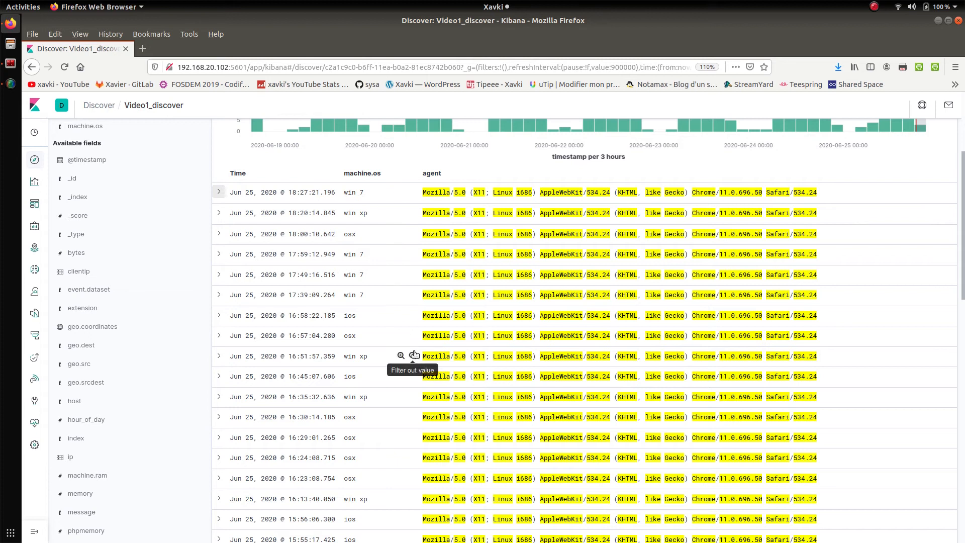
click(219, 196)
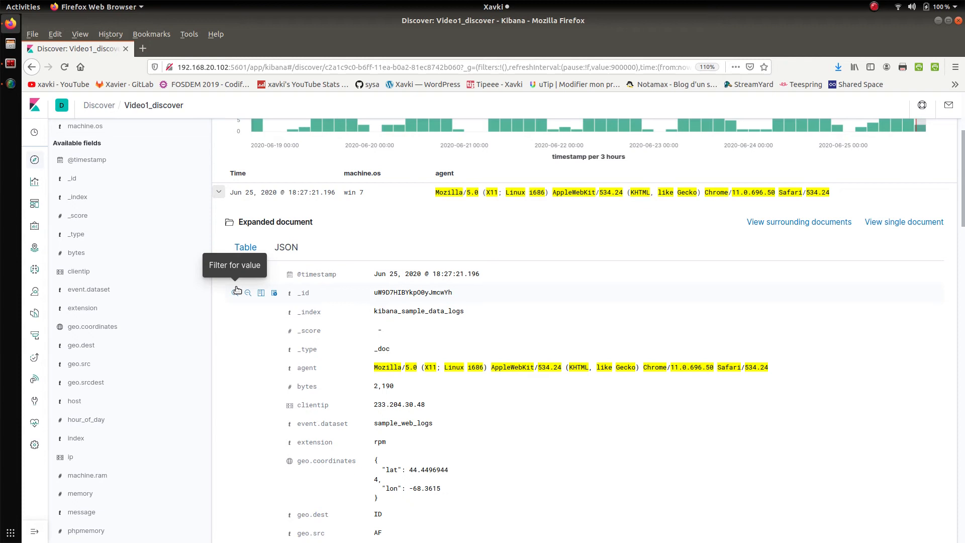
Remove the agent and machine.os fields from the selected fields to restore the _source column.
scroll(237, 290, up, 2)
scroll(237, 290, up, 2)
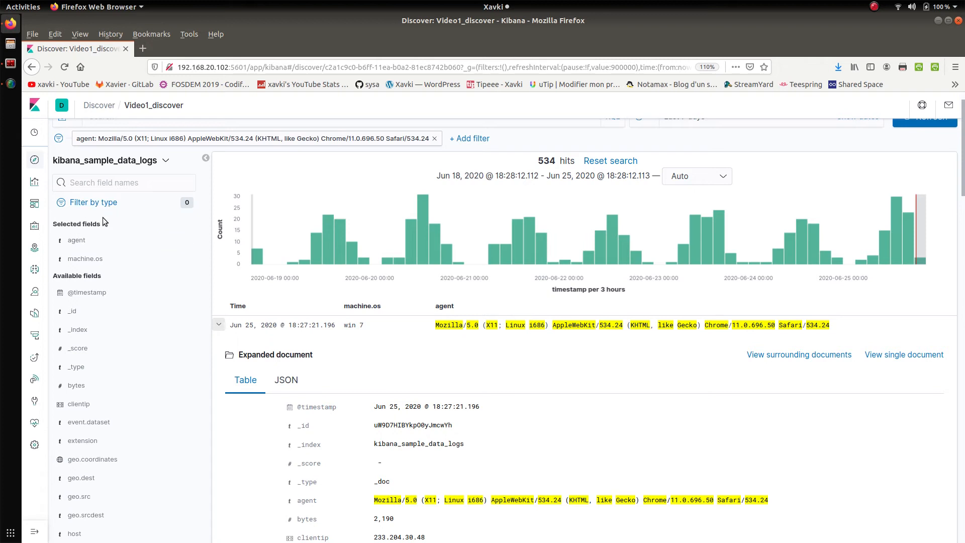
mouse_move(94, 237)
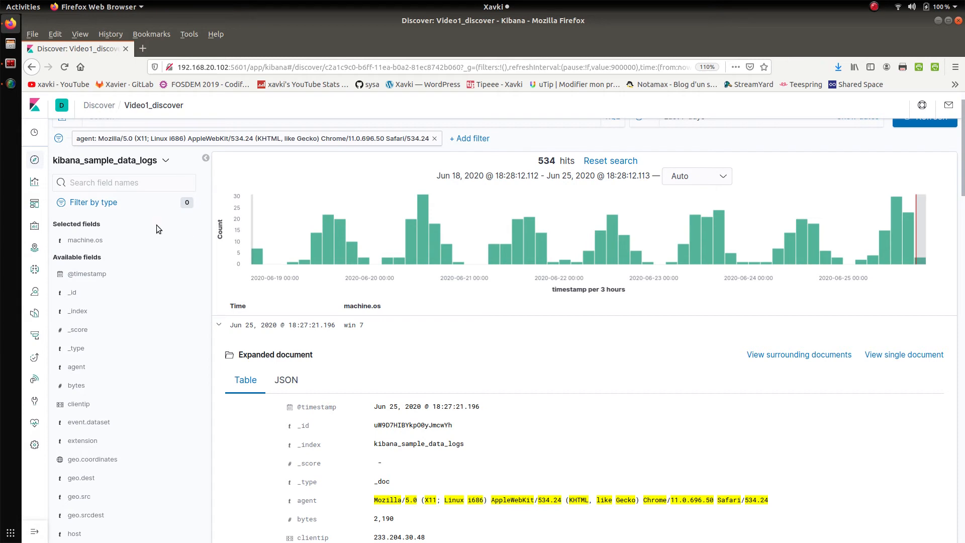
click(174, 241)
scroll(321, 423, down, 4)
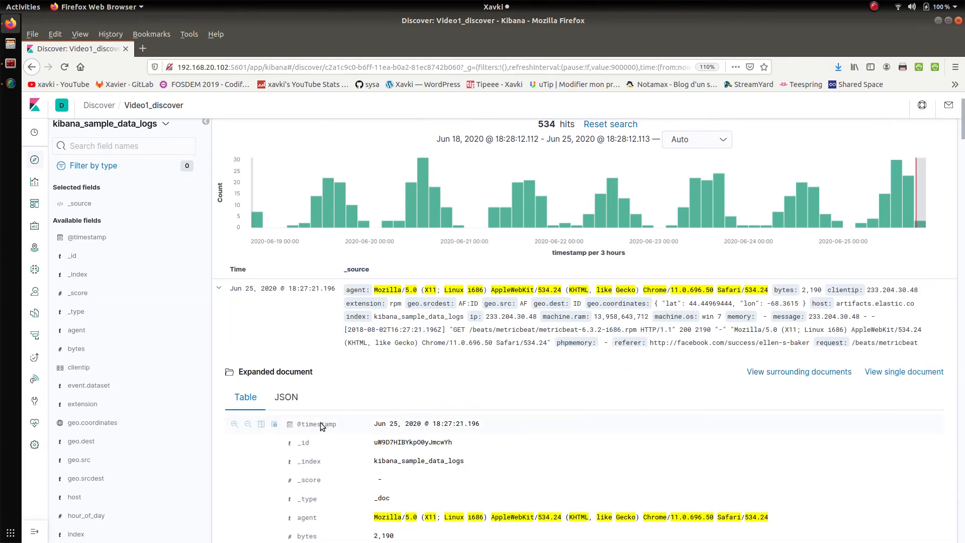
scroll(321, 422, up, 5)
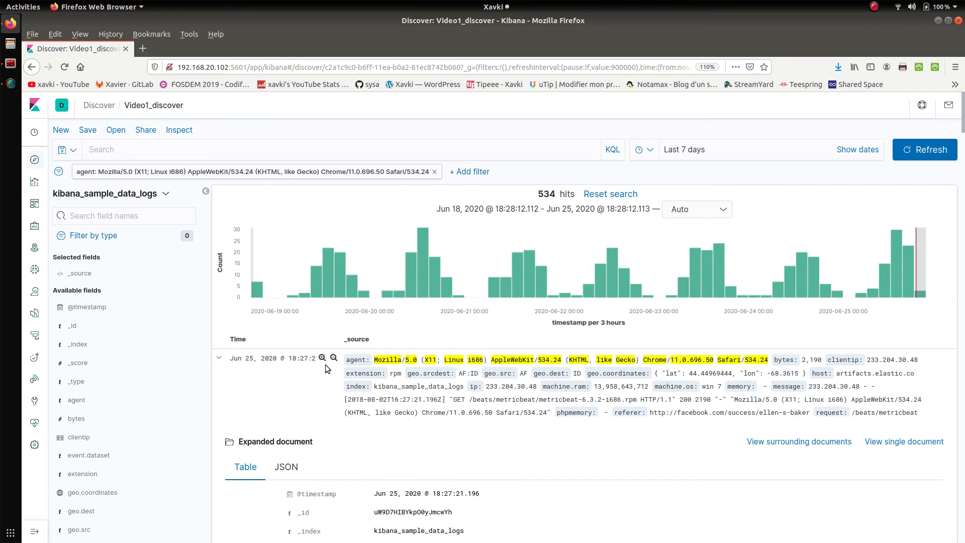
Add and save a filter with field machine.os, operator "is" and value "Win xp".
click(480, 172)
click(543, 248)
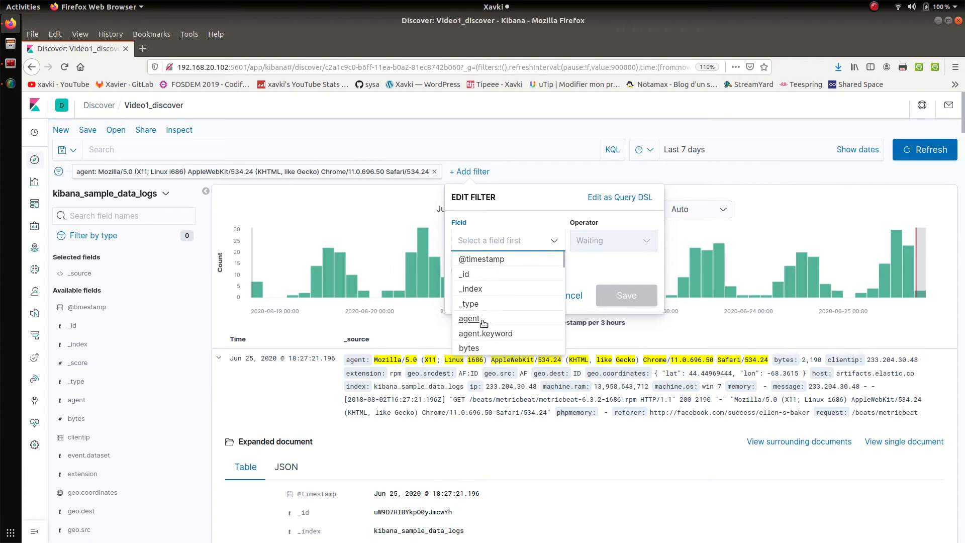
drag(563, 260, 567, 315)
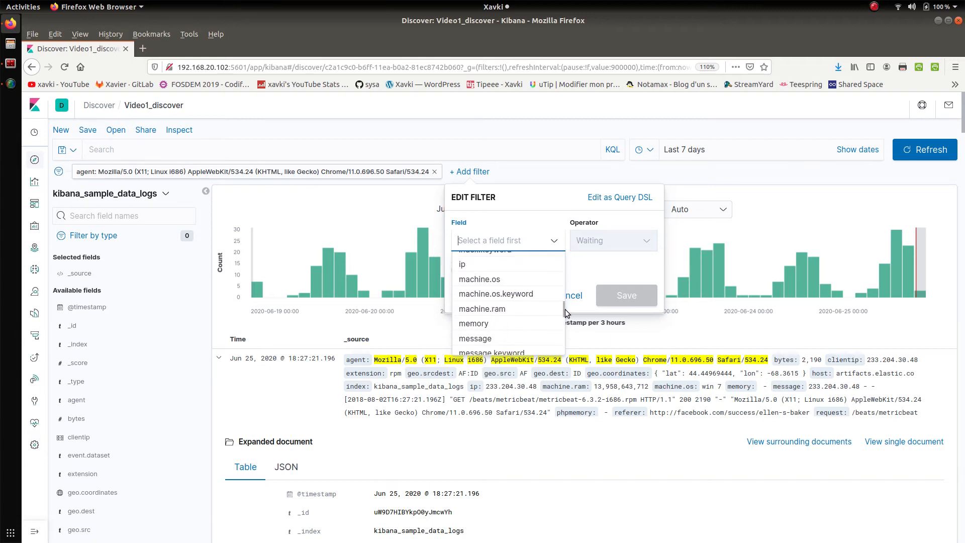
click(531, 280)
click(592, 244)
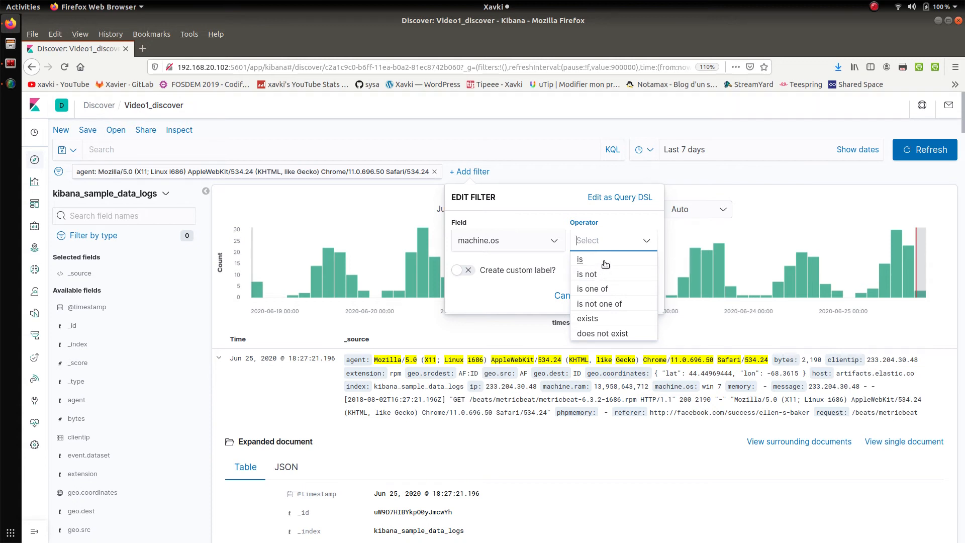
click(599, 263)
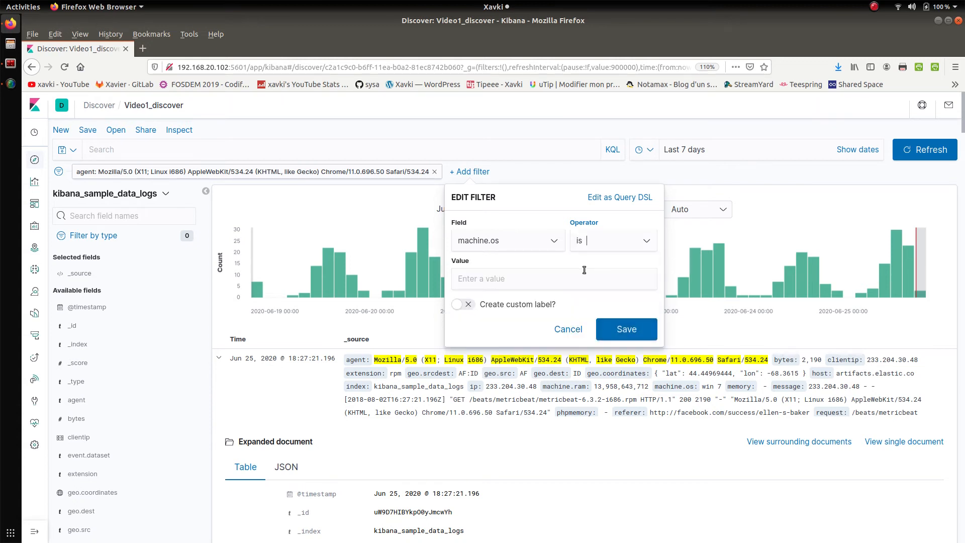
click(546, 278)
text(Win XP)
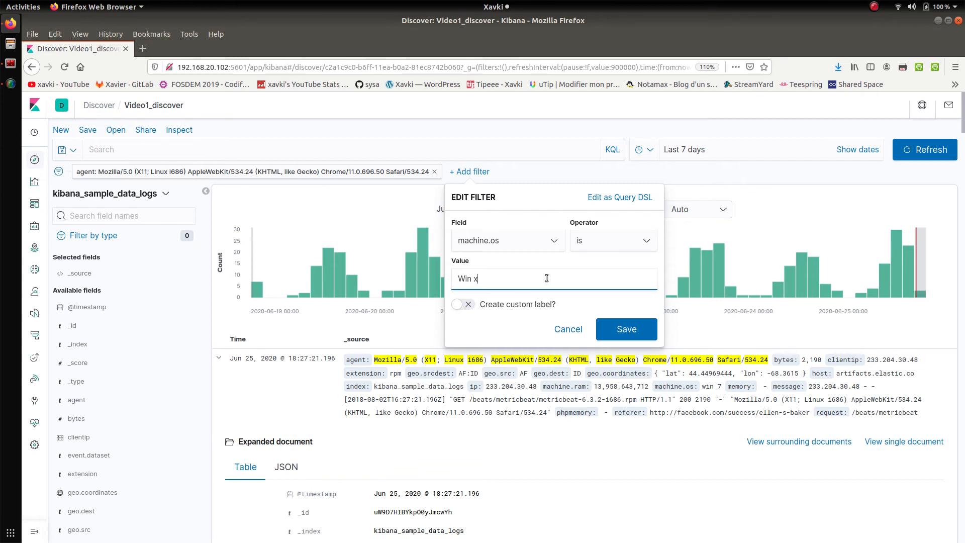
click(618, 329)
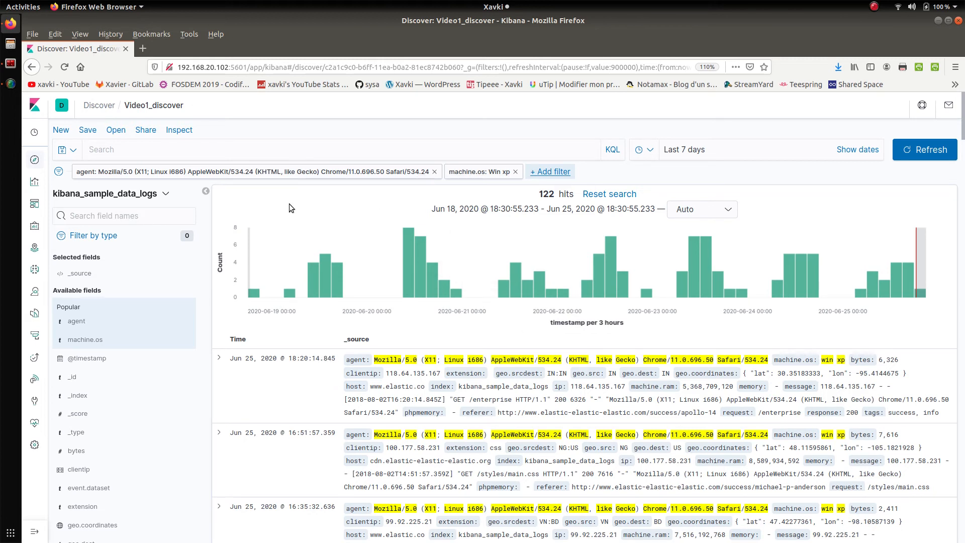
mouse_move(100, 325)
click(59, 171)
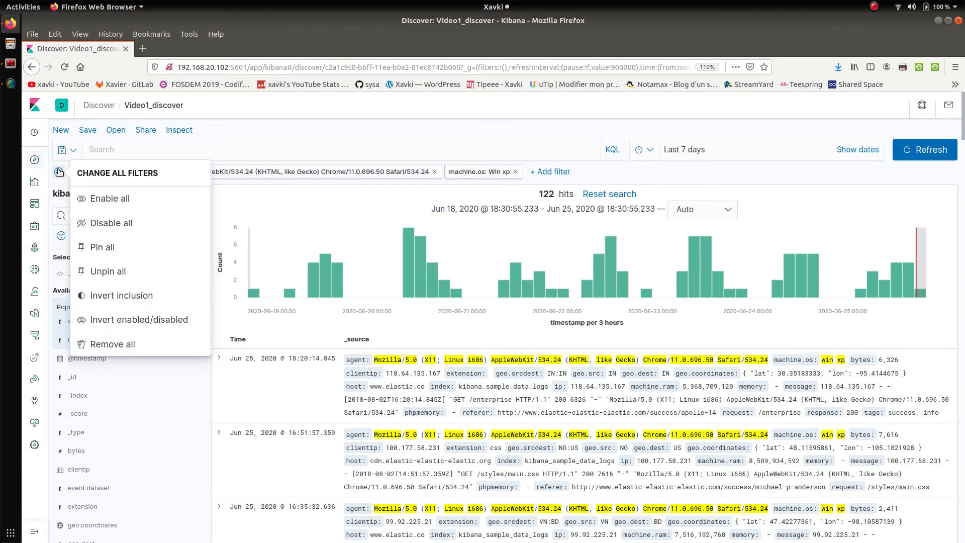
click(59, 171)
click(544, 174)
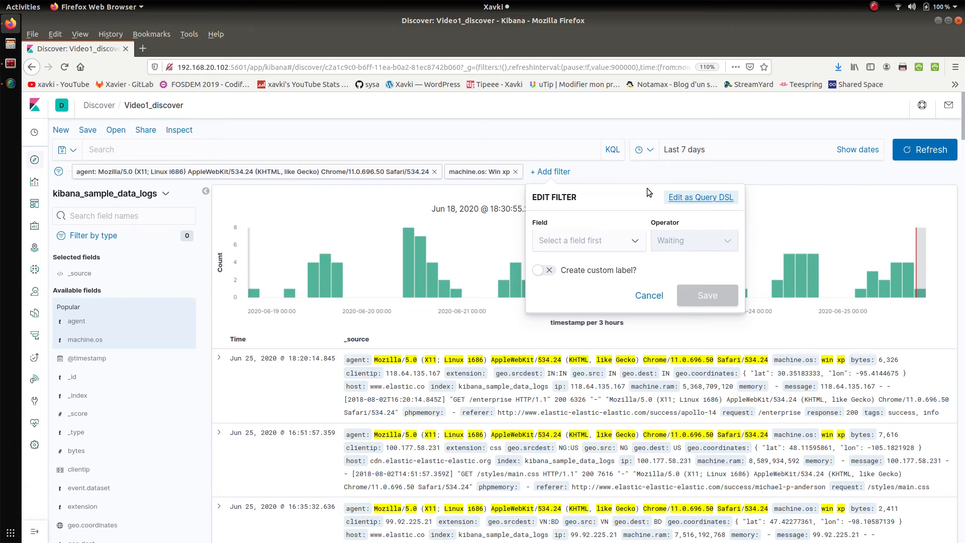
click(624, 176)
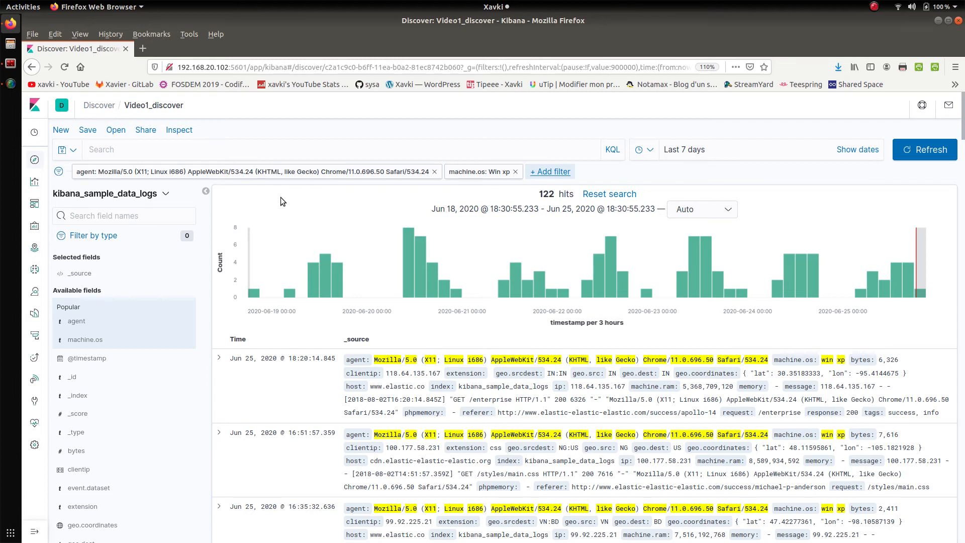
click(60, 172)
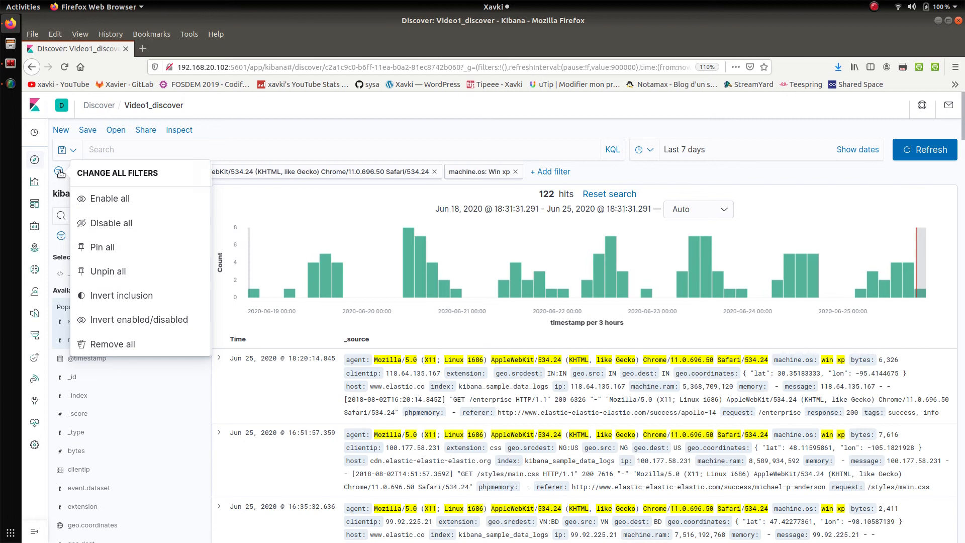
click(60, 172)
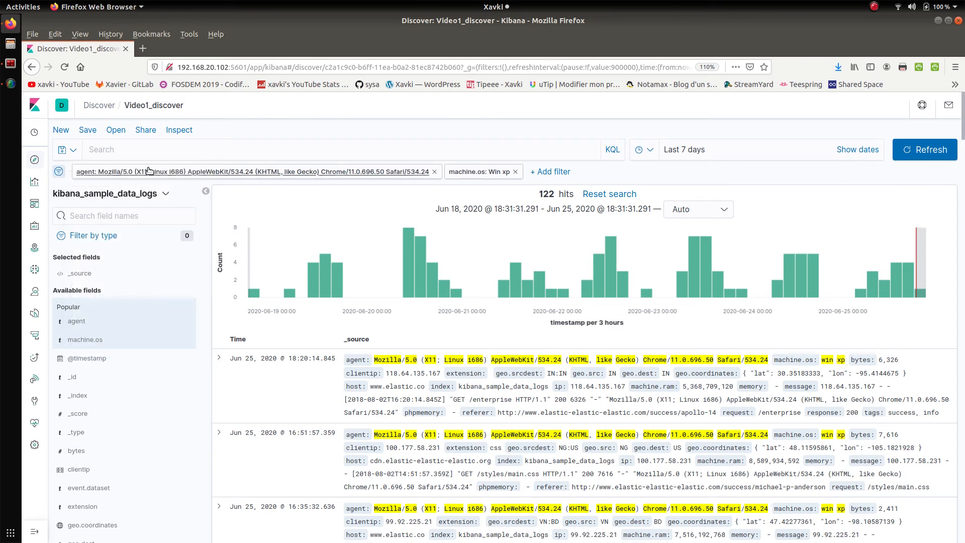
Disable all filters at once and enable them all again.
click(58, 173)
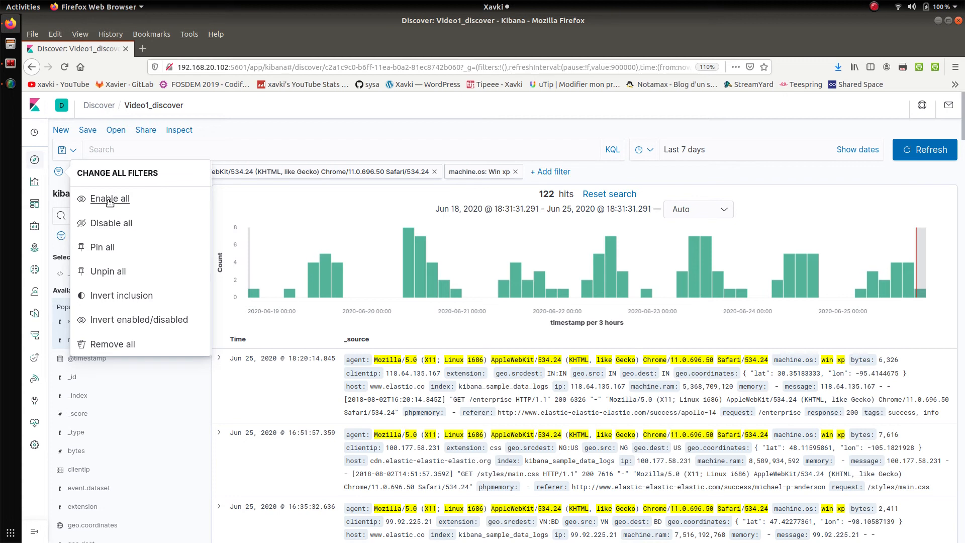
click(110, 200)
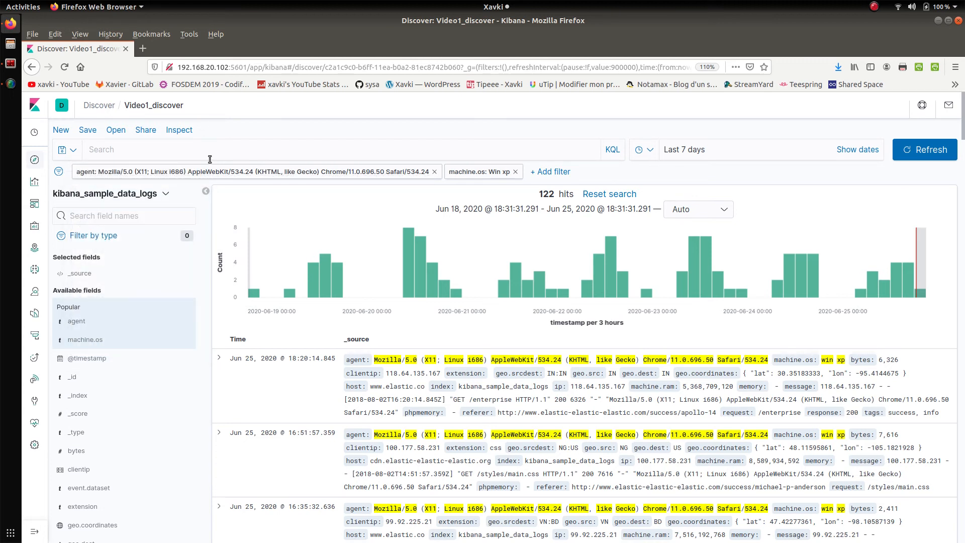
click(59, 171)
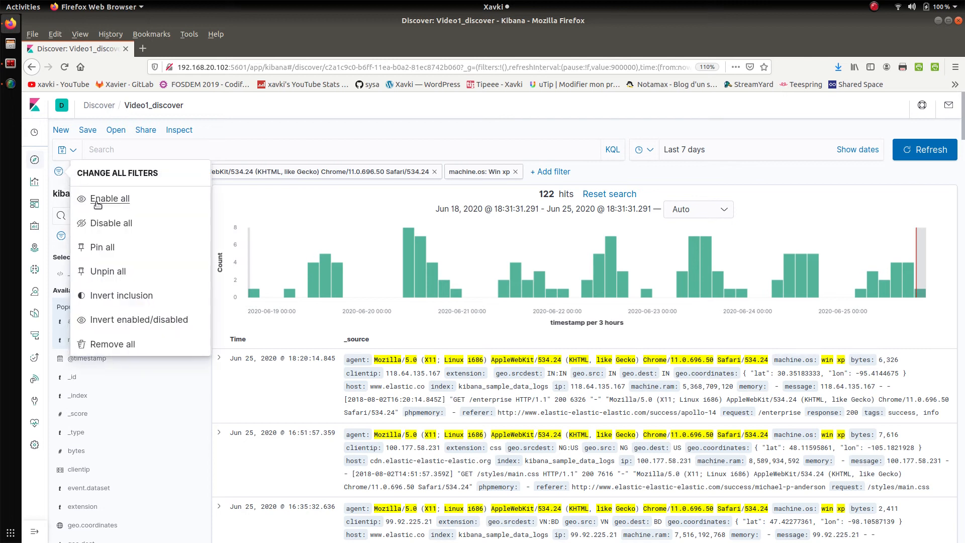
click(107, 224)
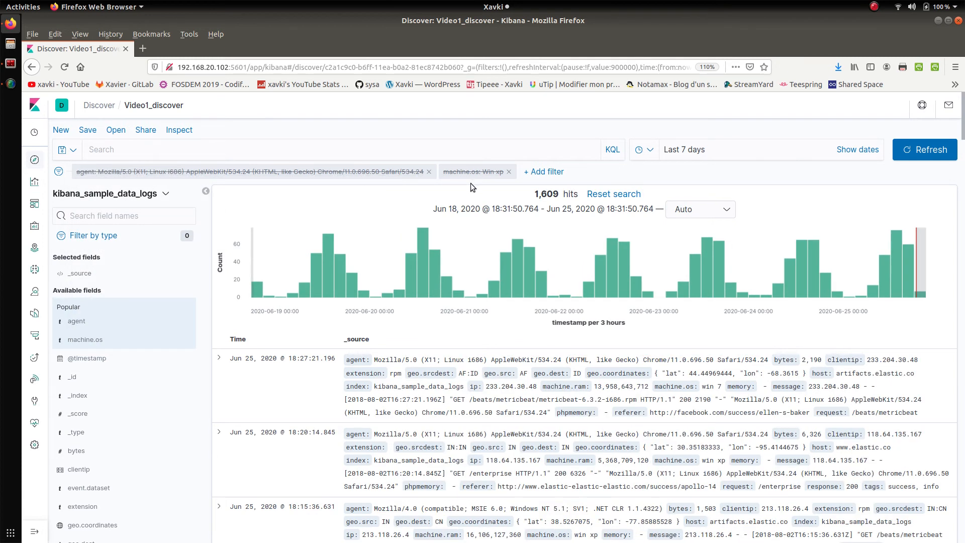
click(58, 171)
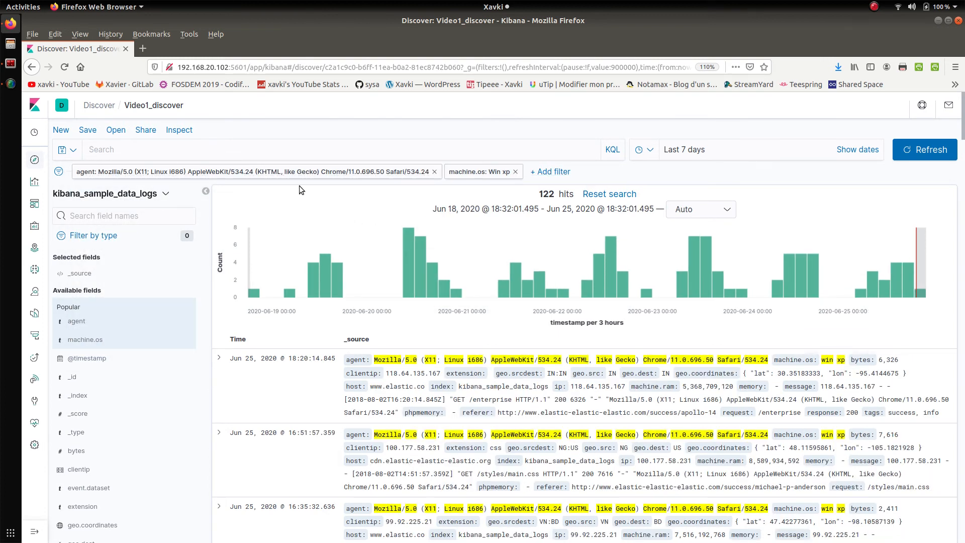
Pin all filters at once and open the [Logs] Web Traffic dashboard to check them there.
click(58, 171)
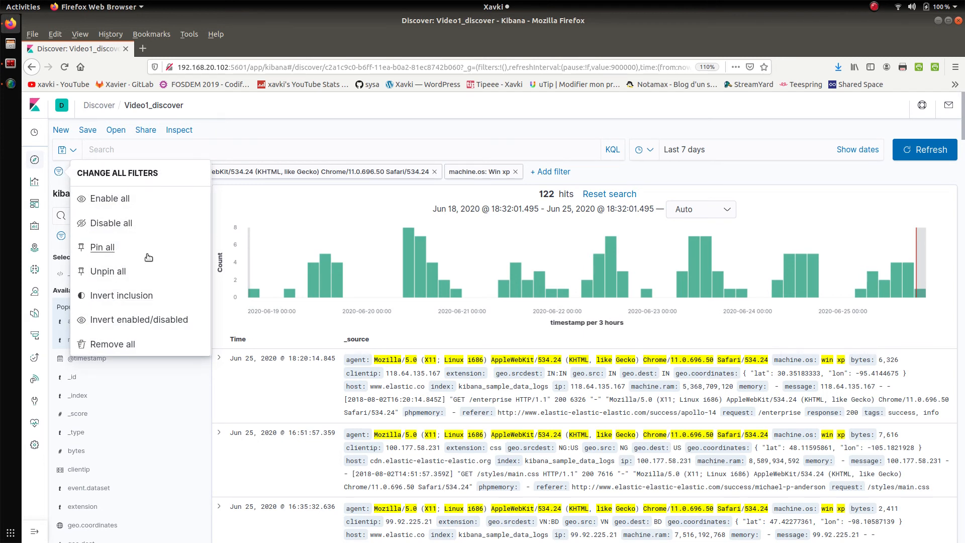
click(110, 247)
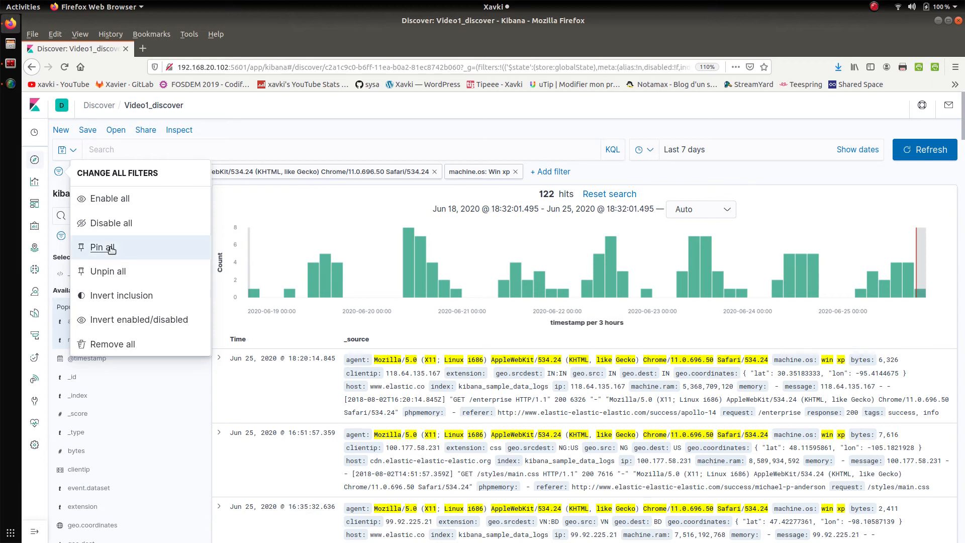
click(245, 135)
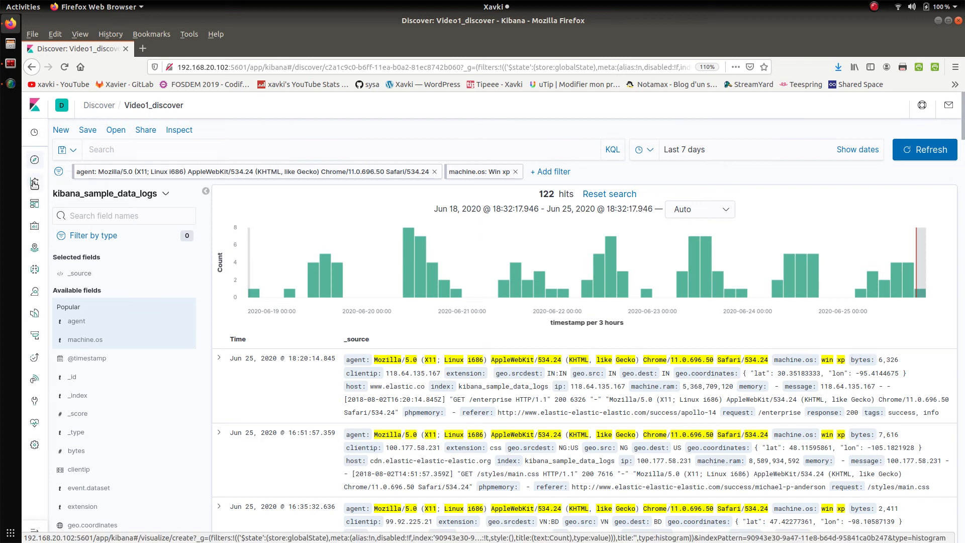
click(35, 205)
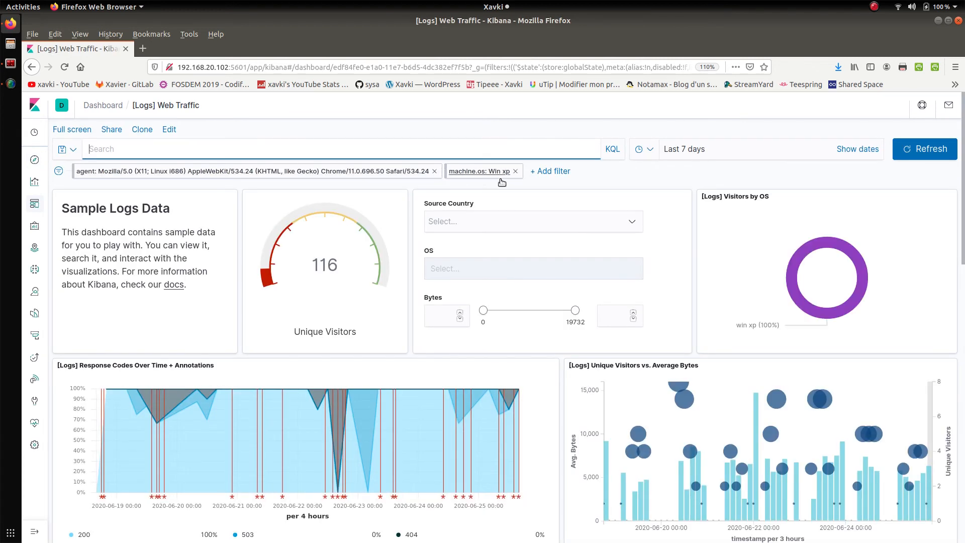
Unpin all filters at once on the [Logs] Web Traffic dashboard.
click(58, 171)
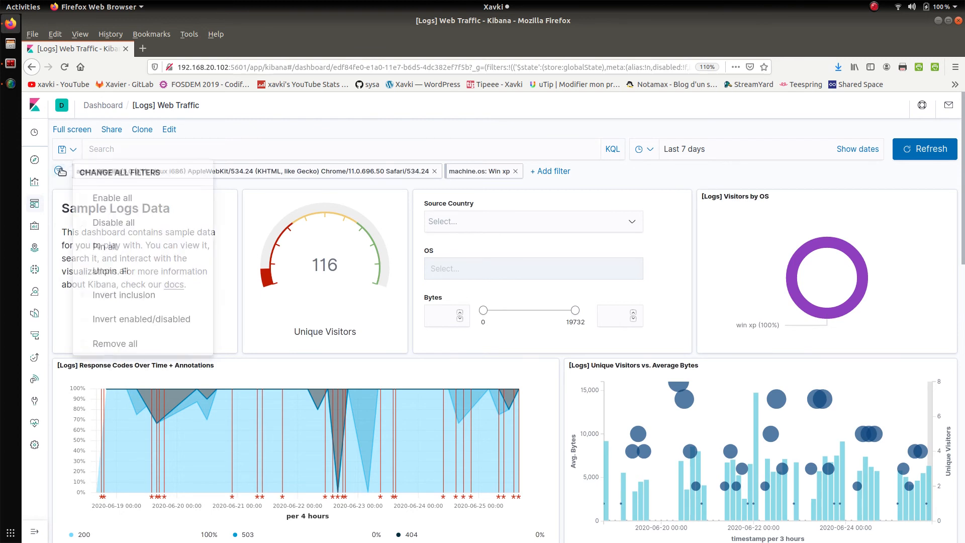
click(107, 271)
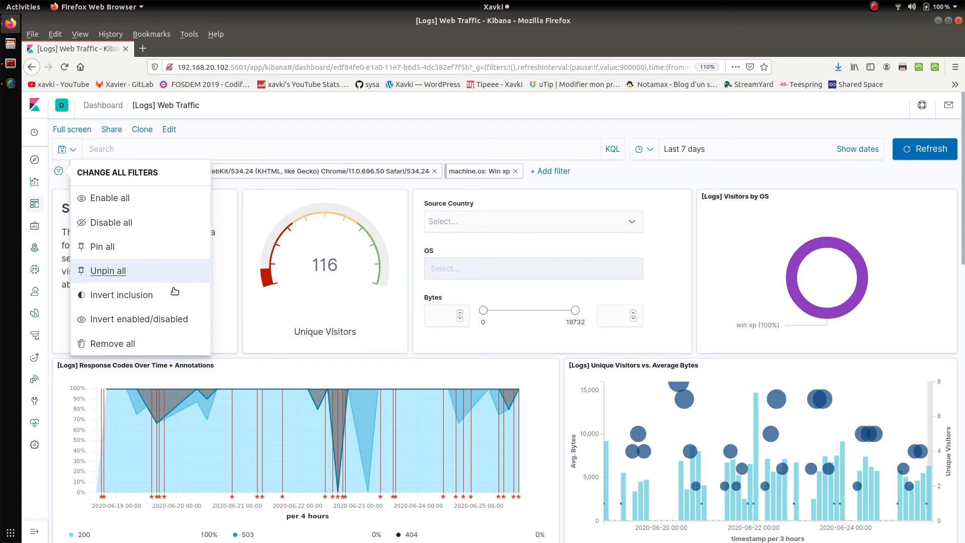
click(176, 272)
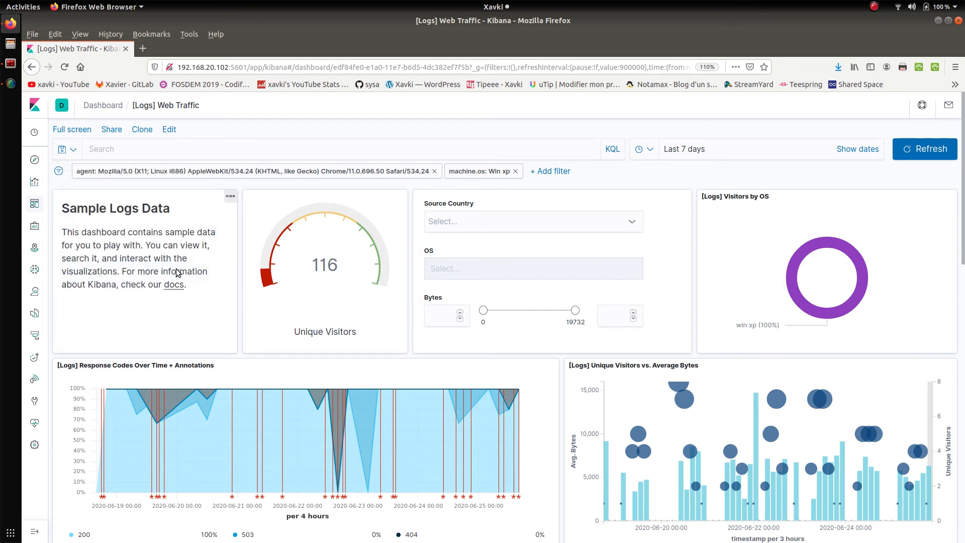
Disable all filters on the dashboard and return to the Video1_discover search in Discover.
click(58, 171)
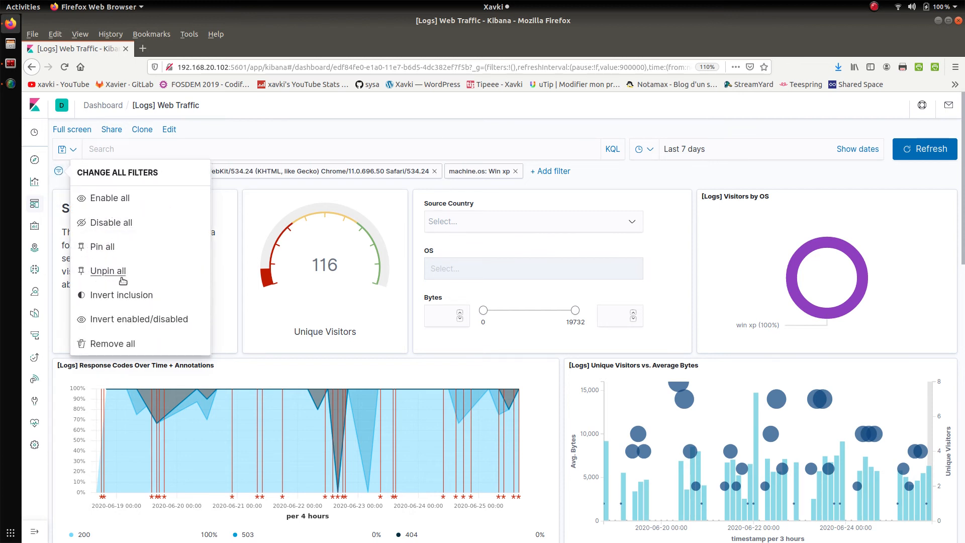
click(107, 224)
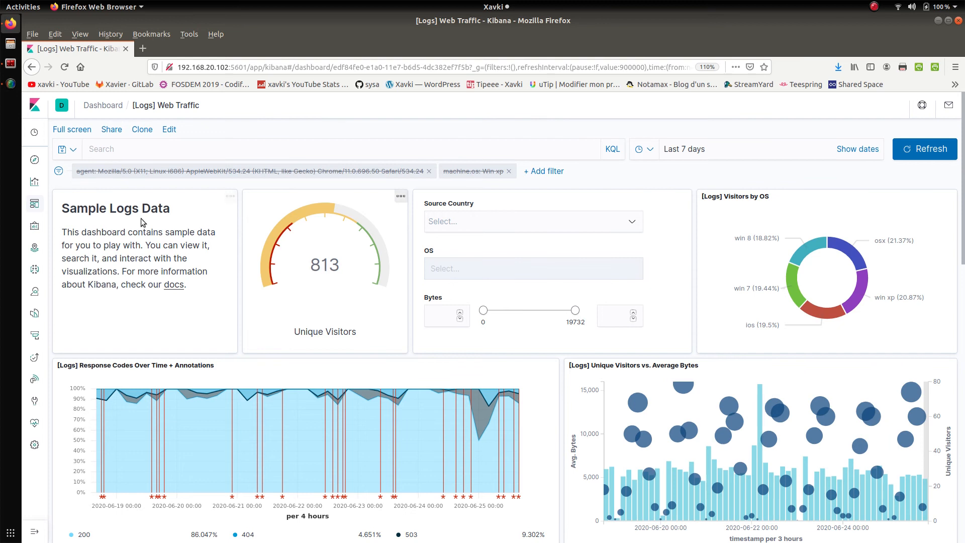
click(36, 164)
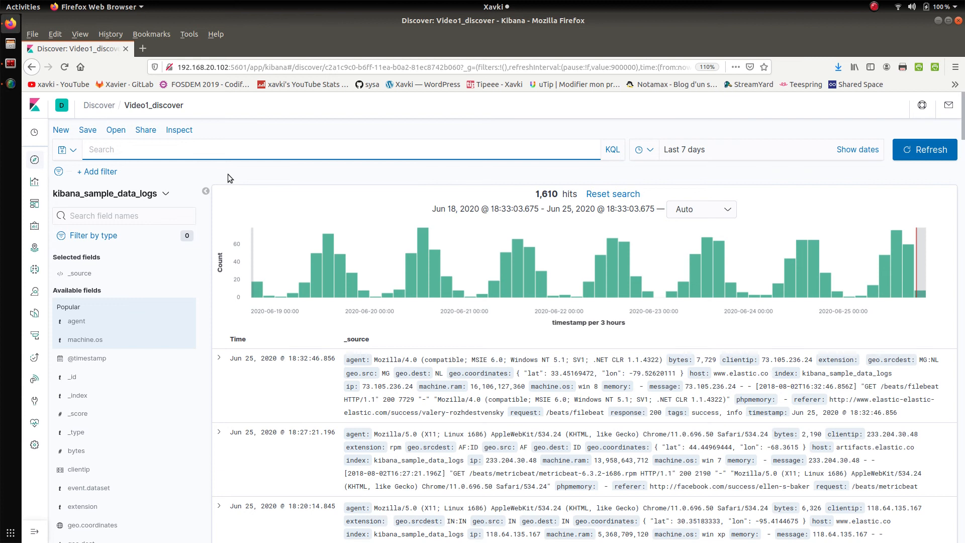
click(59, 172)
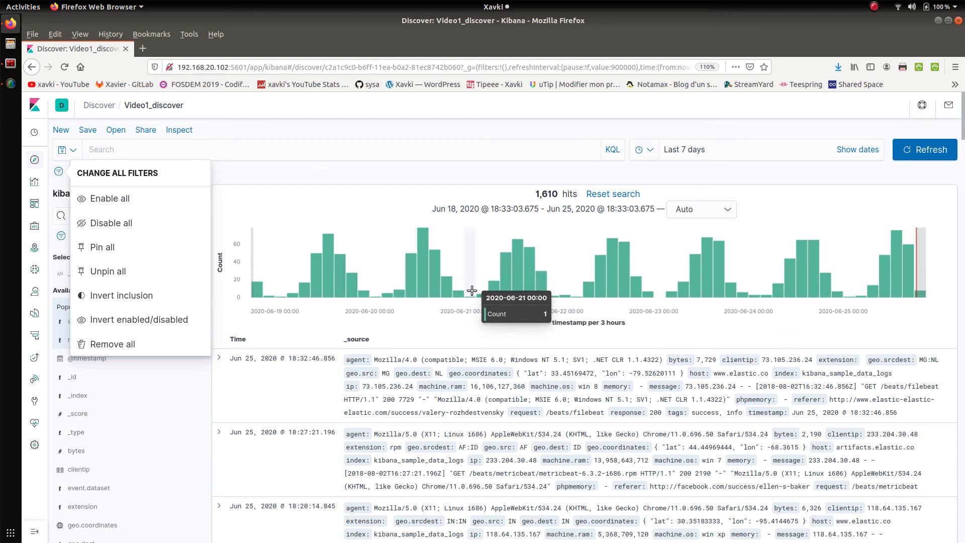
click(234, 393)
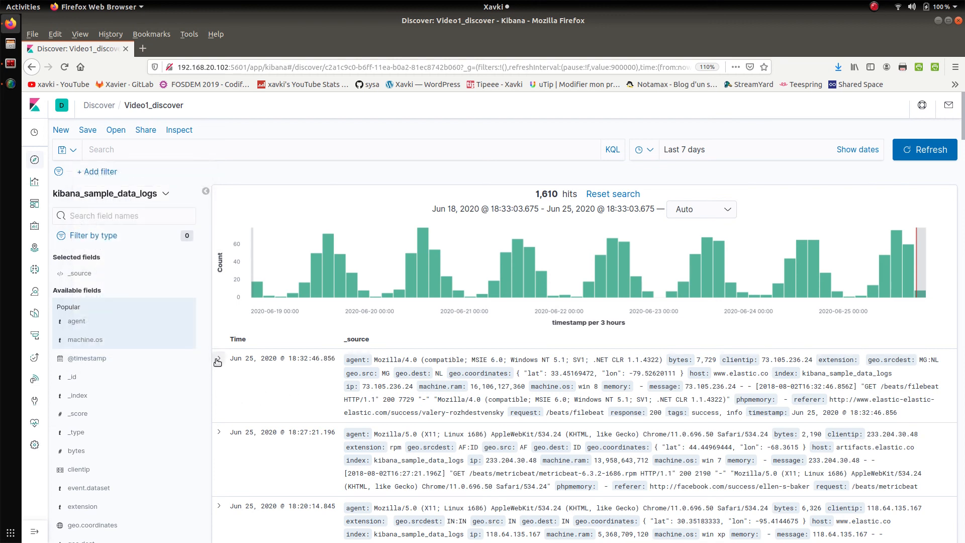
Expand the first document and filter for its machine.os value, win 8.
click(219, 359)
scroll(217, 362, down, 7)
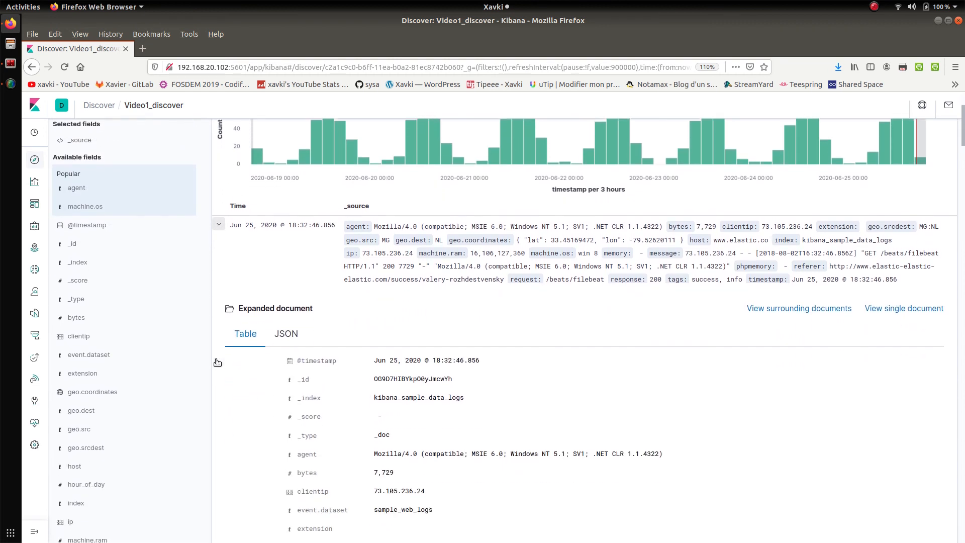
scroll(217, 362, down, 2)
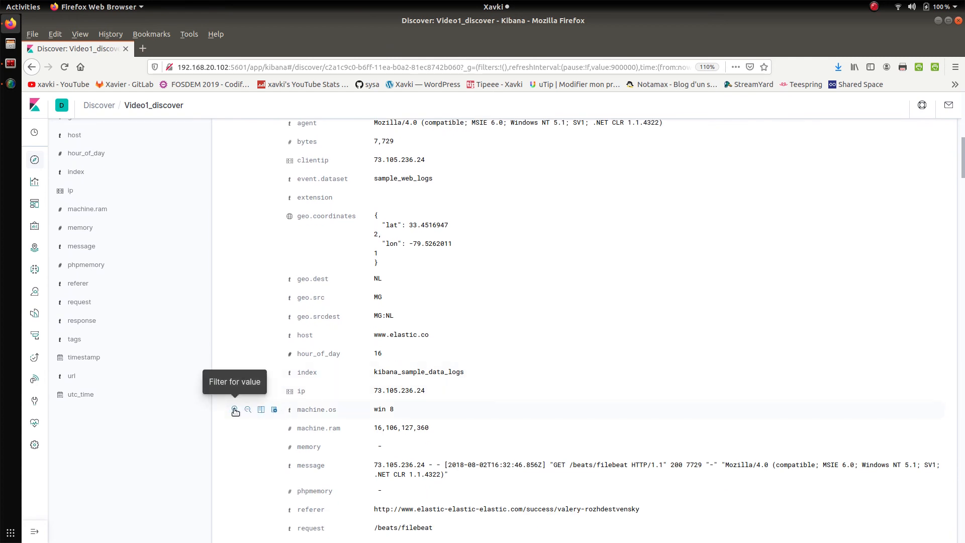
click(235, 409)
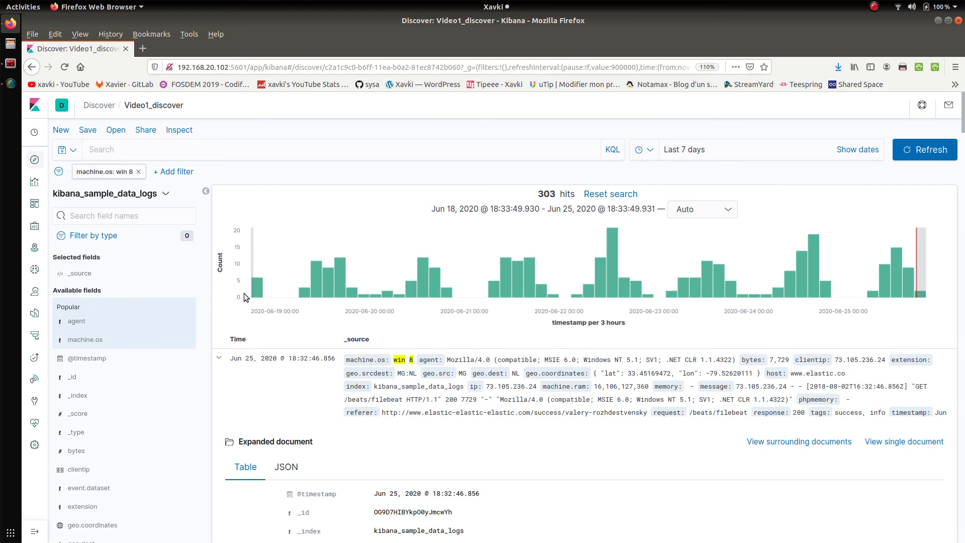
Edit the machine.os filter so its value is "win xp" and save it.
click(115, 172)
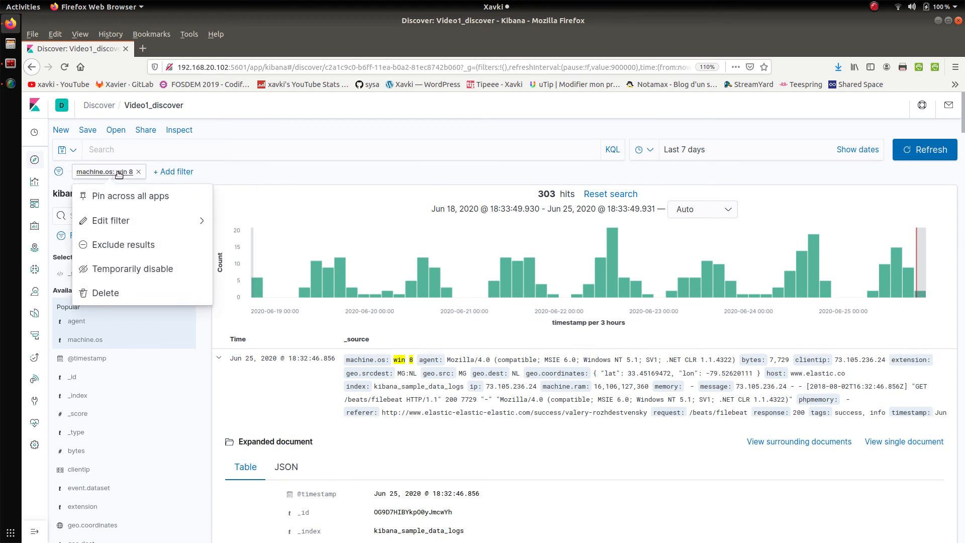
click(128, 220)
click(191, 277)
key(BackSpace)
key(BackSpace)
text(xp)
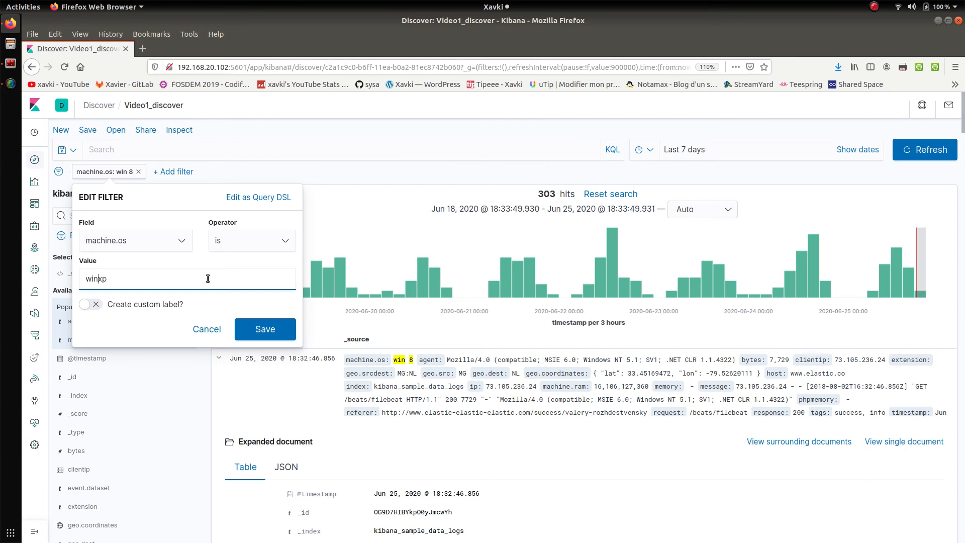
click(284, 331)
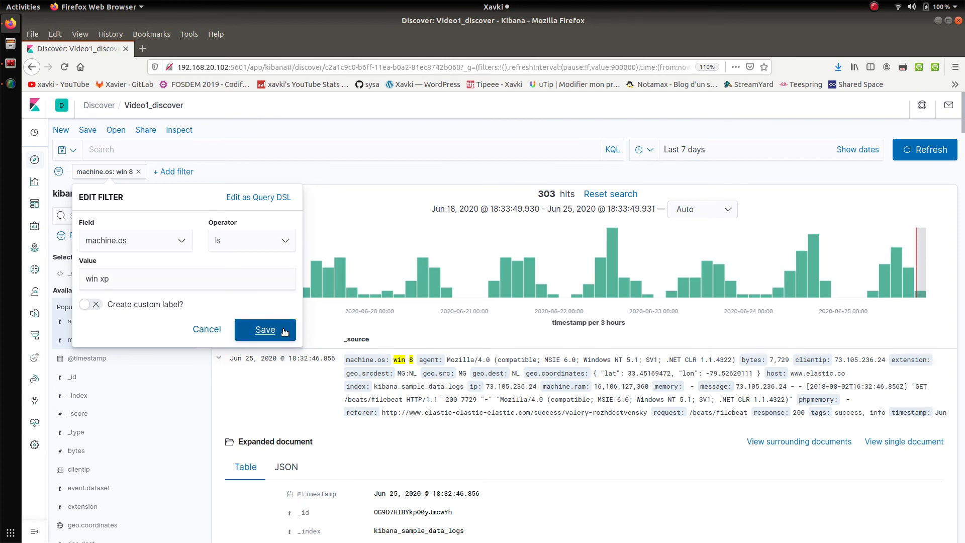
click(284, 331)
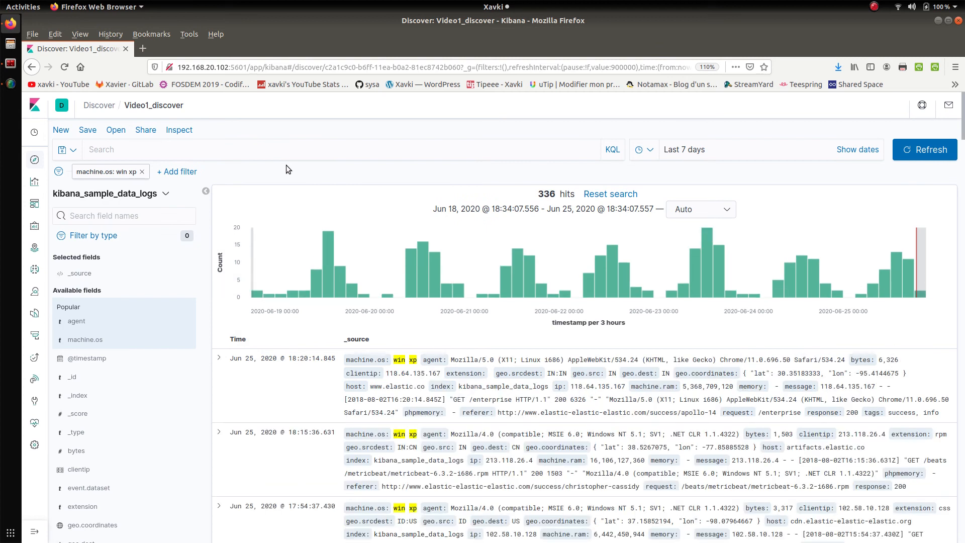
Invert the inclusion of all filters and delete the resulting NOT machine.os: win xp filter.
click(59, 171)
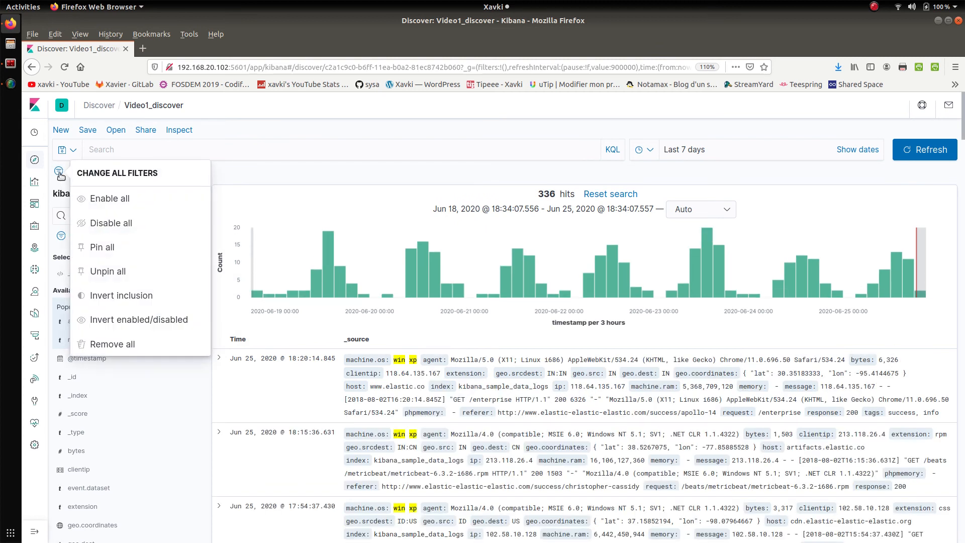
click(86, 297)
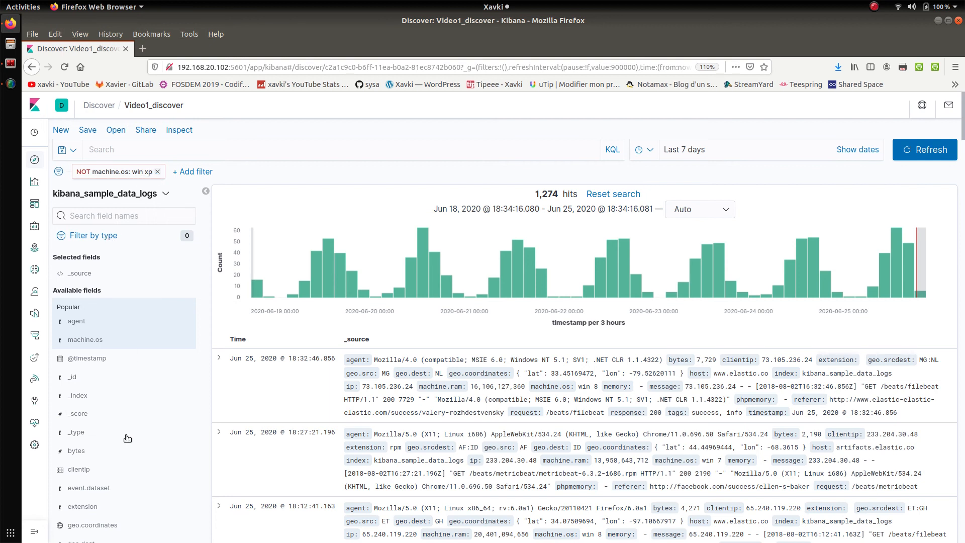
click(158, 171)
Search the field names for "mach", shorten the search to "m", and show machine.os as a column in the results table.
click(126, 212)
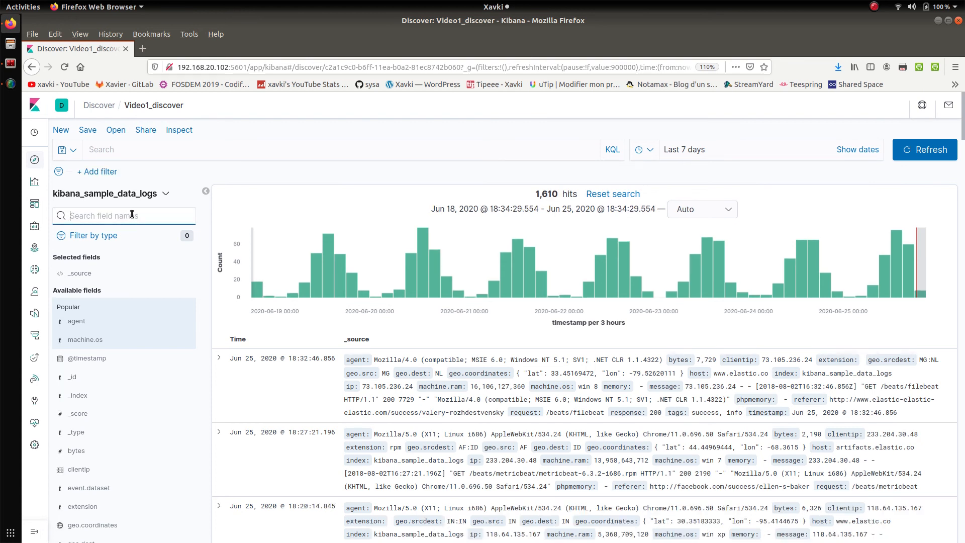
text(mach)
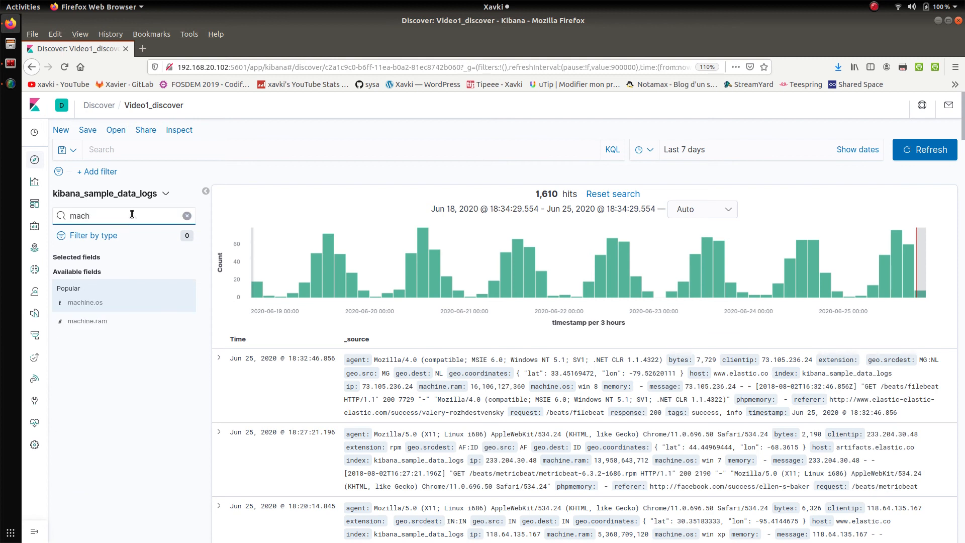
key(BackSpace)
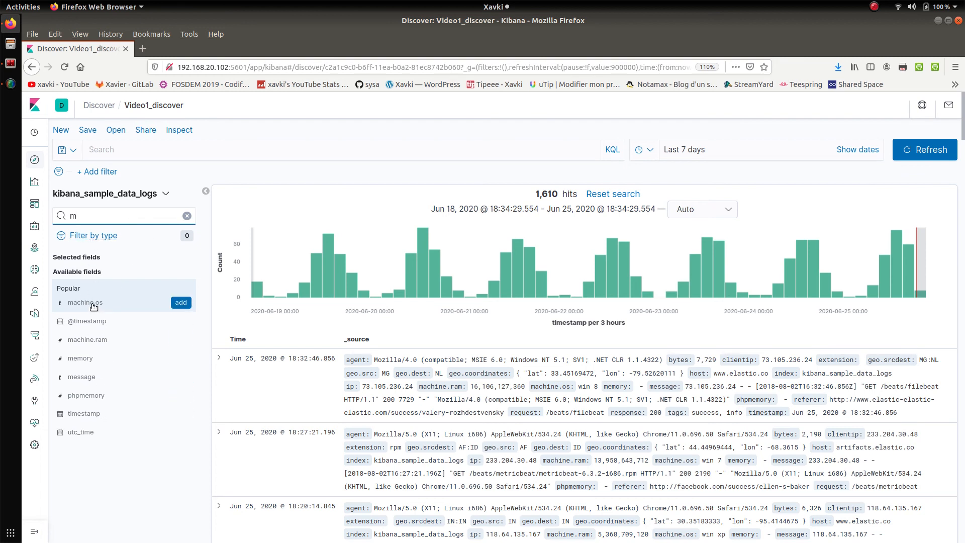
click(180, 303)
click(182, 301)
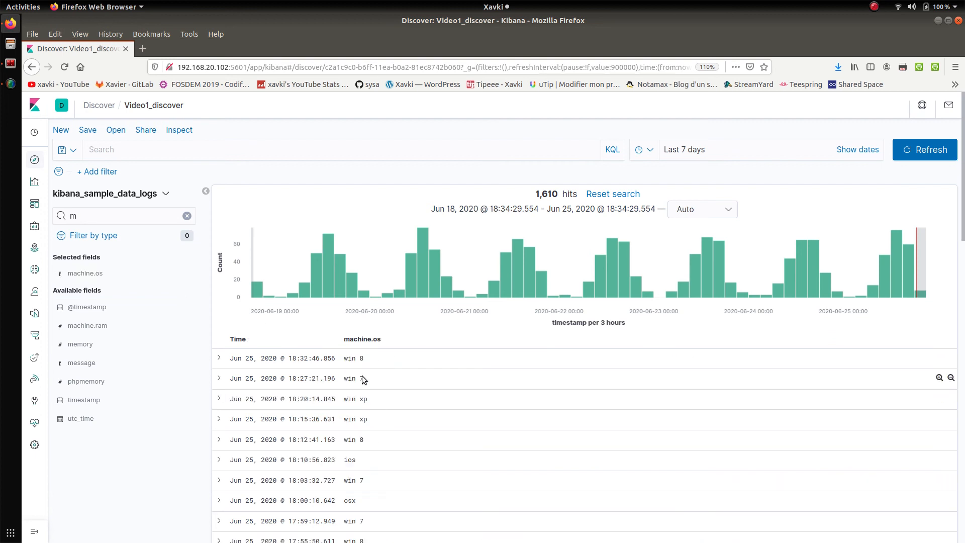
Expand and collapse the first document's details, and remove machine.os from the results table columns.
click(219, 358)
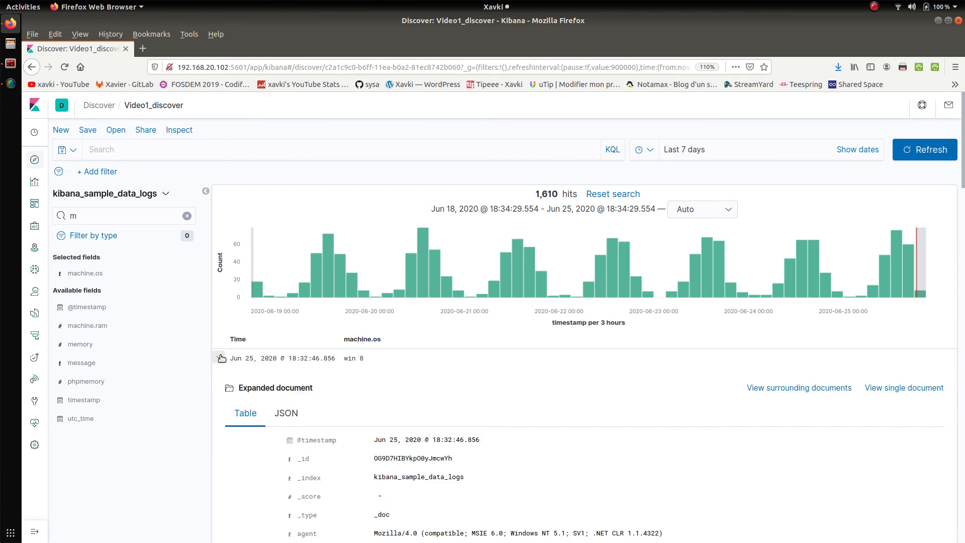
click(219, 358)
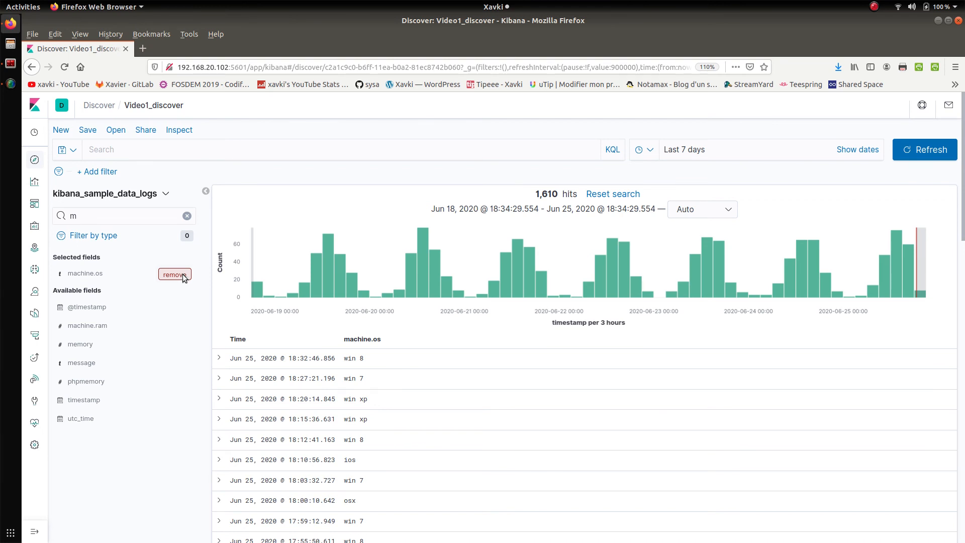
click(183, 275)
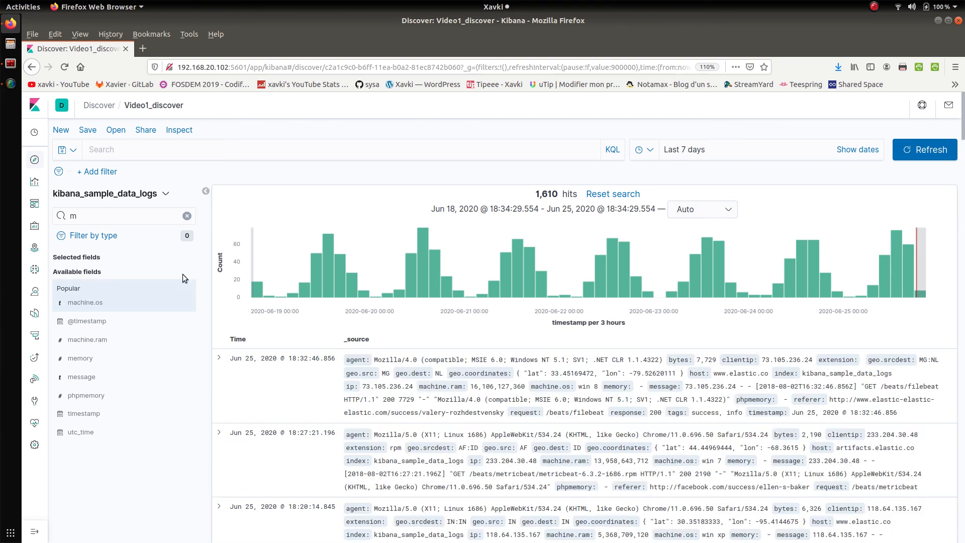
Examine the top five values of the machine.os field in the field list, and collapse them.
click(84, 303)
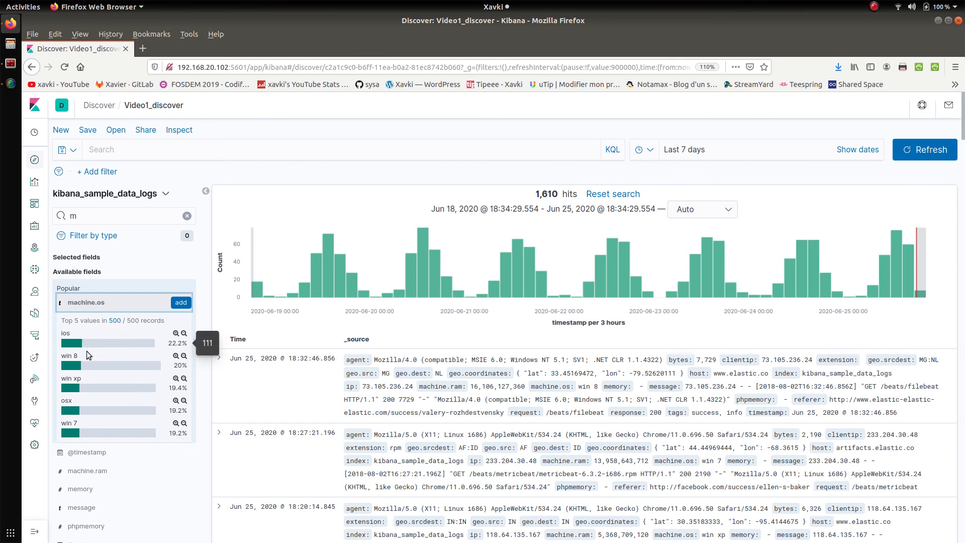
mouse_move(82, 376)
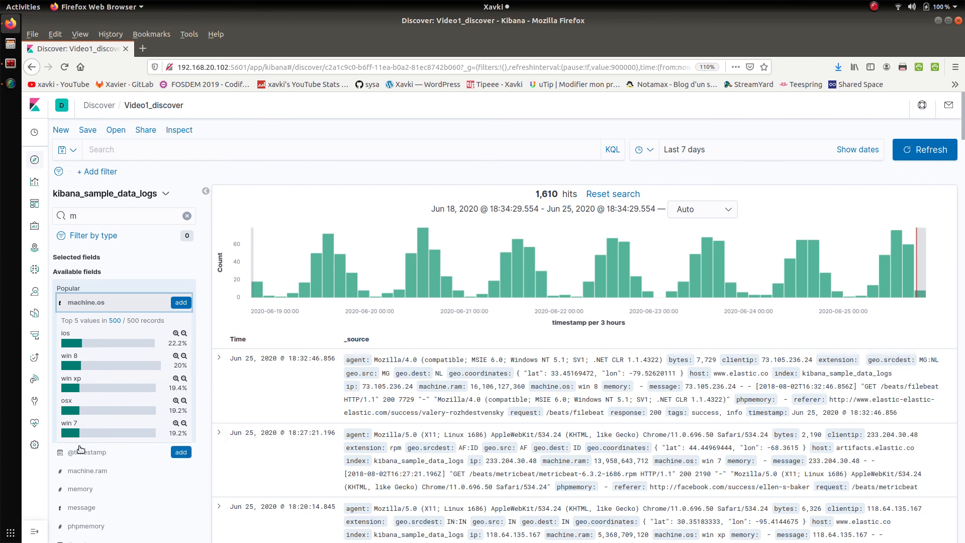
click(82, 302)
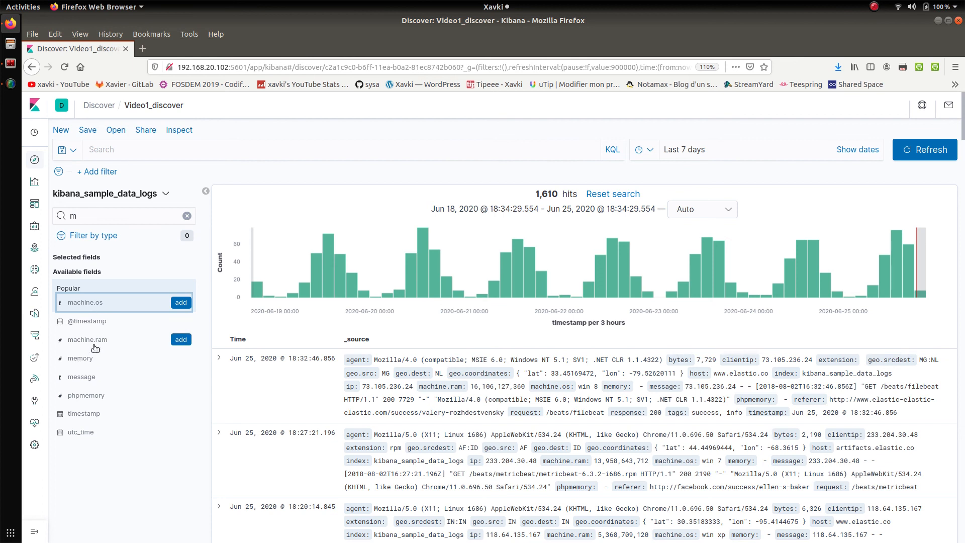
Search the field names for "ip", visualize the ip field's values as a chart, and return to Discover.
click(79, 215)
double_click(79, 215)
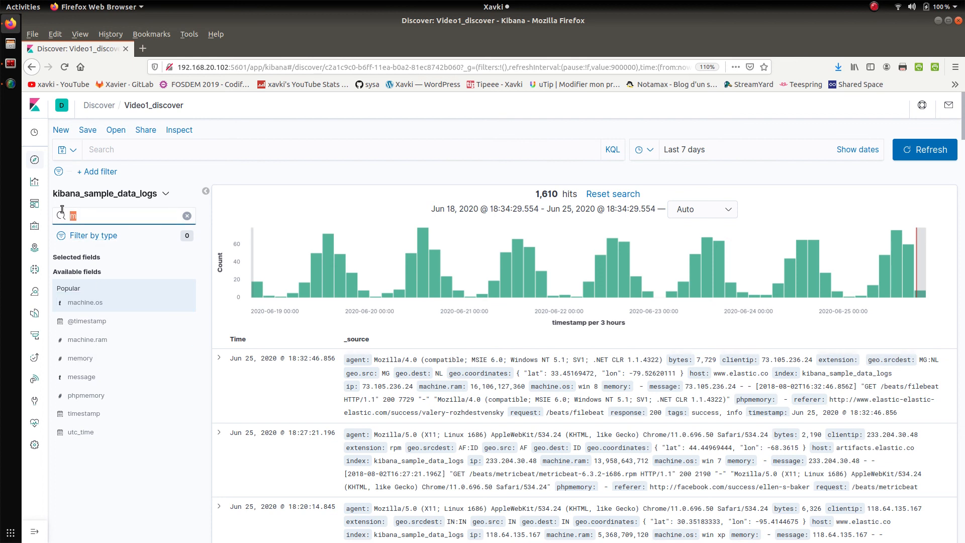
text(ip)
mouse_move(75, 308)
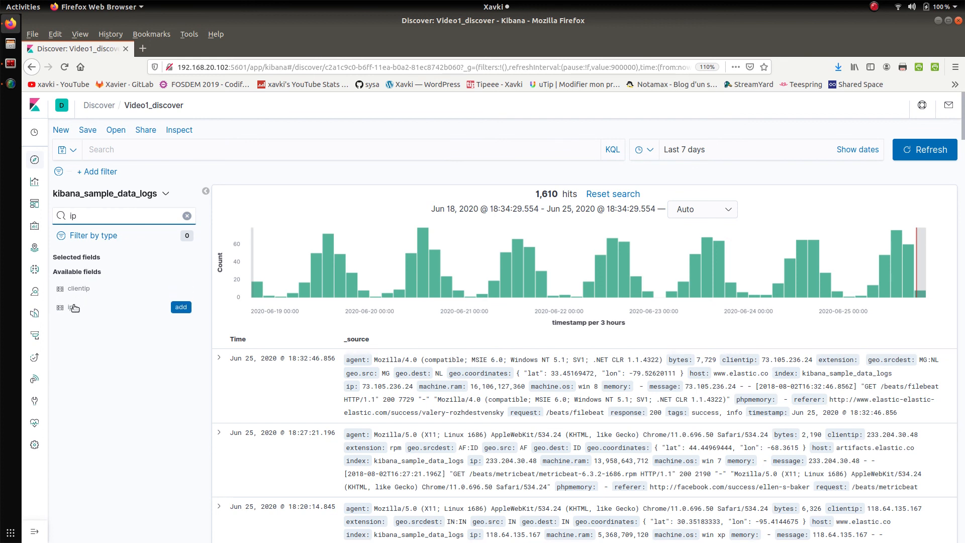
click(75, 308)
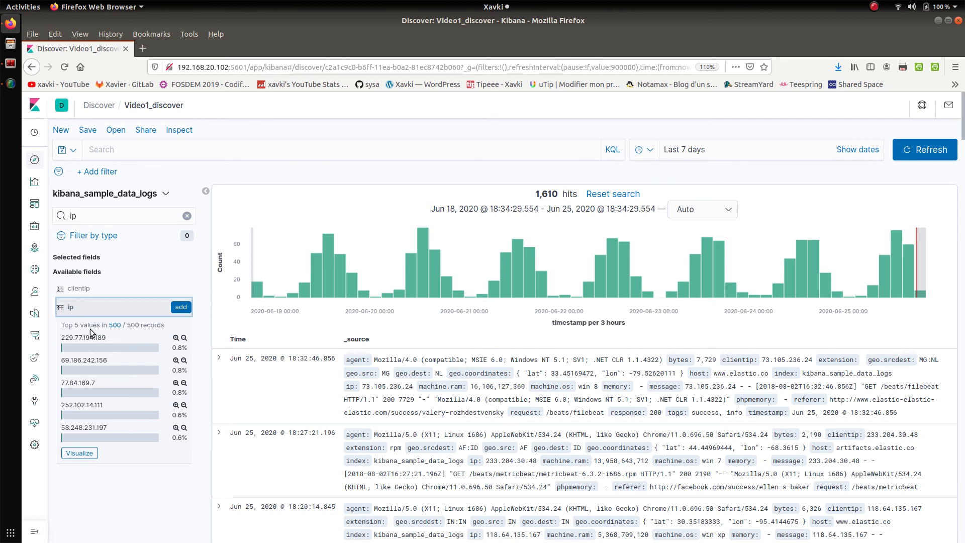
click(92, 455)
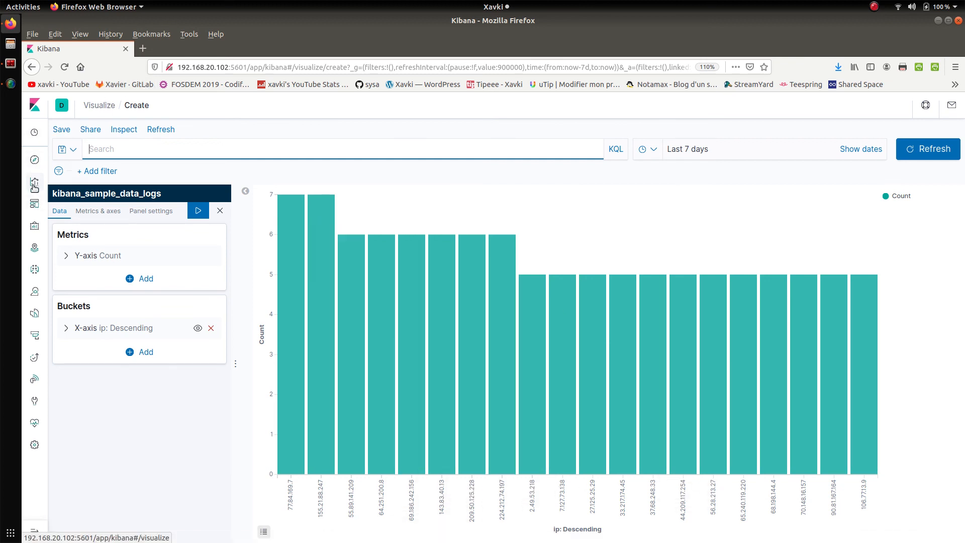
click(34, 161)
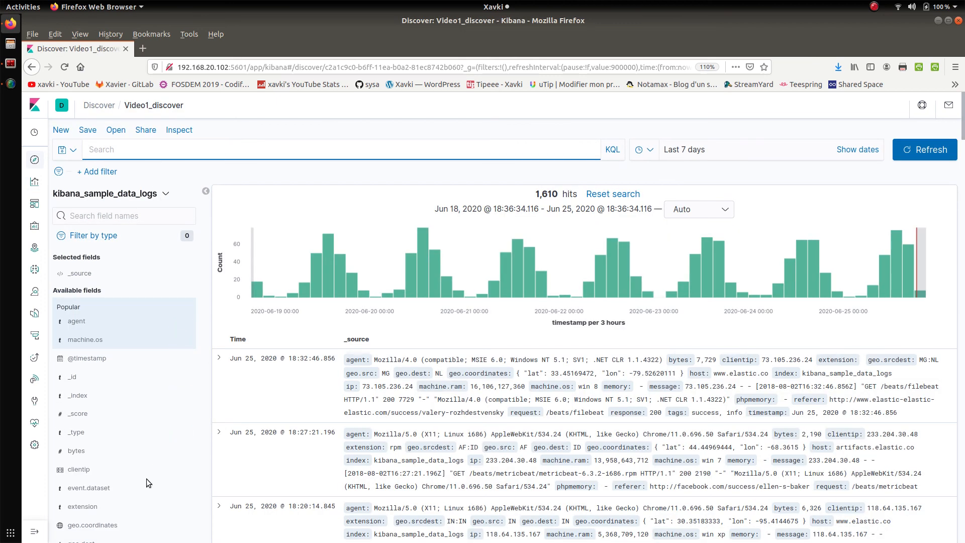
Filter the available fields by type so that only date fields are listed.
click(106, 240)
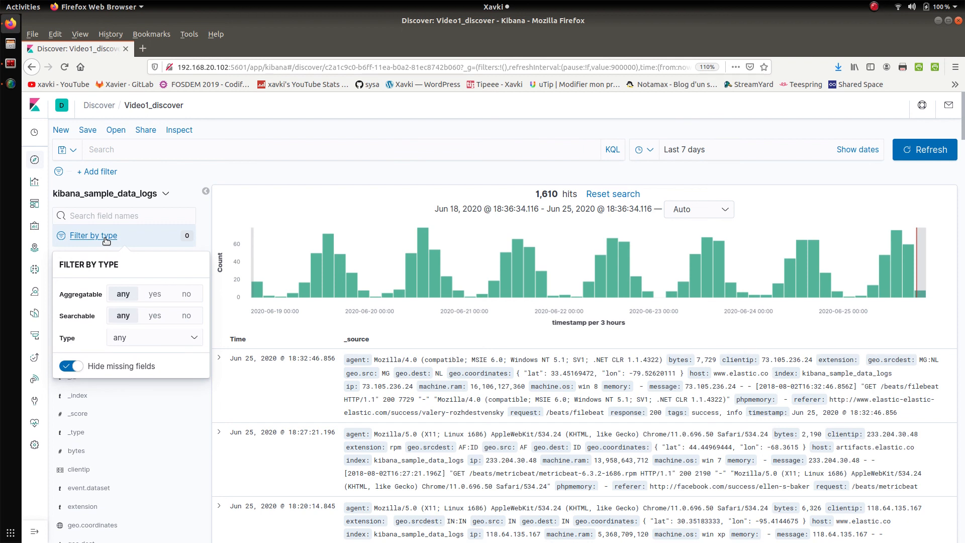
click(107, 239)
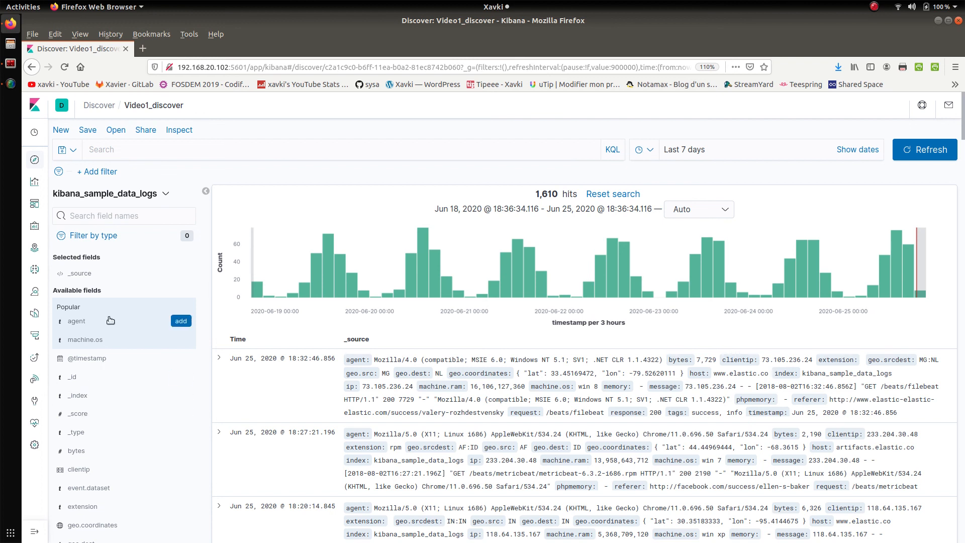
click(101, 237)
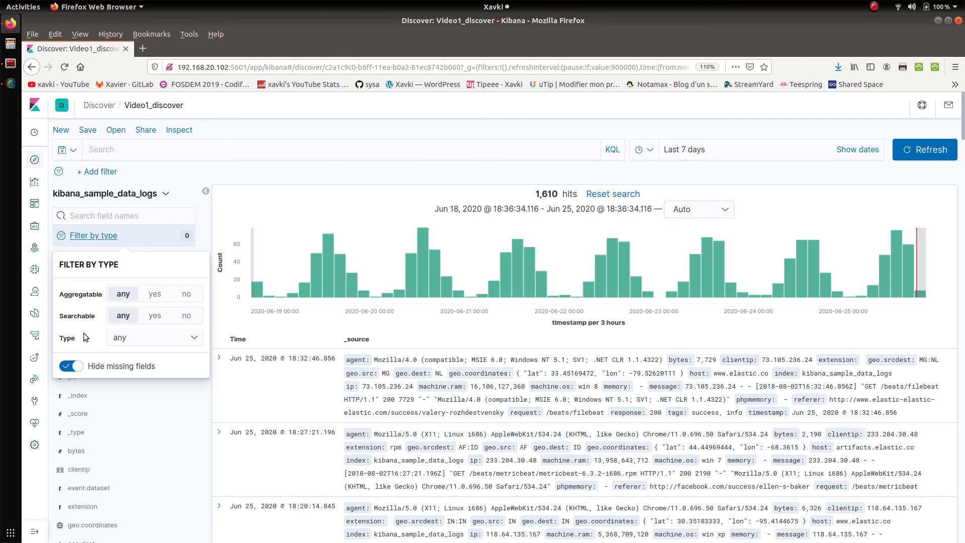
click(134, 338)
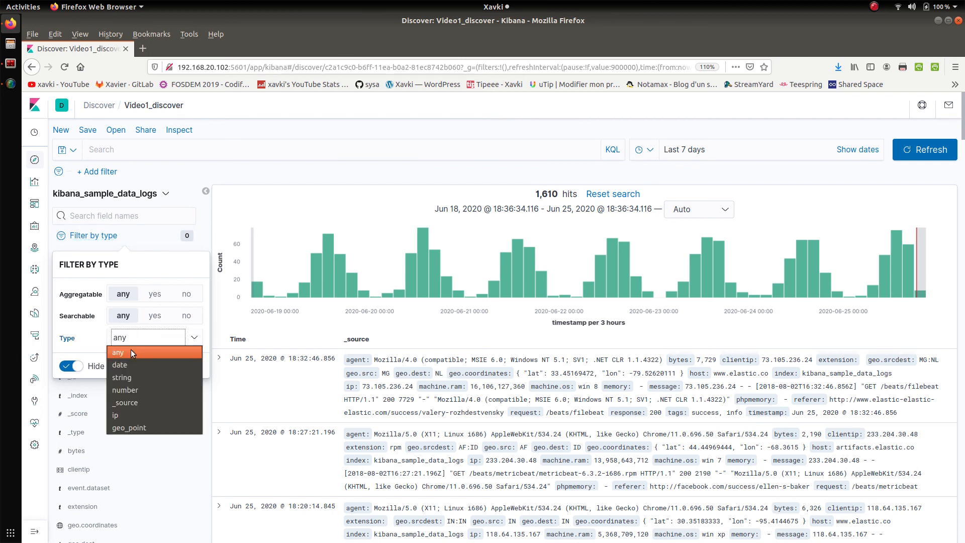
click(133, 366)
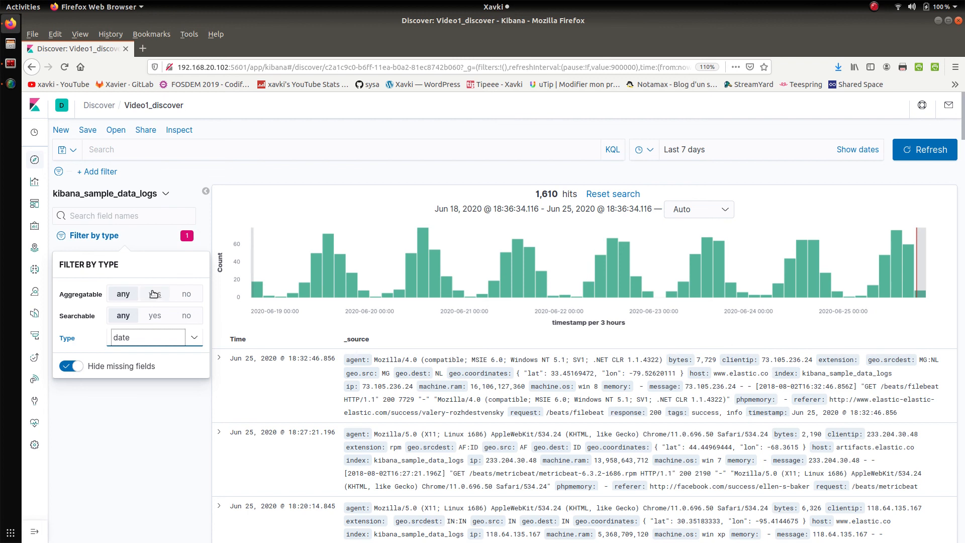
click(94, 235)
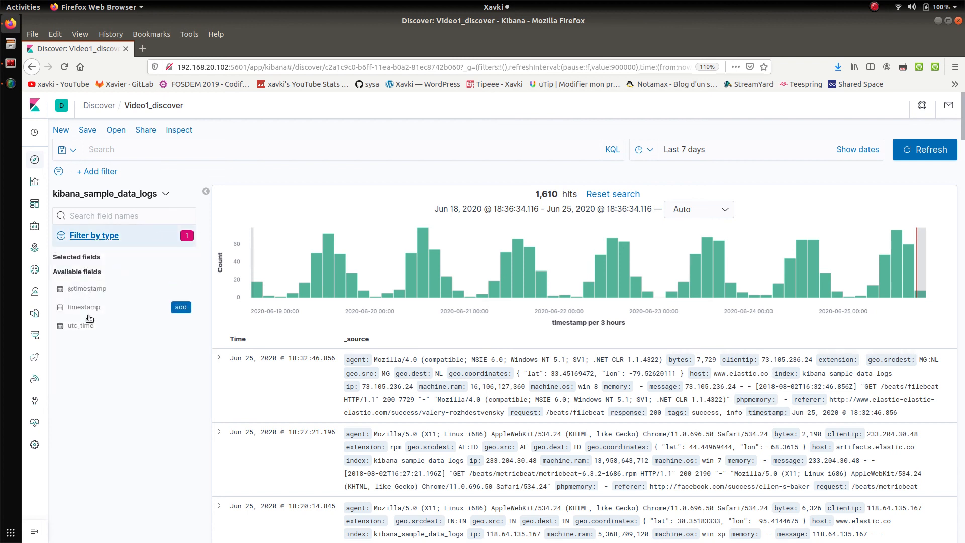
Change the field type filter to string and close the filter options.
click(108, 242)
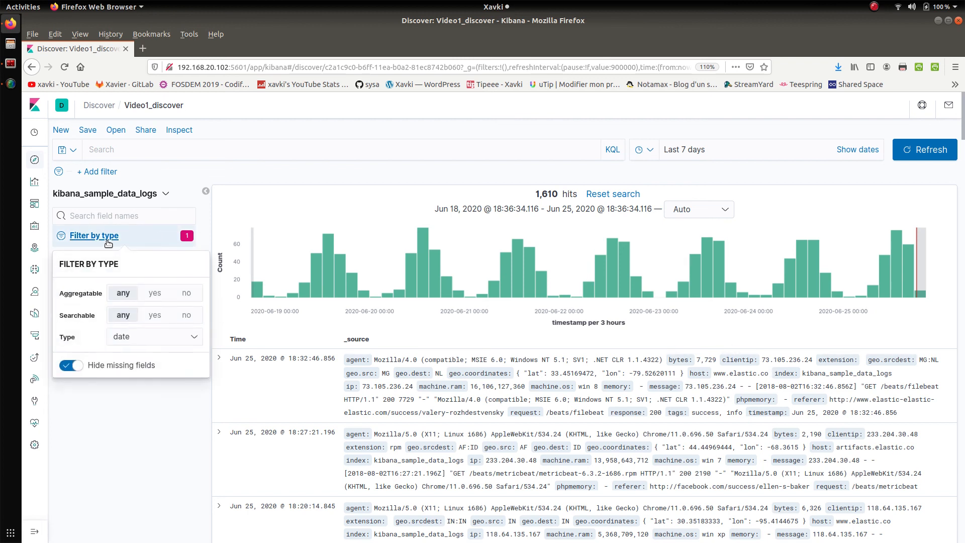
click(143, 337)
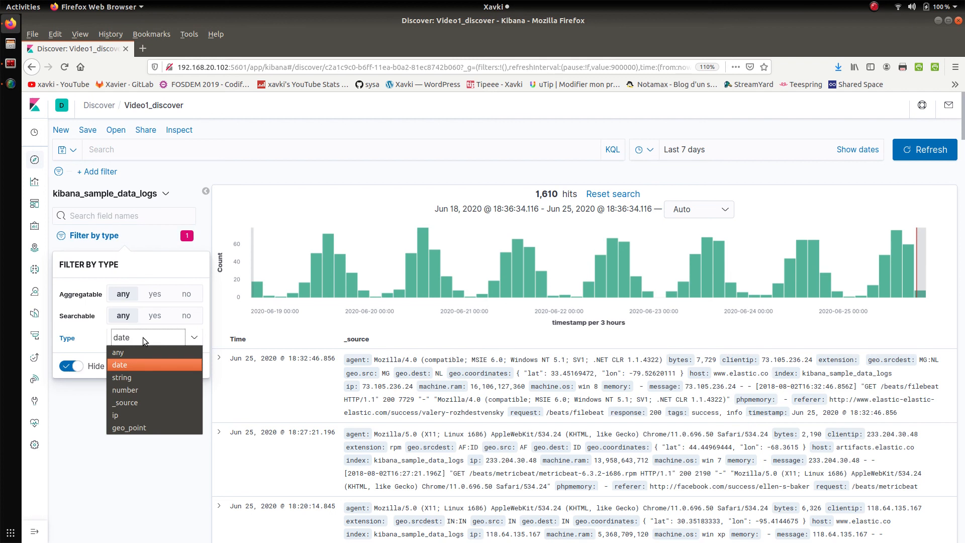
click(140, 378)
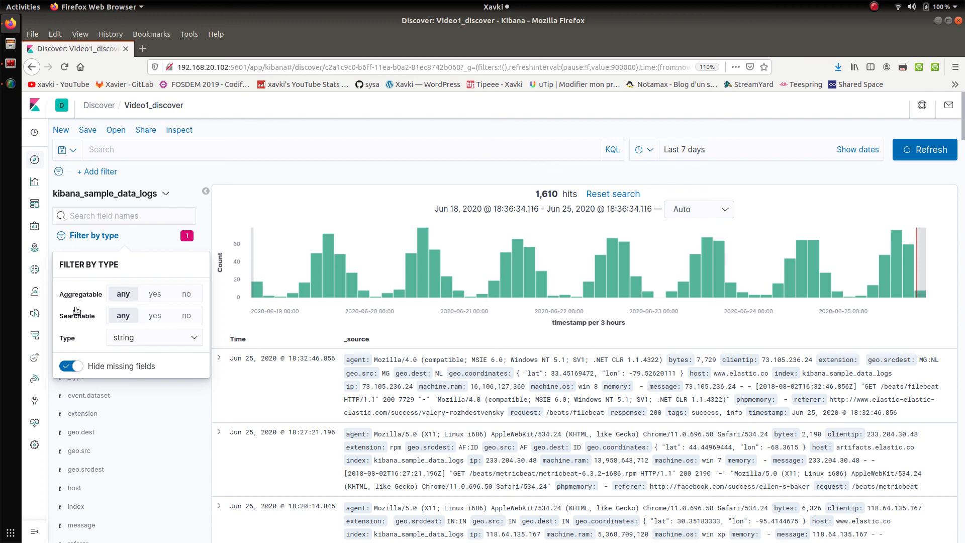
click(108, 241)
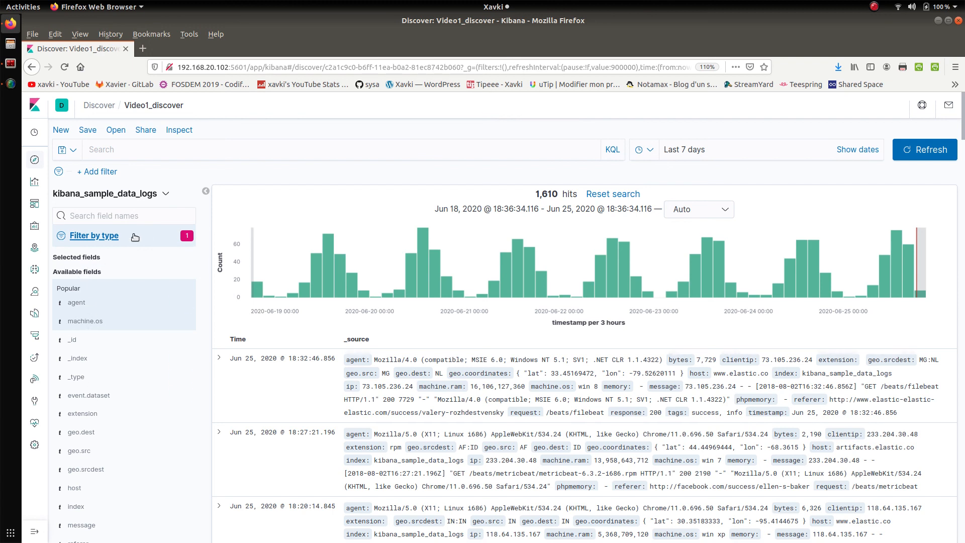
Reset the field type filter to any and close the filter options.
click(109, 239)
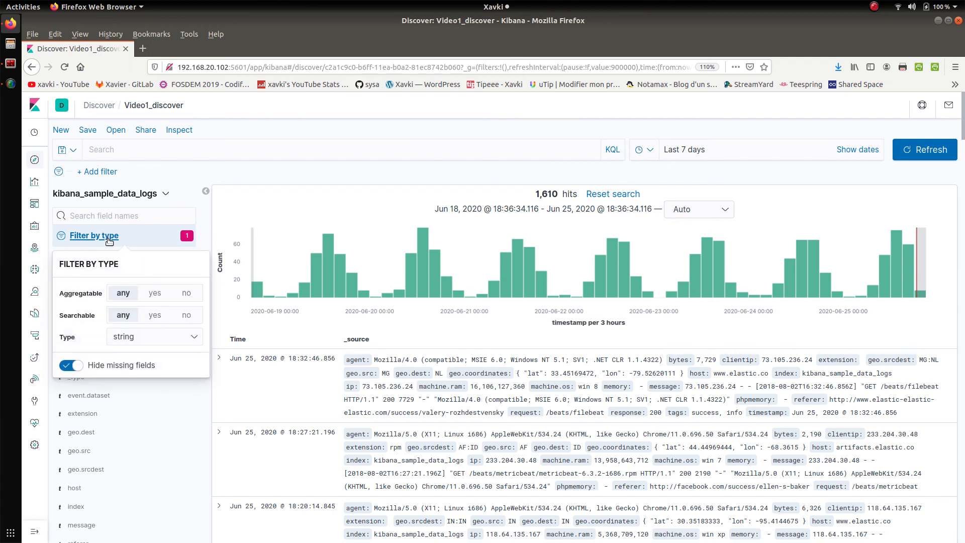
click(146, 338)
click(145, 354)
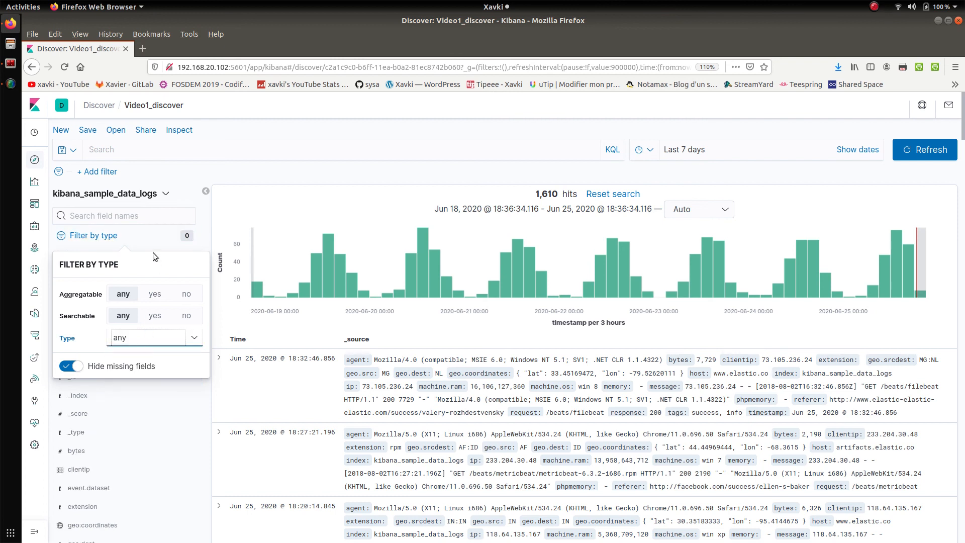
click(183, 169)
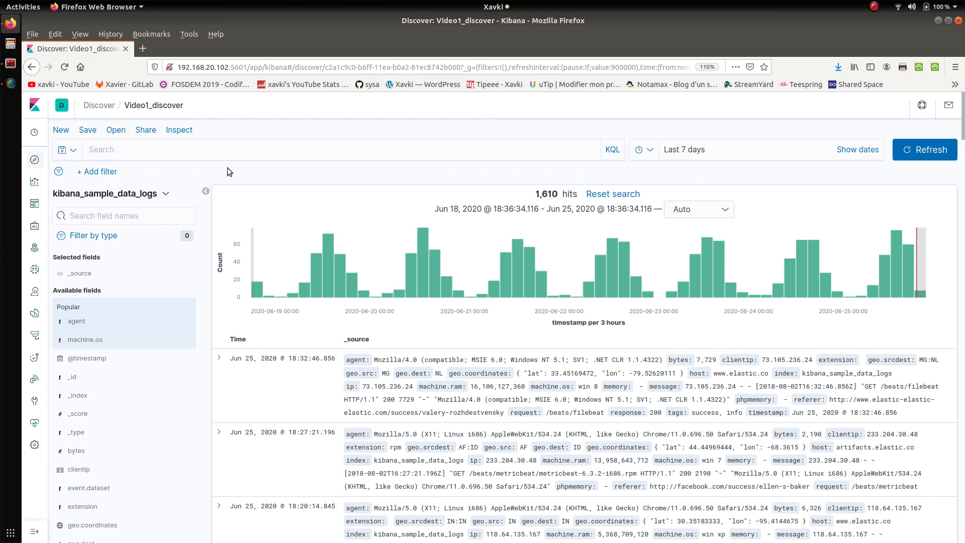
View the field suggestions offered for a KQL query, and dismiss them without entering a query.
click(267, 145)
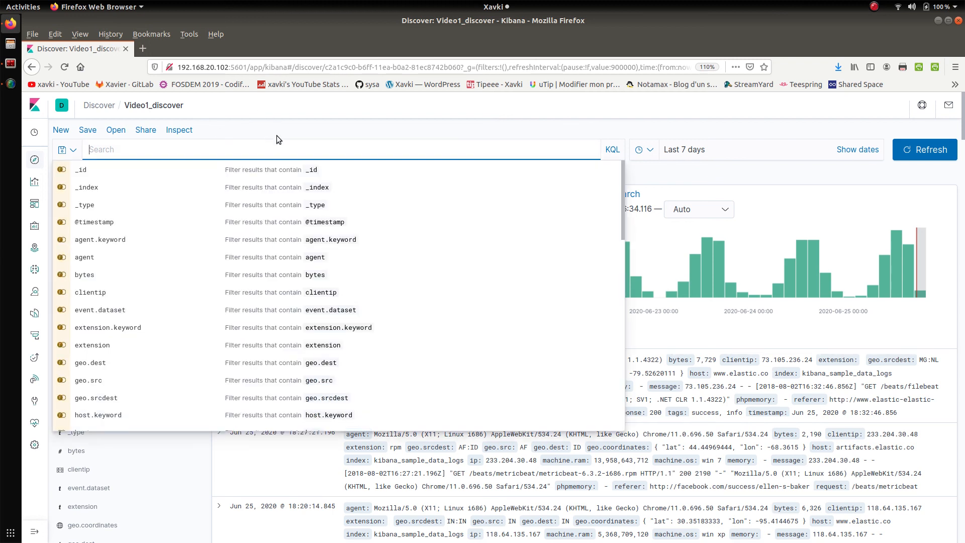
click(283, 124)
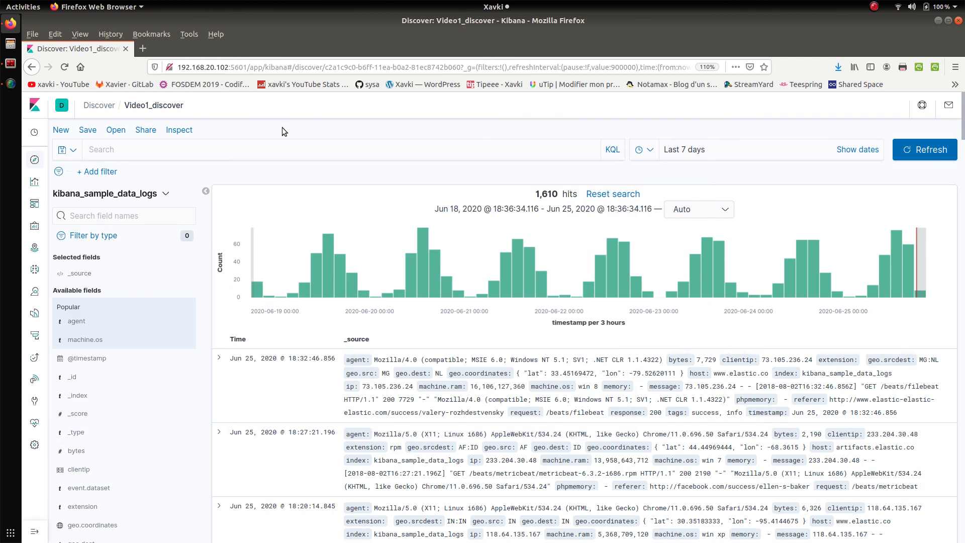
click(11, 84)
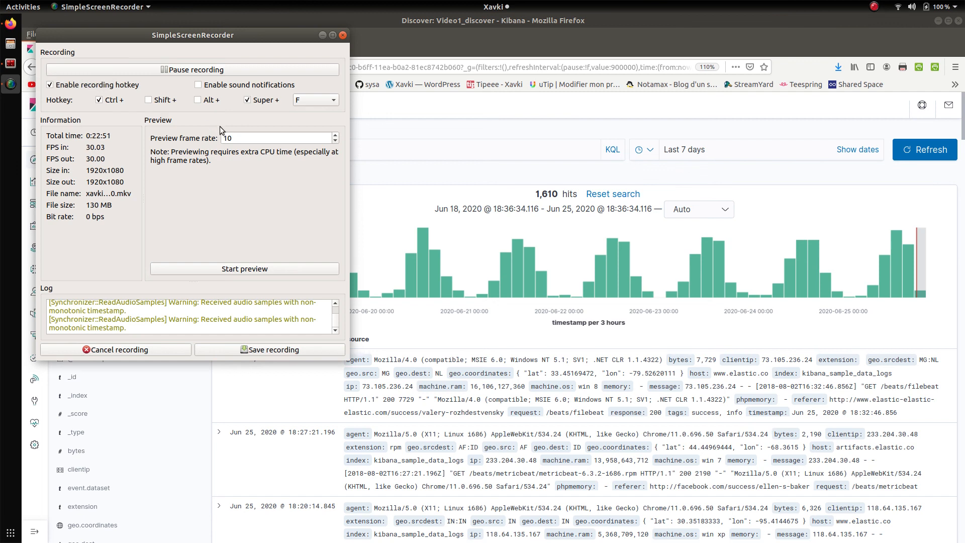